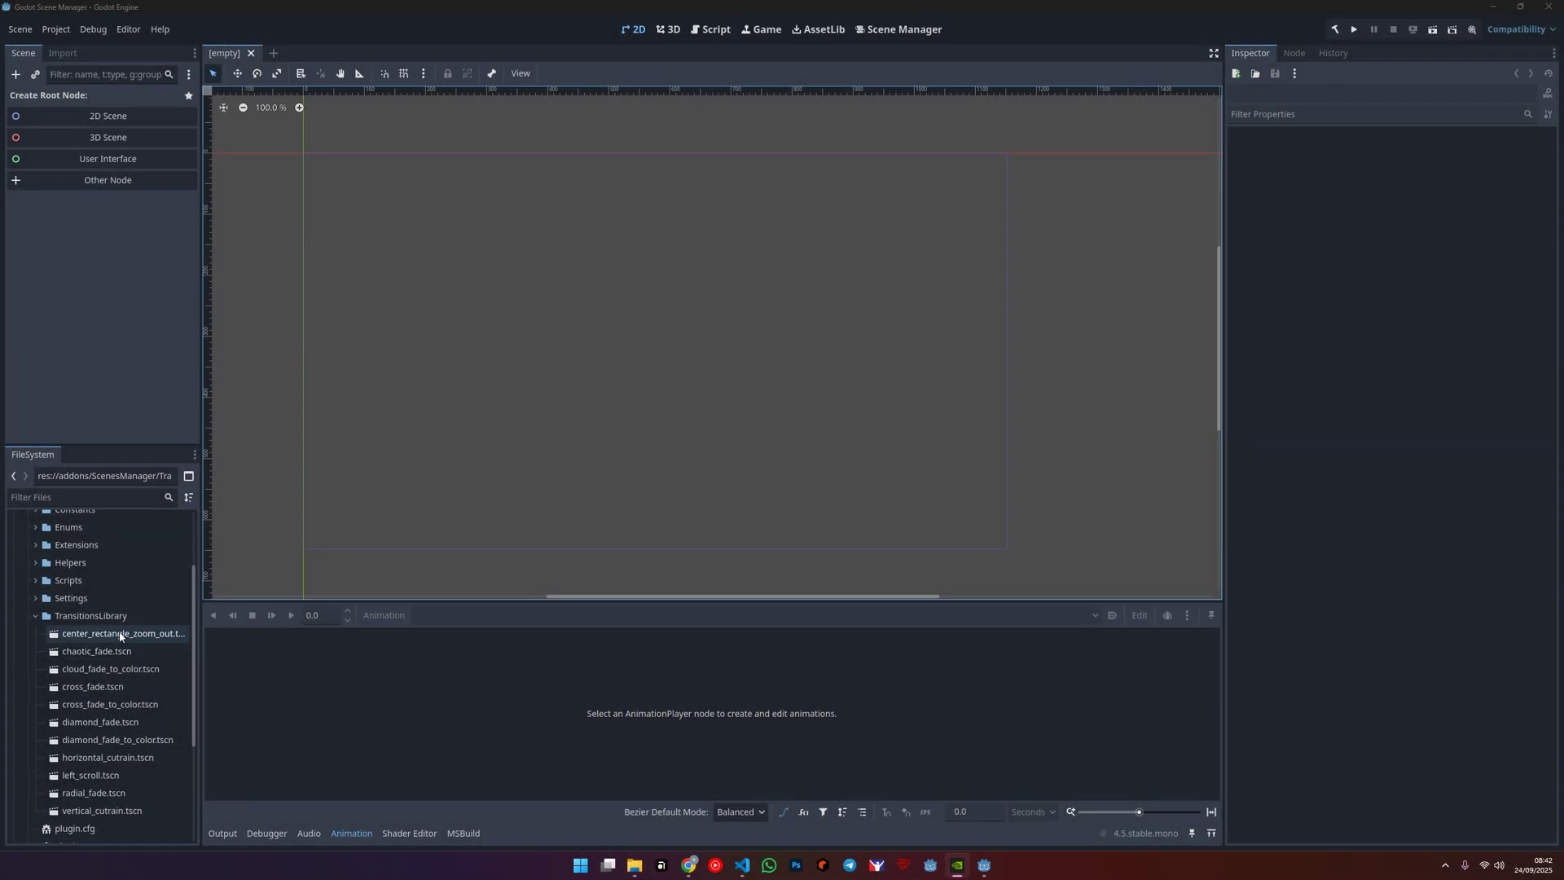
Scroll the FileSystem dock up to bring the TransitionsLibrary folder into view
scroll(114, 627, "up", 5)
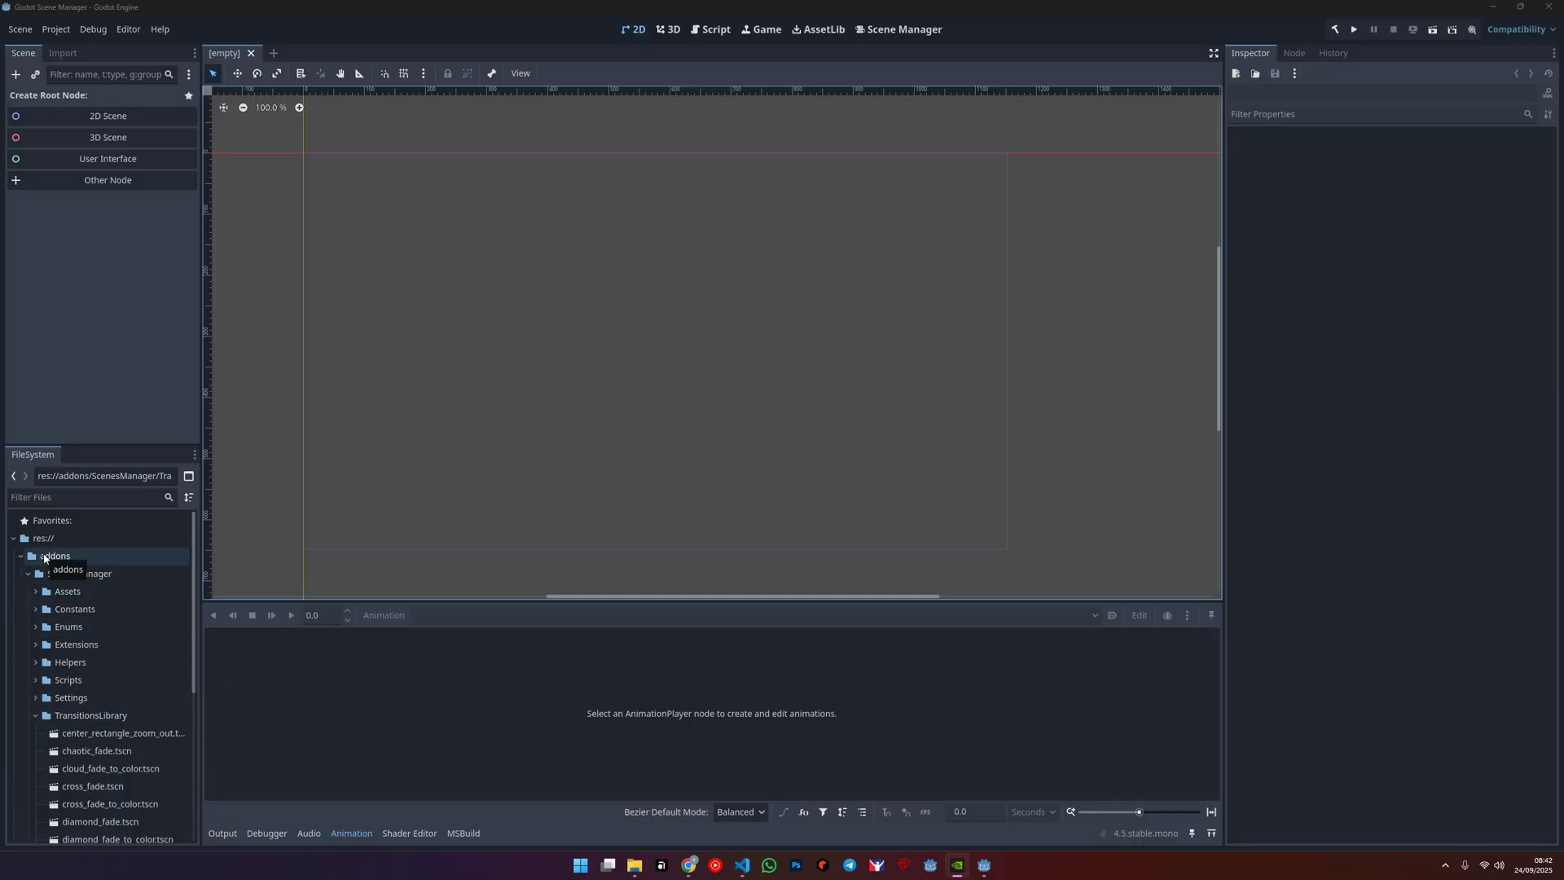
Create test.tscn in TransitionsLibrary with a TransitionNode root named Test
right_click(81, 715)
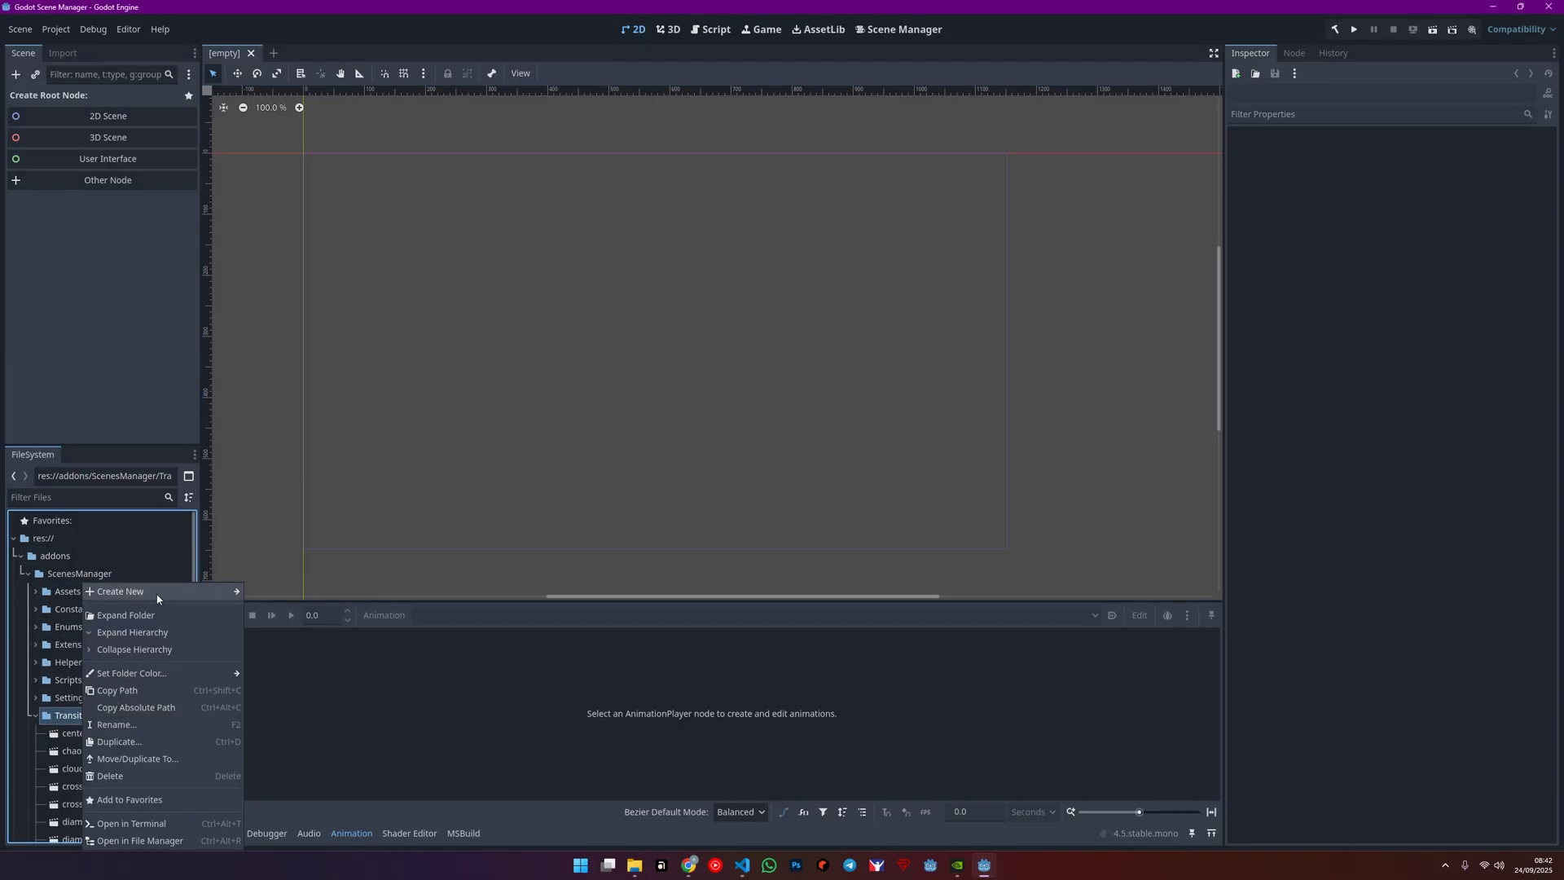
mouse_move(157, 598)
left_click(283, 610)
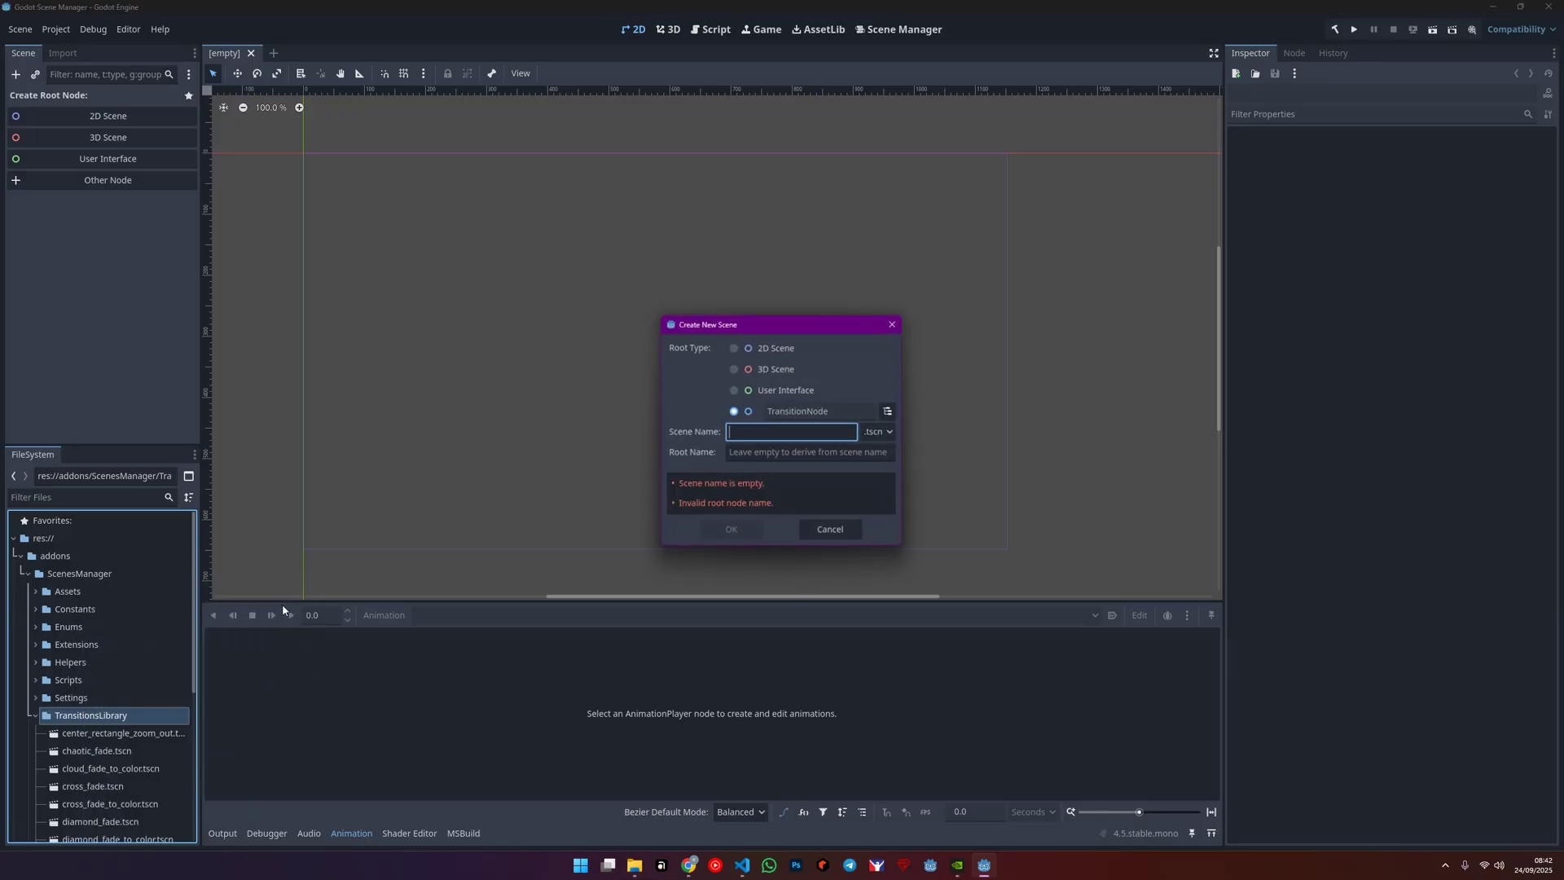
left_click(890, 414)
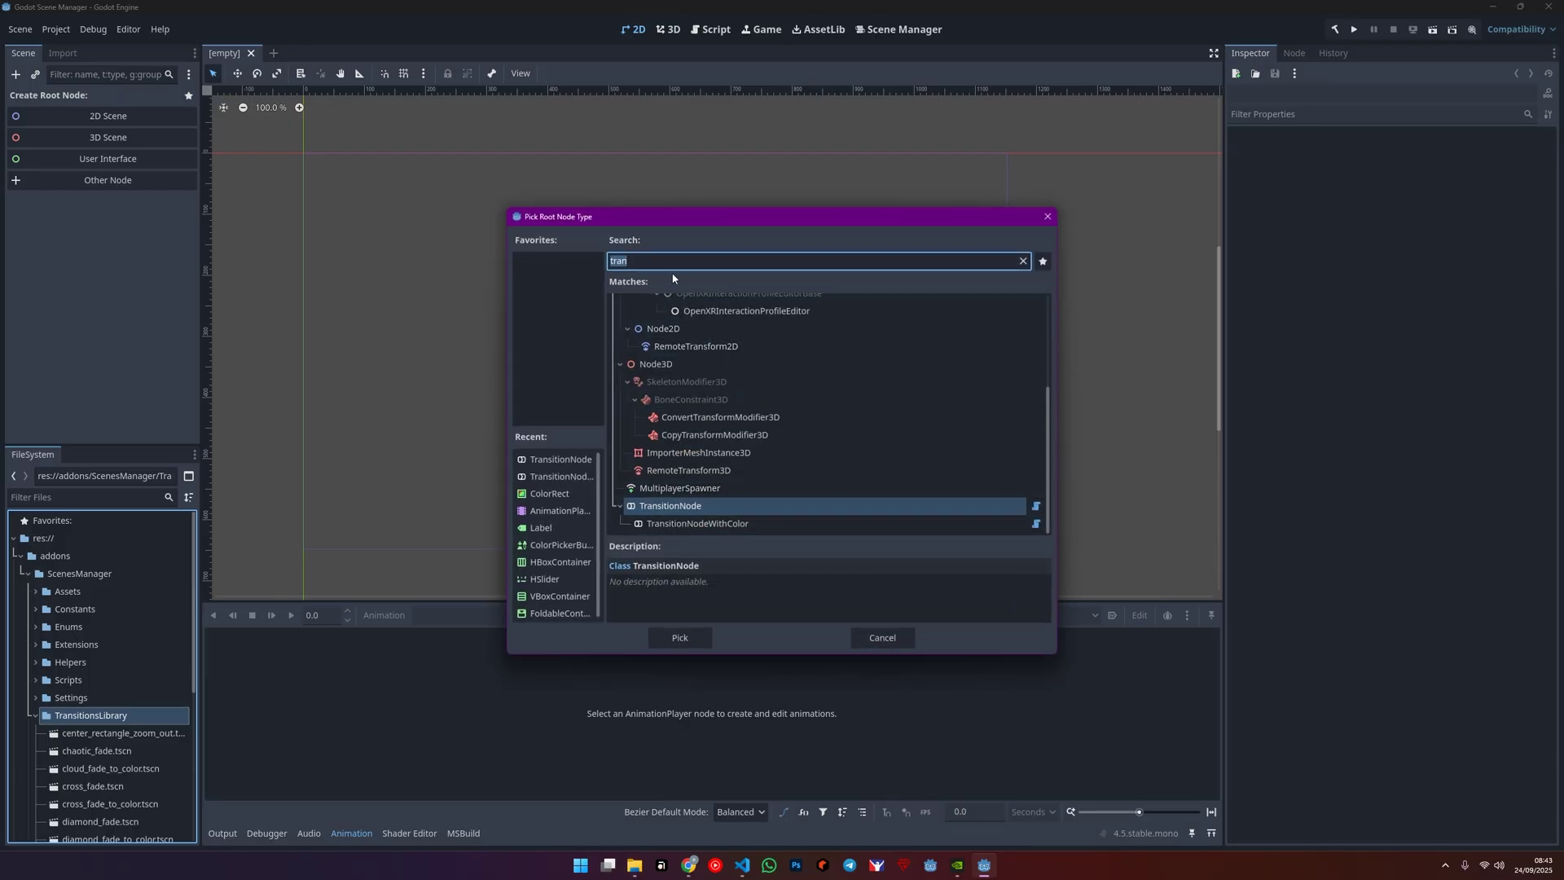
double_click(682, 509)
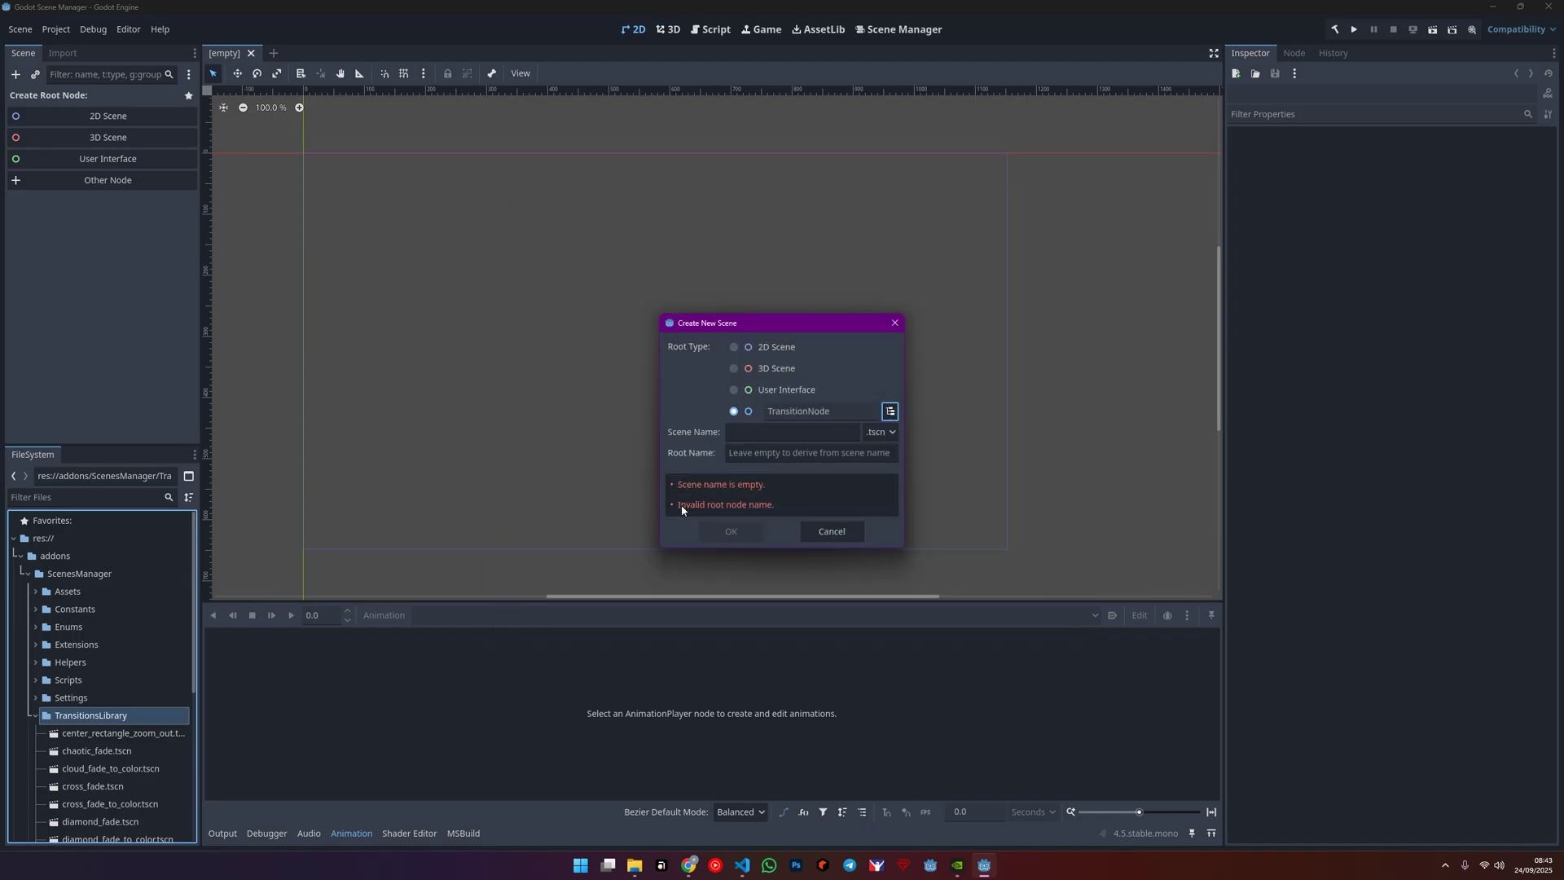
left_click(772, 433)
type("test")
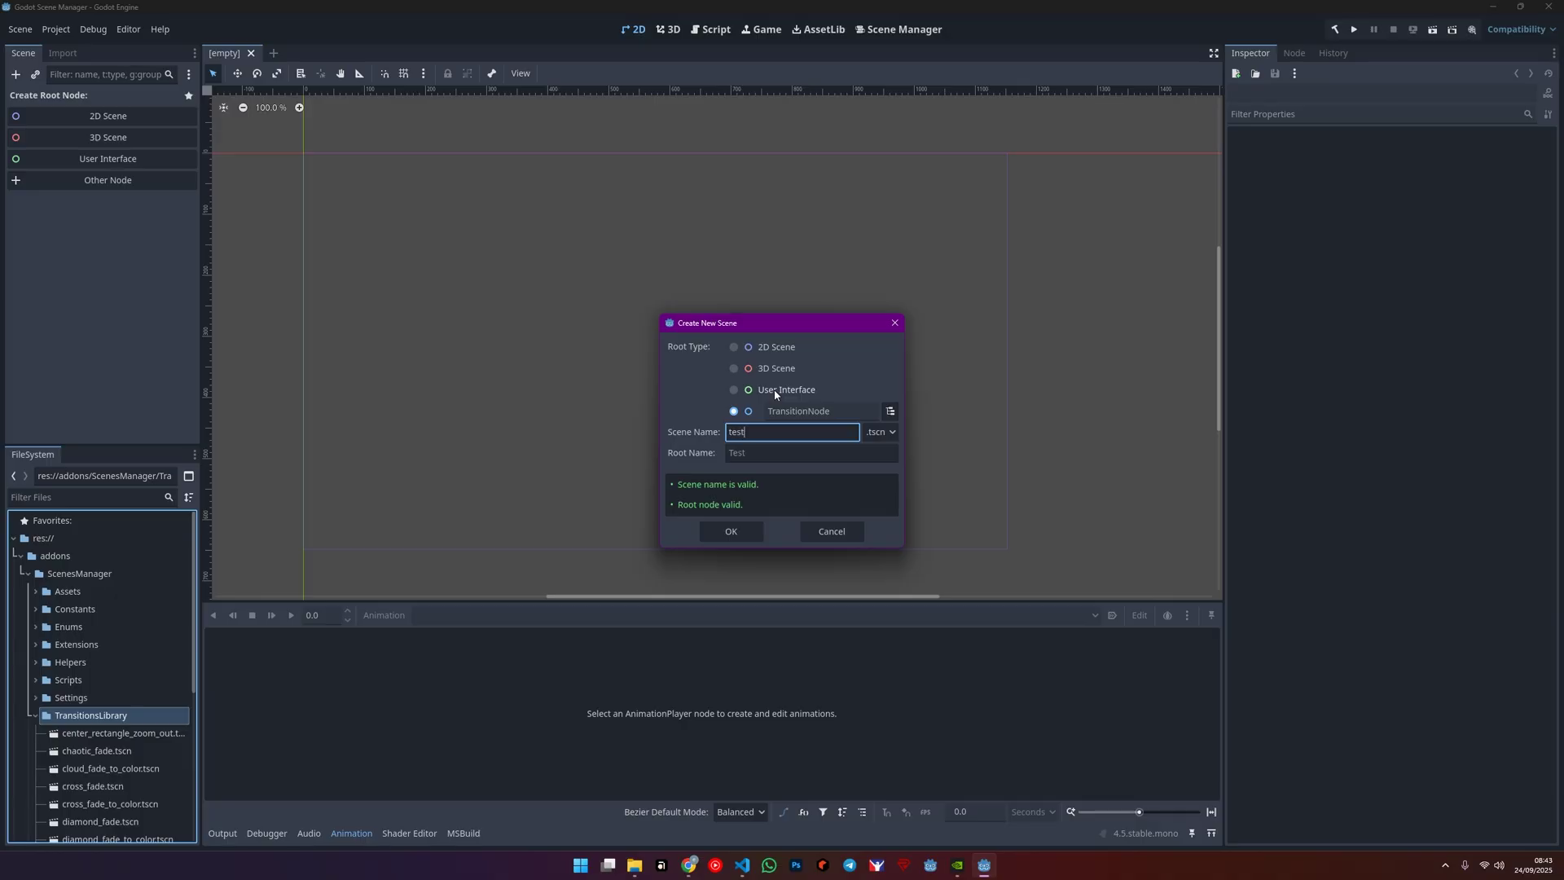
left_click(740, 531)
scroll(102, 718, "down", 3)
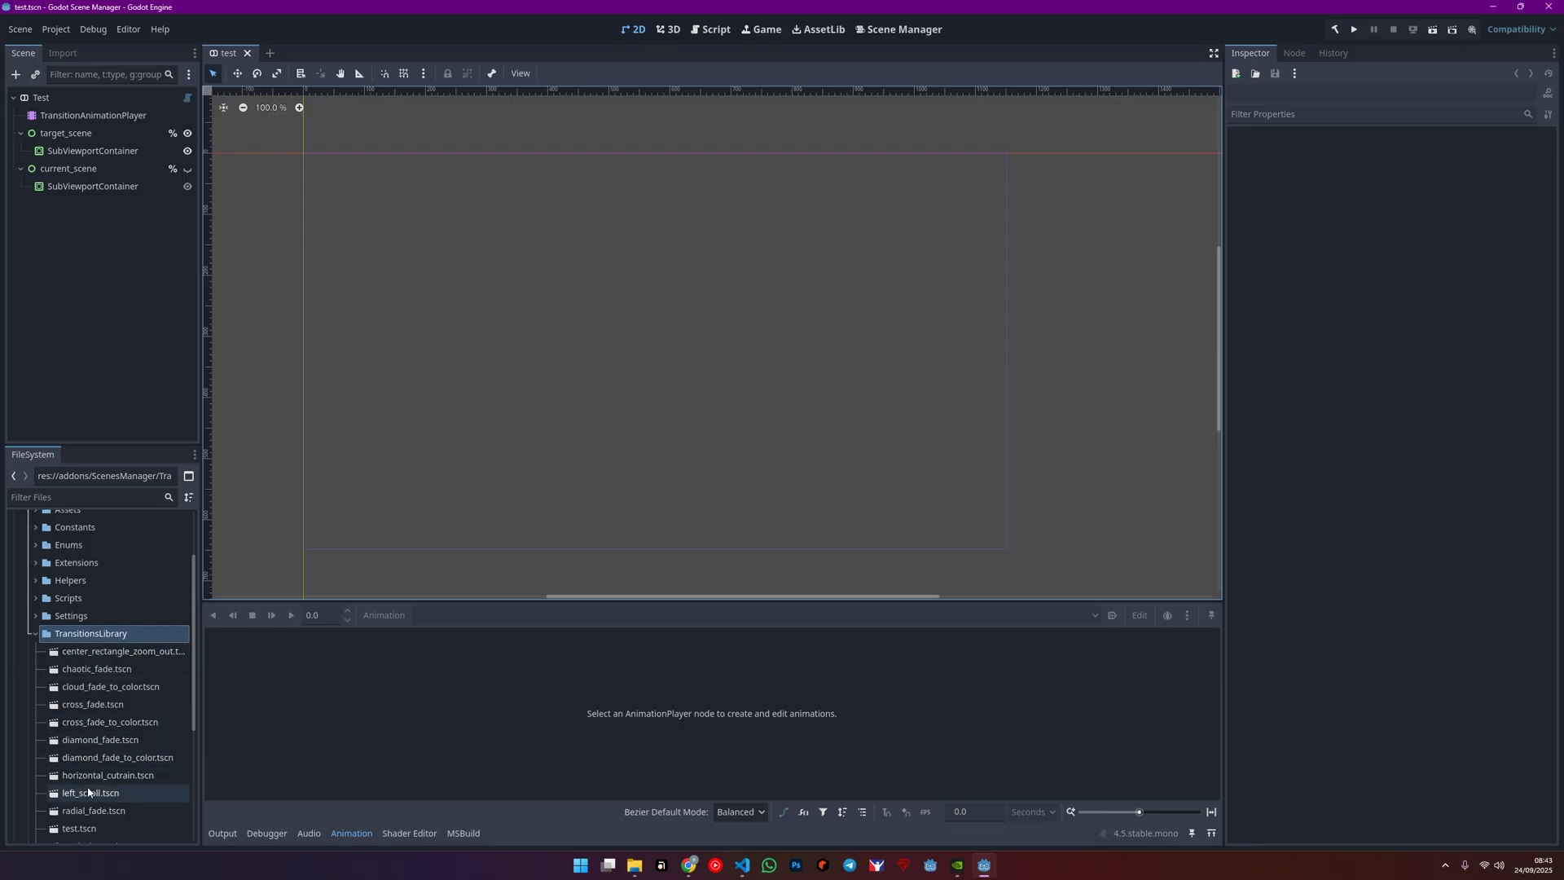
Inspect test.tscn's TRANSITION tracks and the SendTransitionFinishedSignal key at 2.0 s
left_click(90, 828)
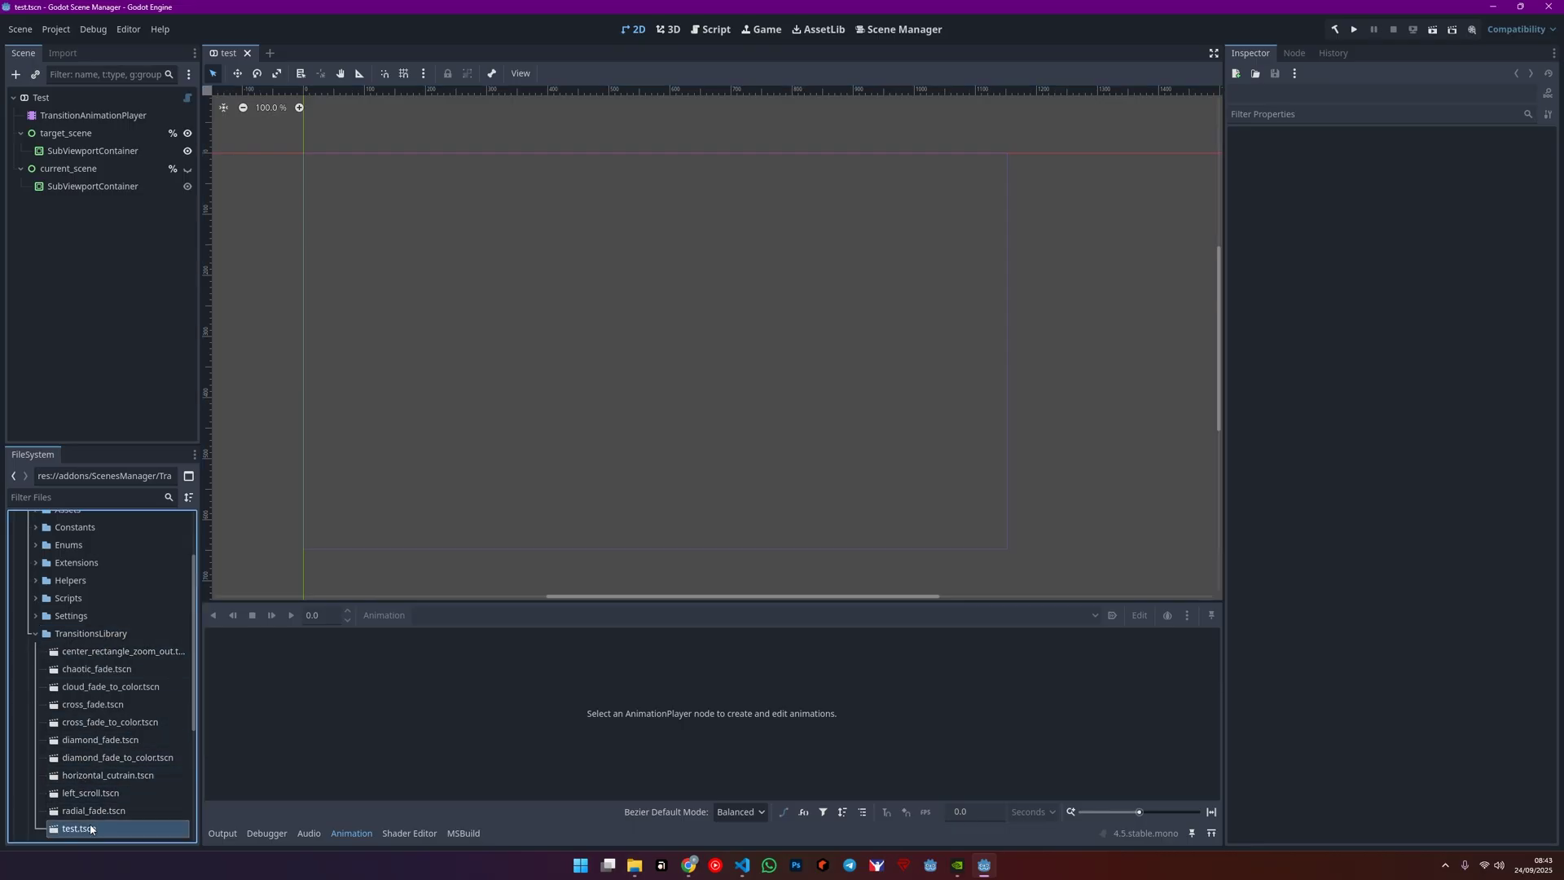
left_click(70, 120)
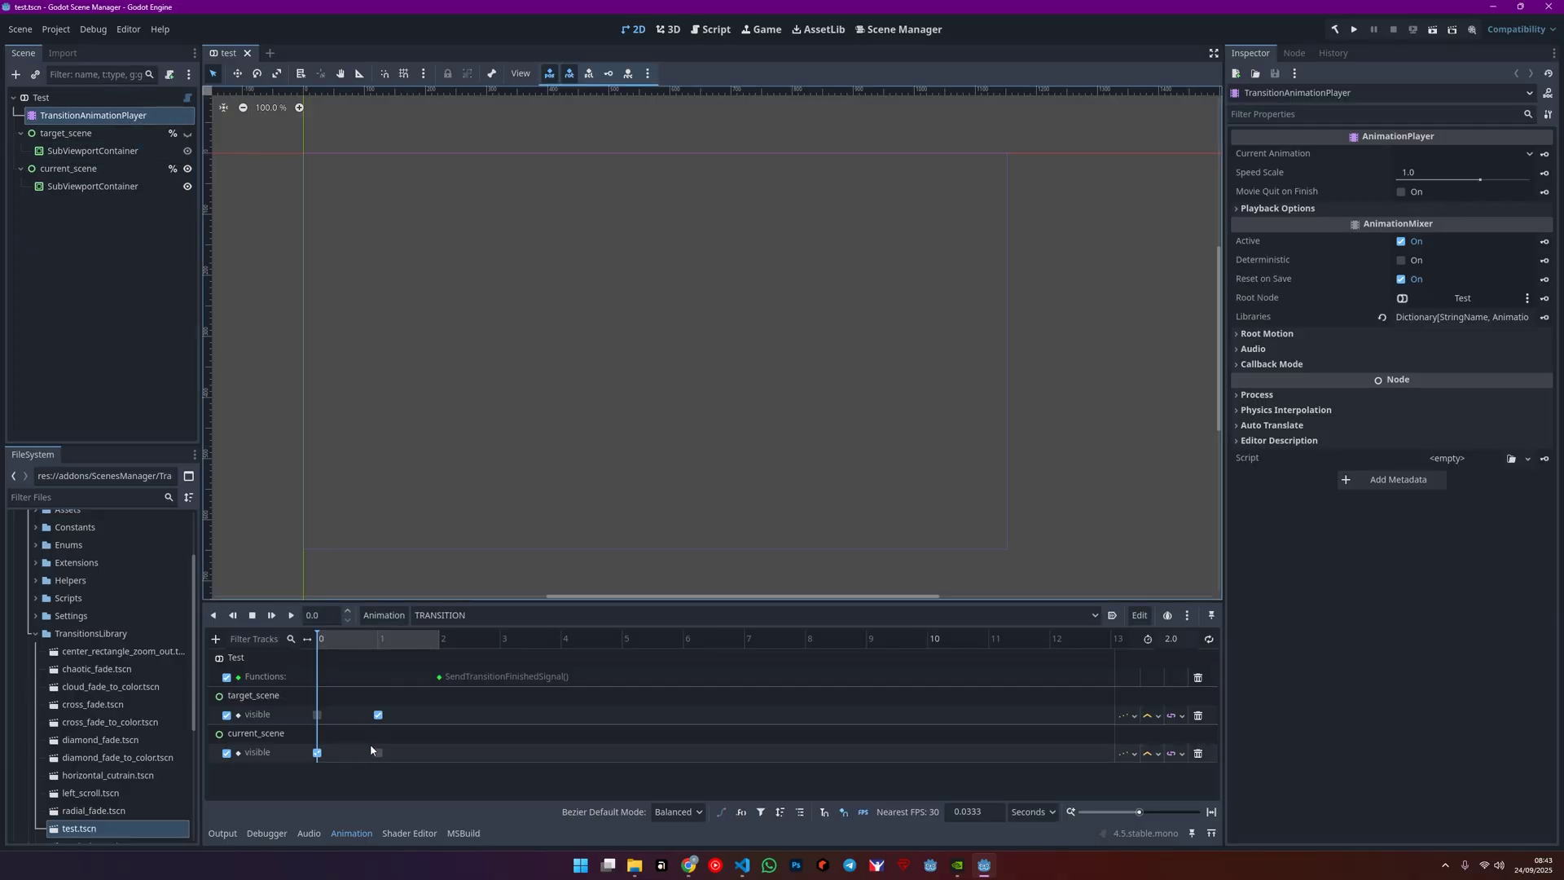
mouse_move(322, 640)
left_mouse_down()
mouse_move(423, 640)
mouse_move(318, 641)
left_mouse_up()
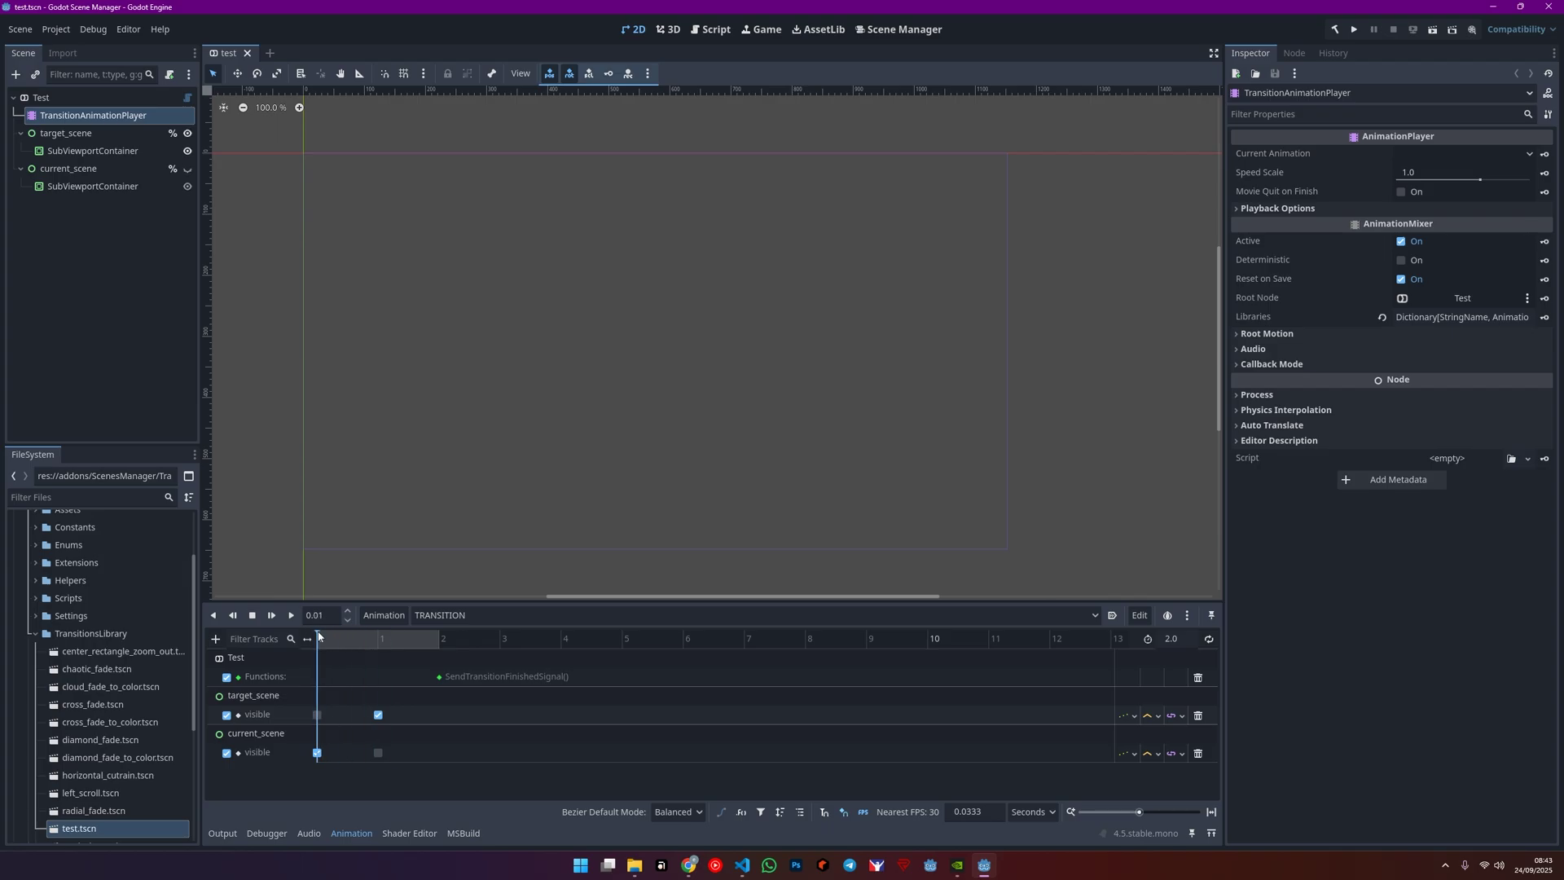
double_click(250, 683)
key("Escape")
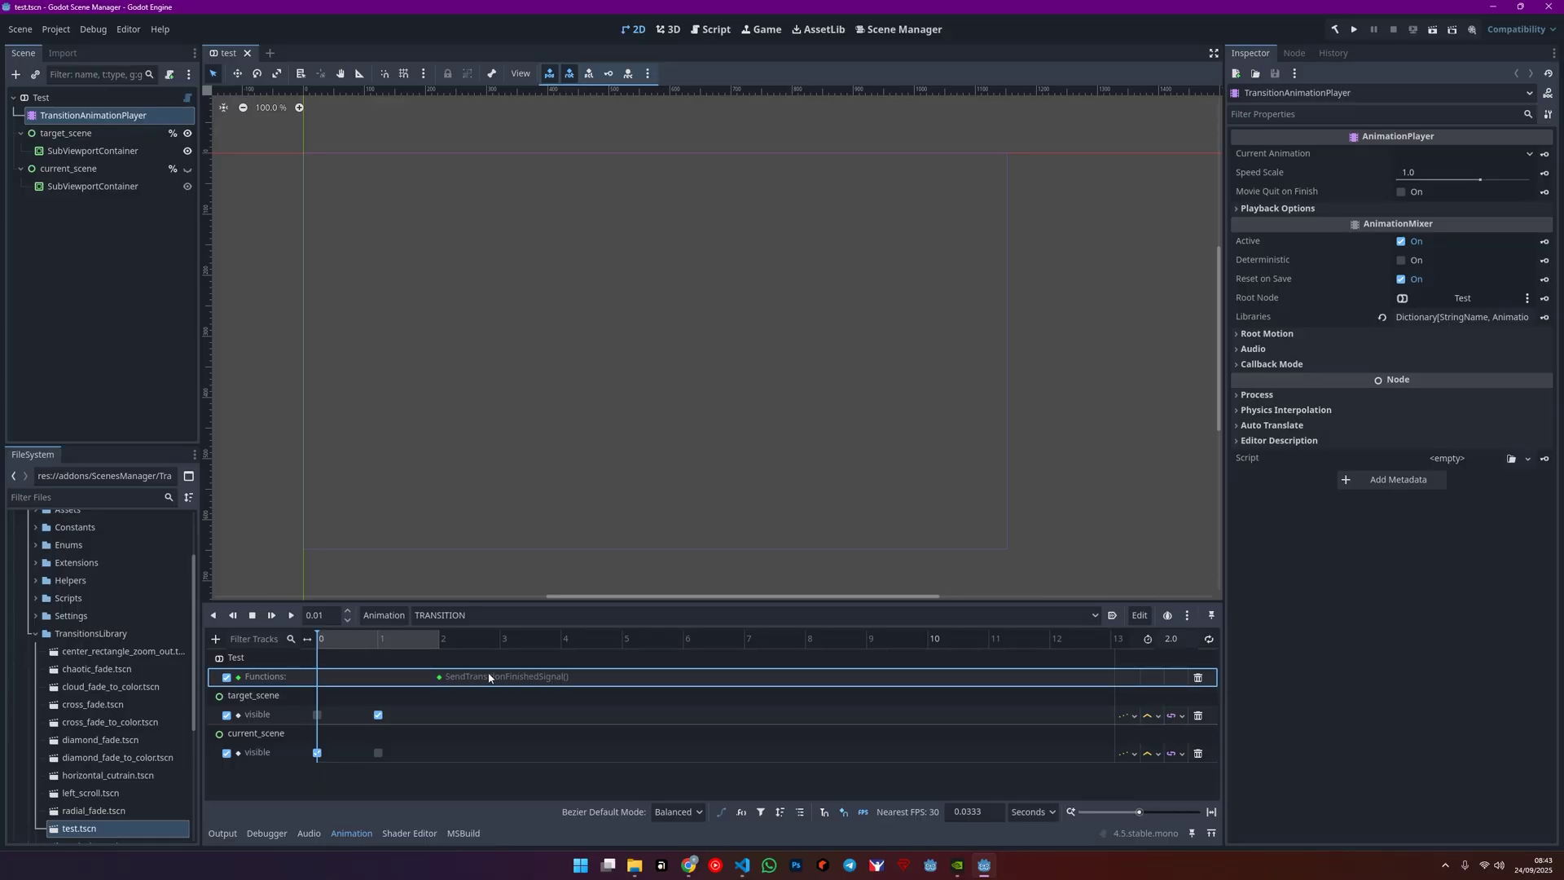
left_click(440, 677)
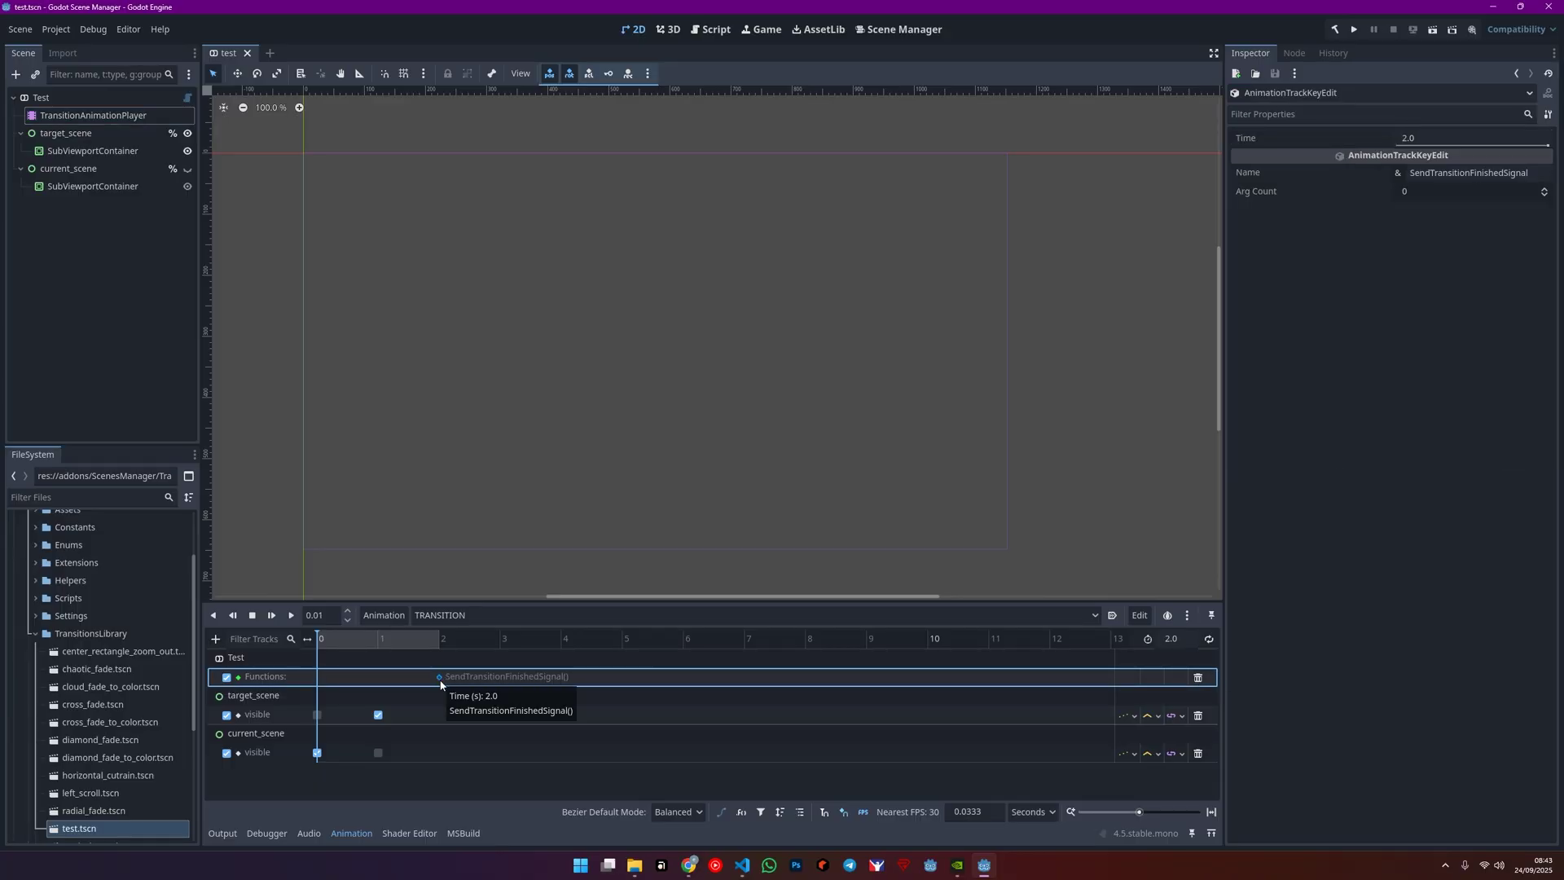
left_click(438, 642)
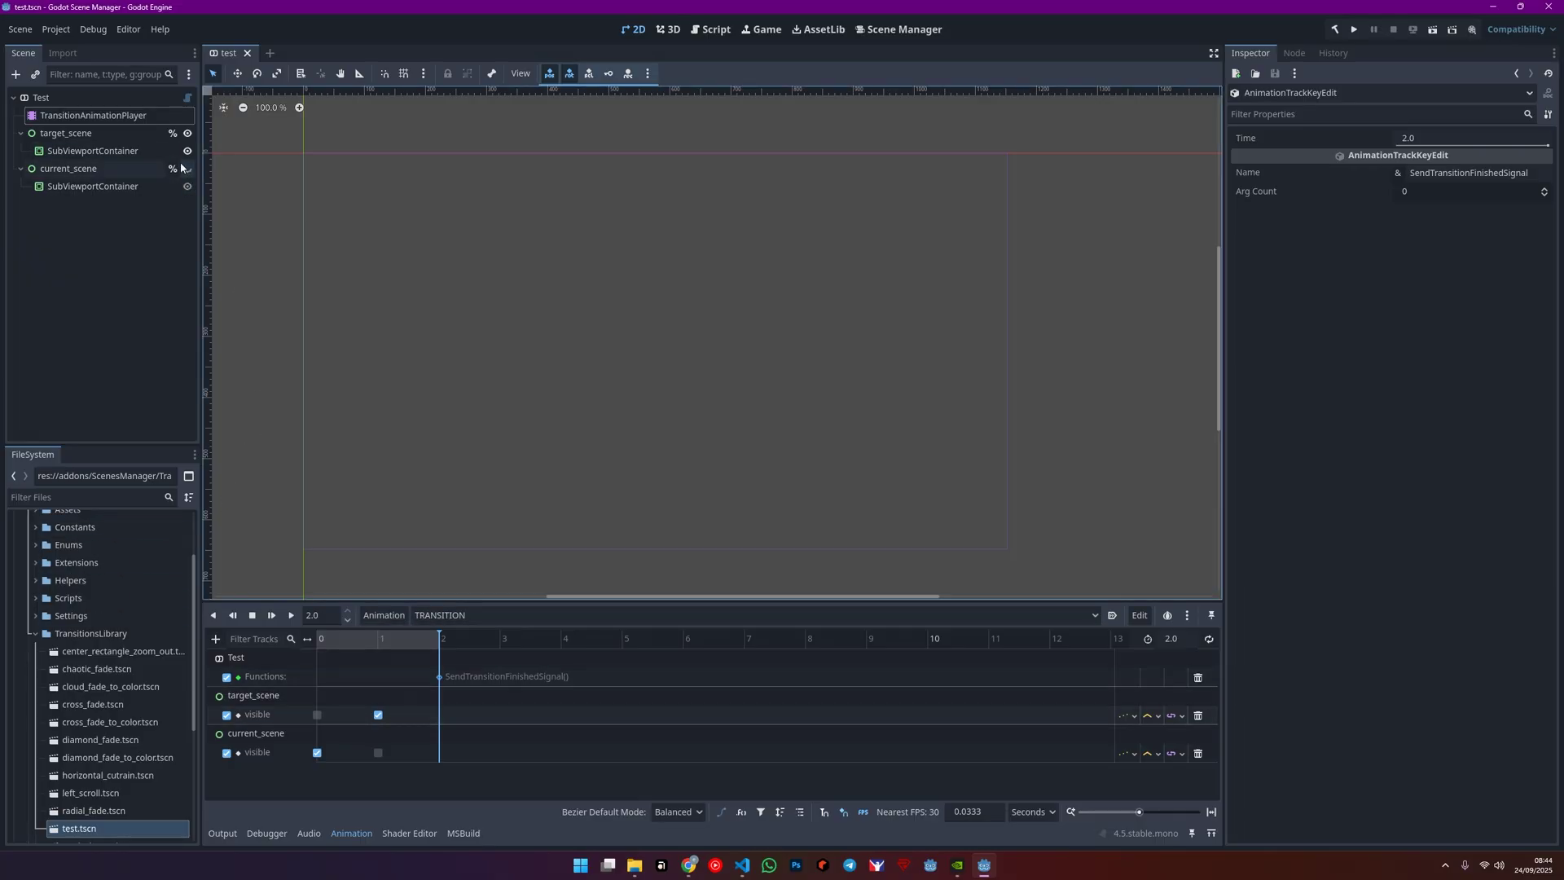
Set target_scene's Anchors Preset to Full Rect so it fills the canvas
left_click(65, 133)
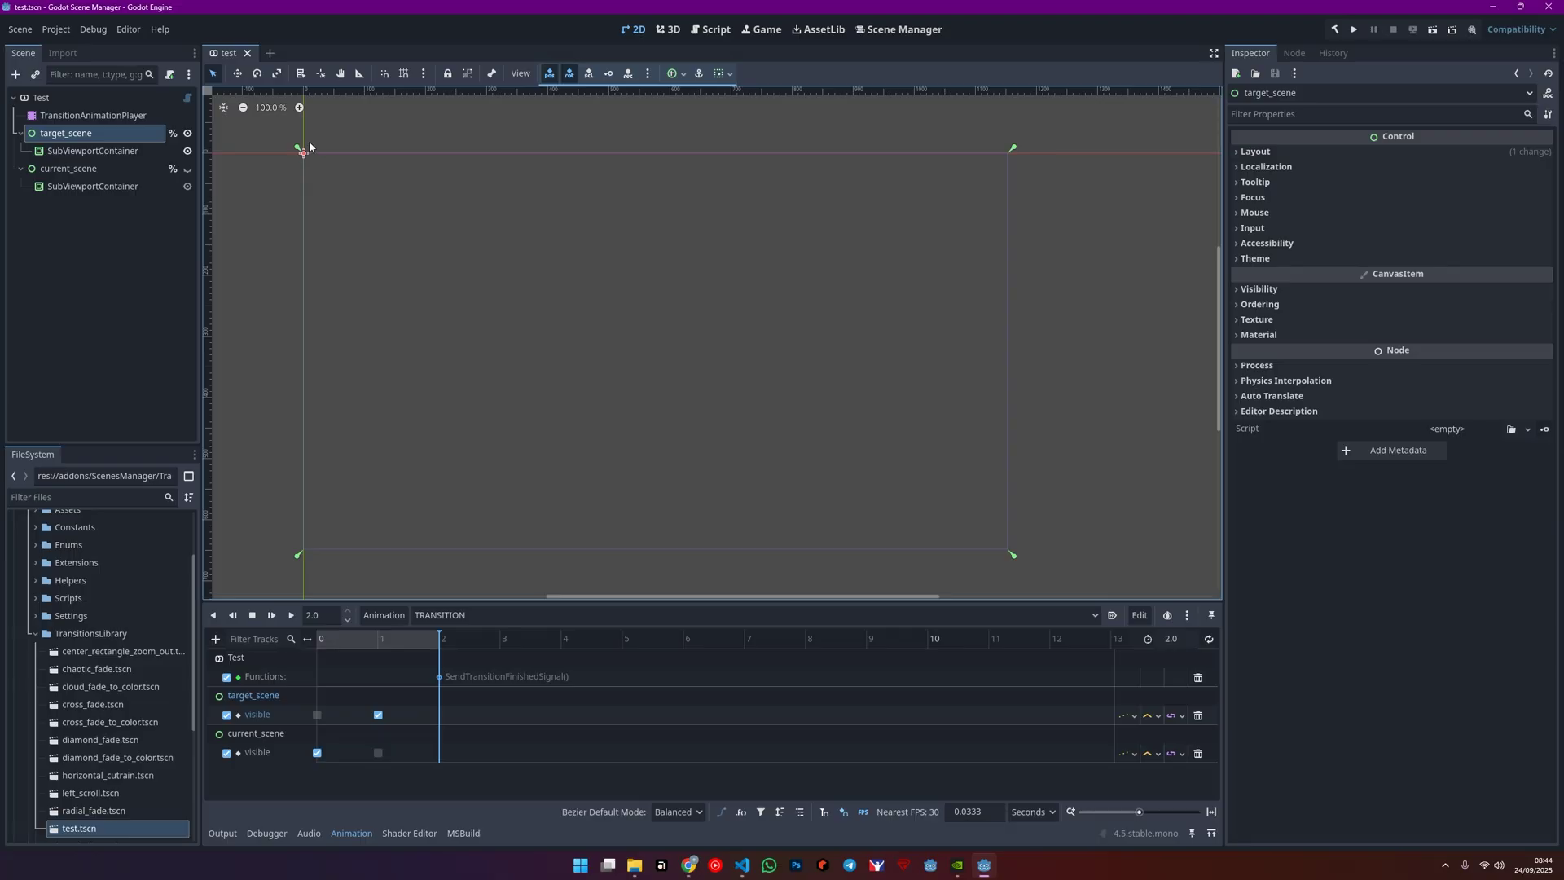
left_click(1257, 152)
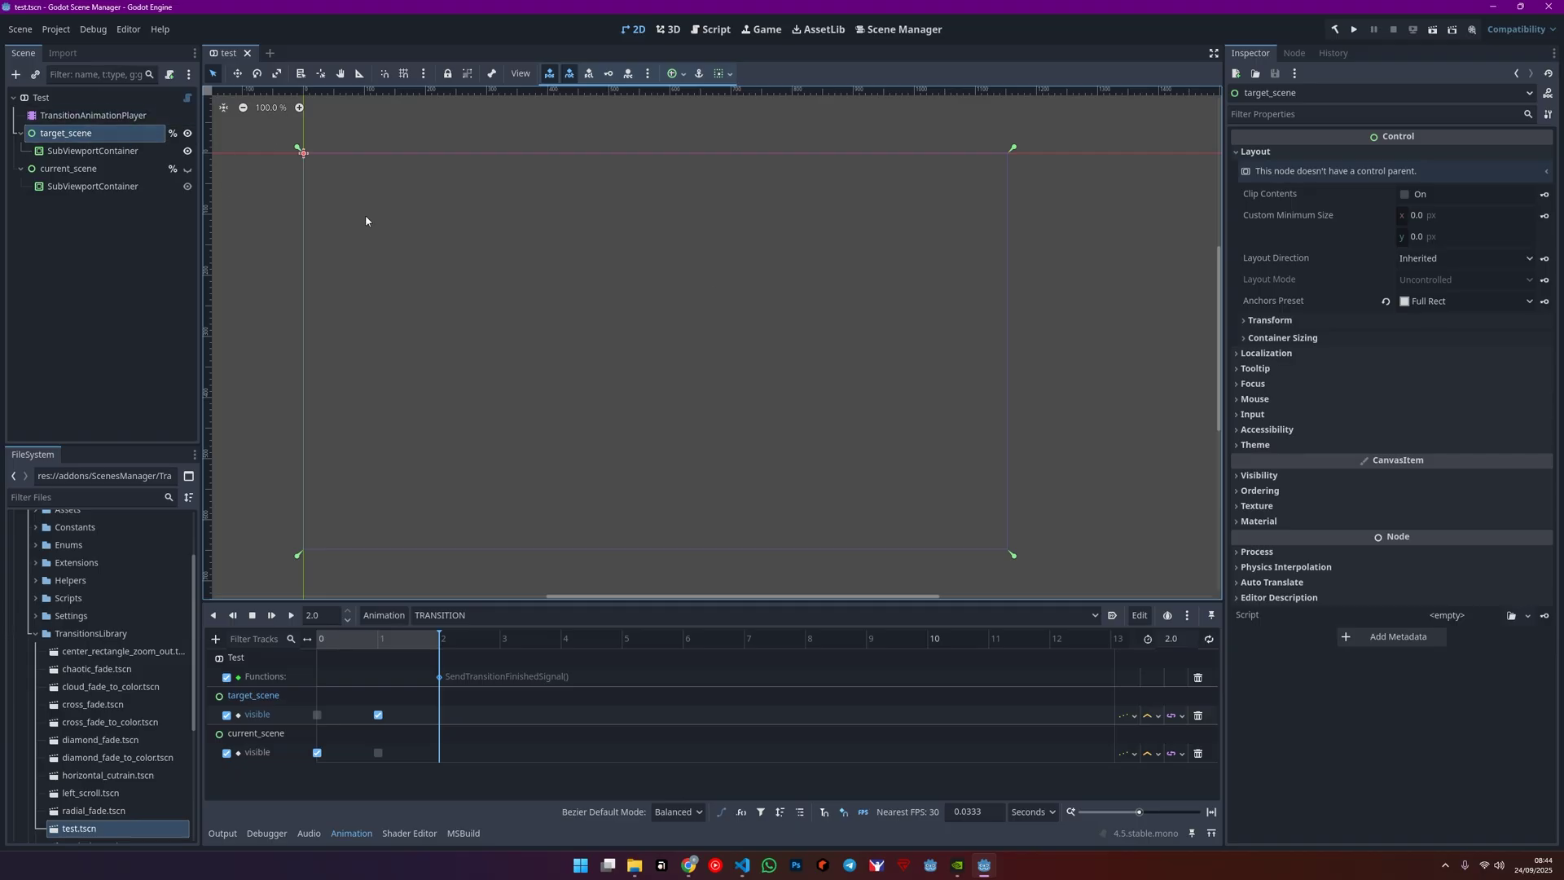
left_click(1386, 302)
left_click(1436, 303)
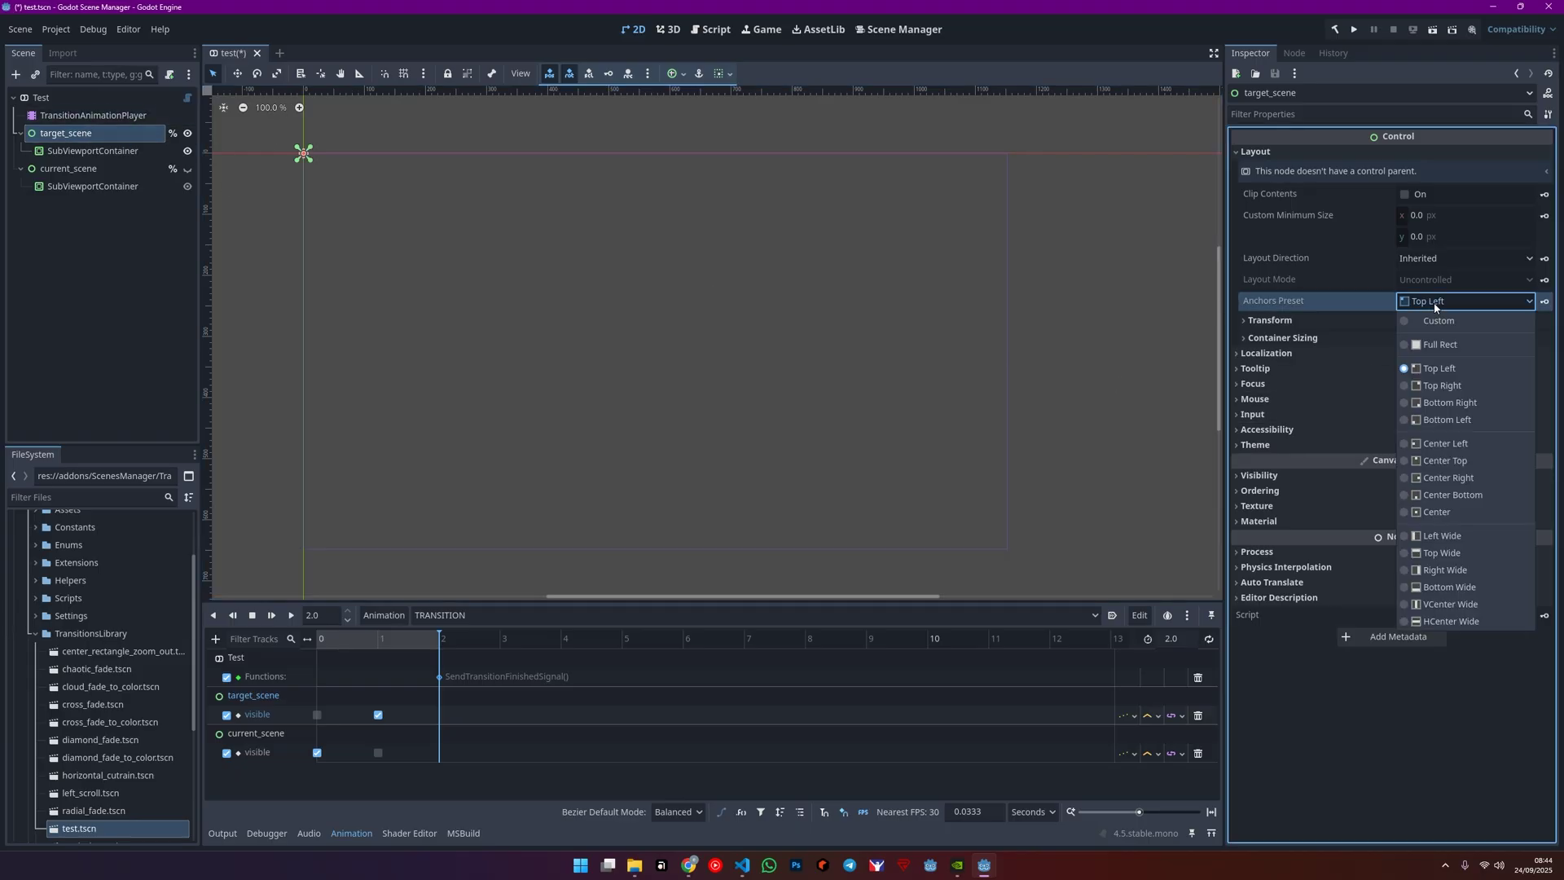
left_click(1441, 345)
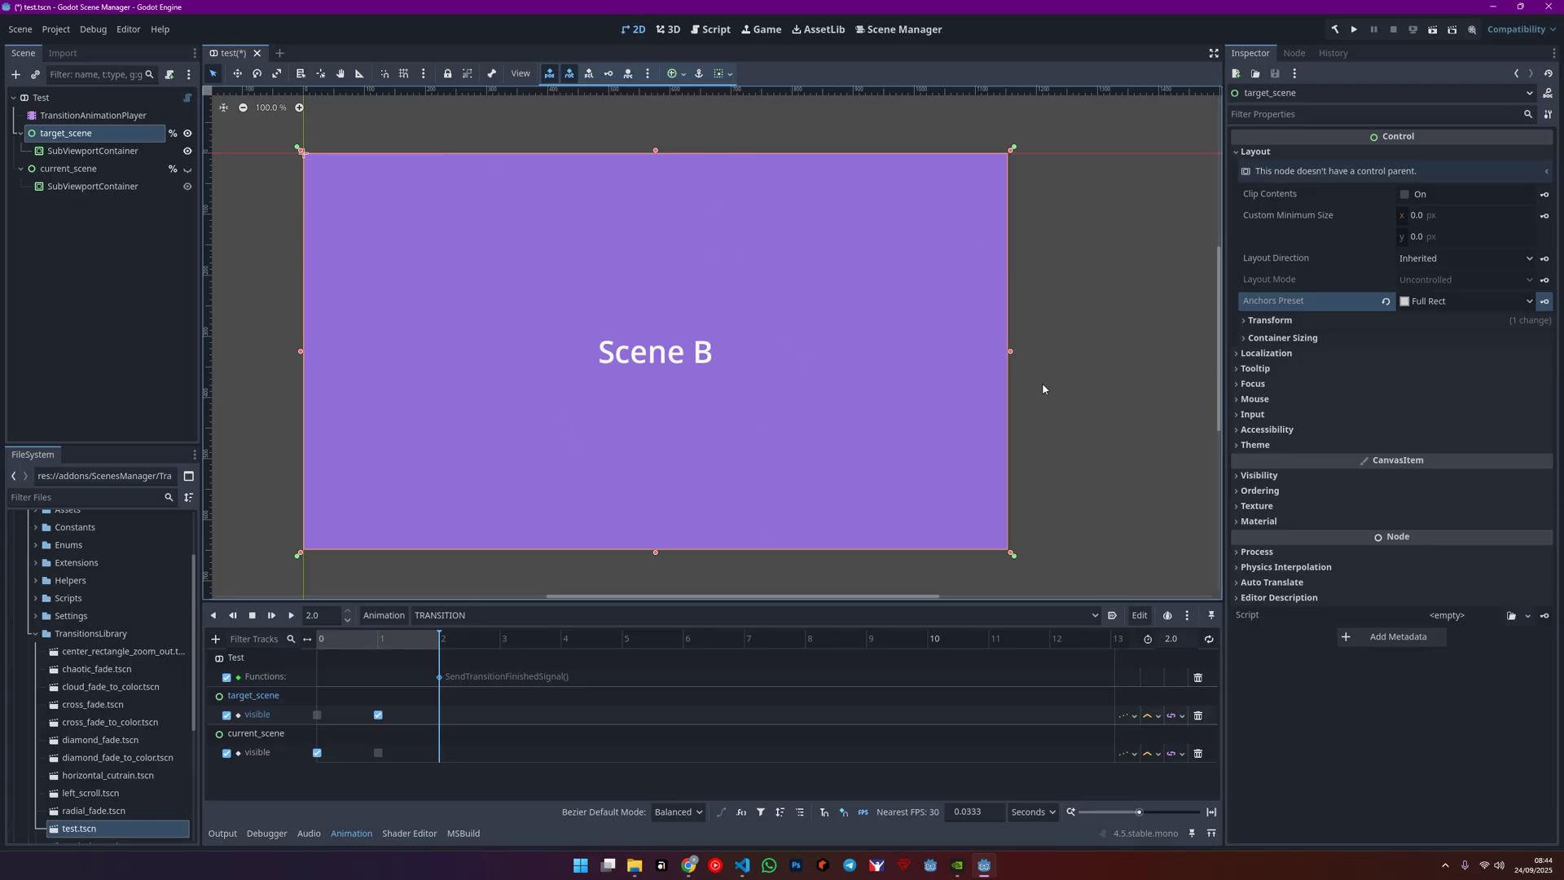
Make current_scene visible and set its Anchors Preset to Full Rect
left_click(149, 172)
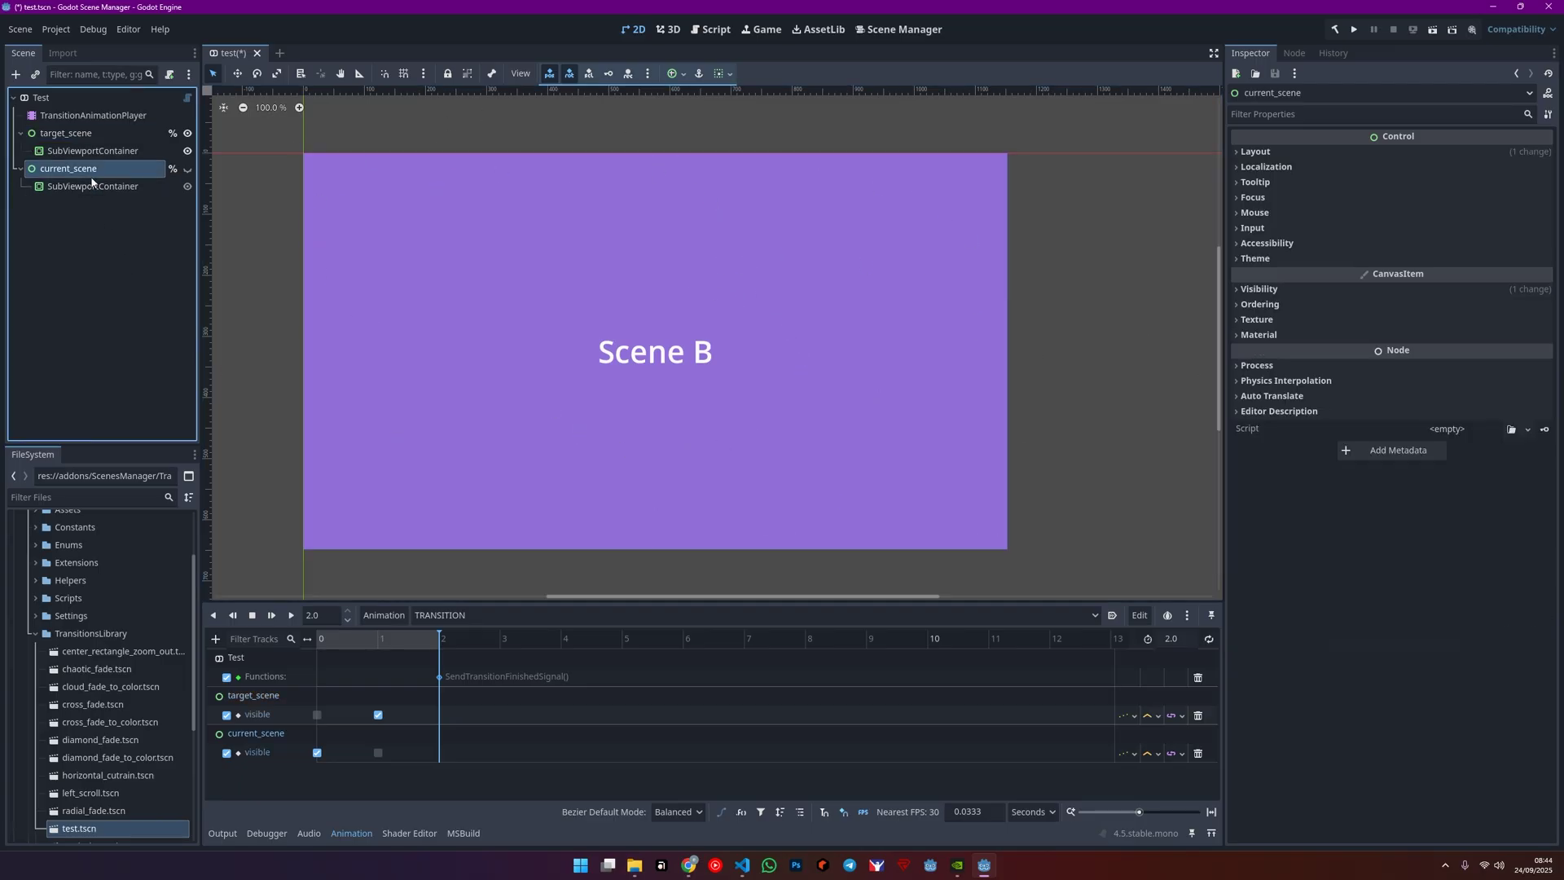
left_click(186, 169)
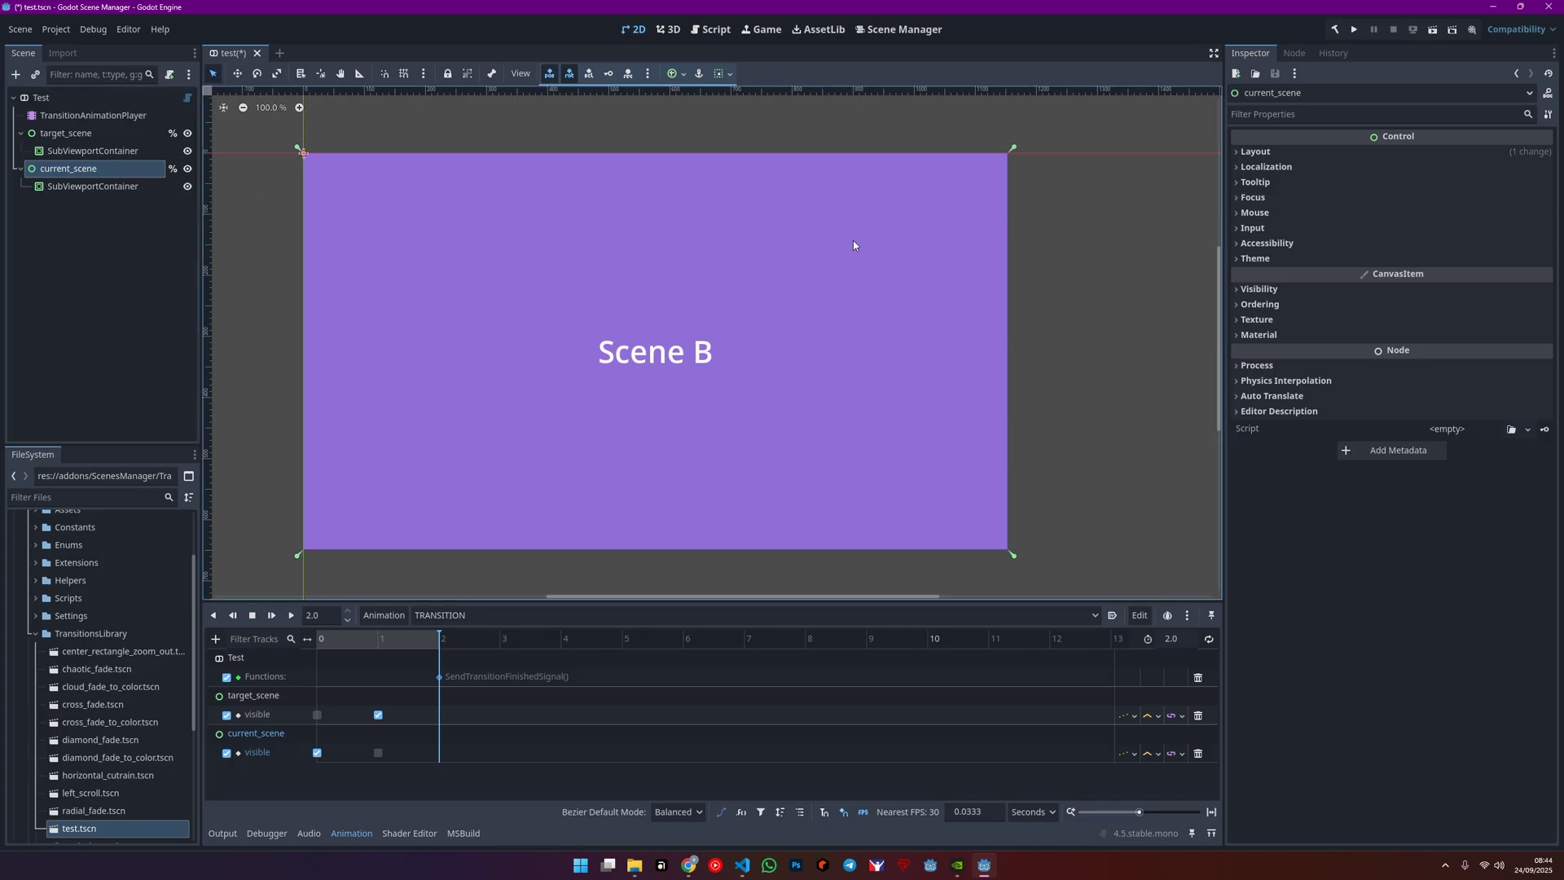
left_click(1273, 153)
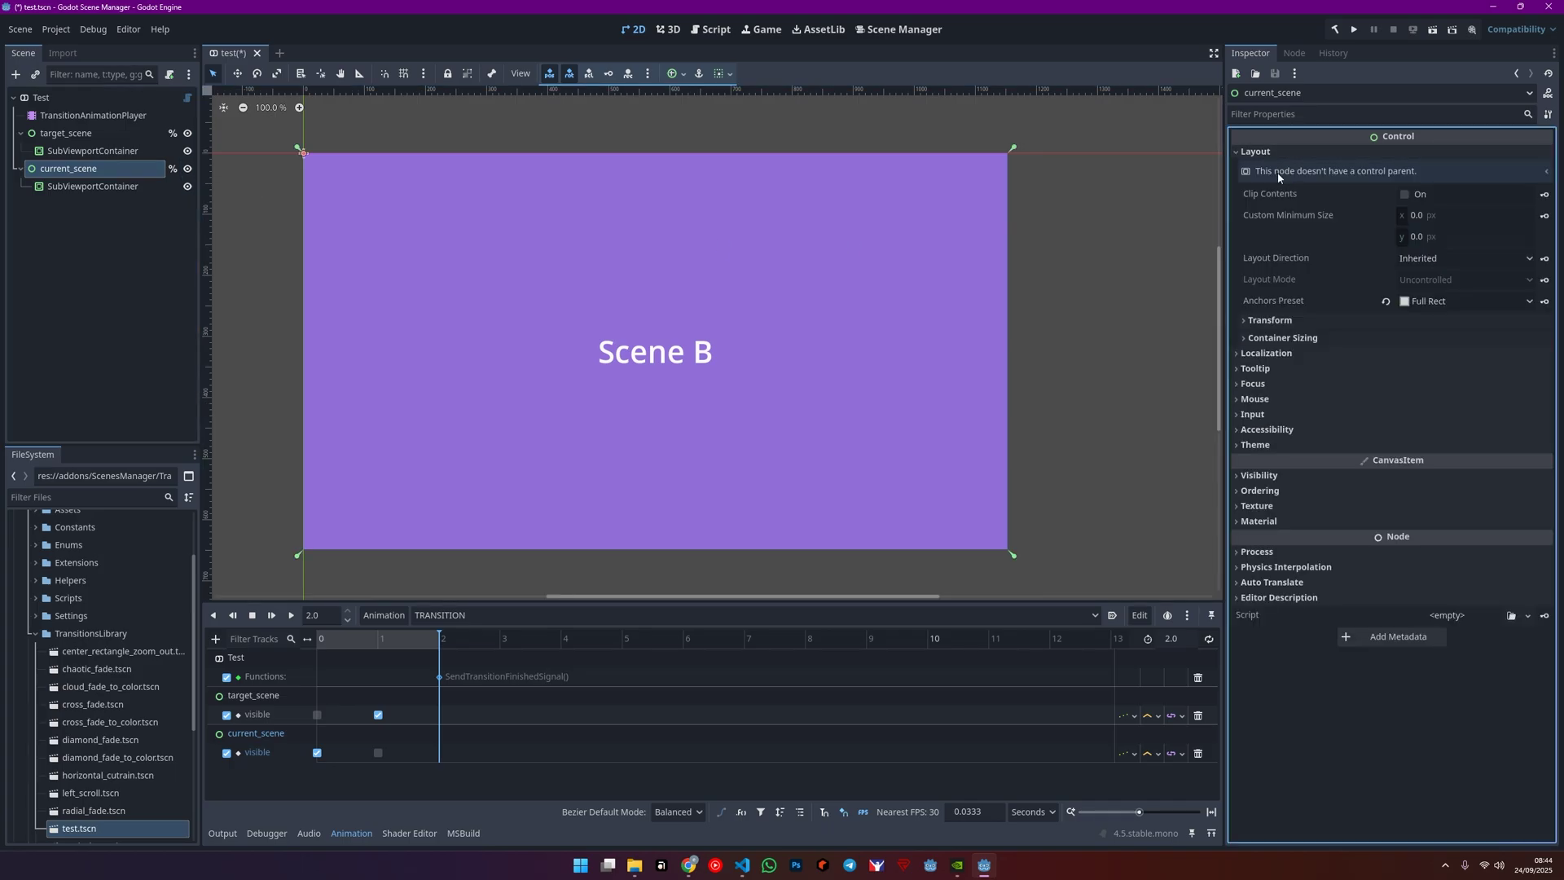
left_click(1433, 301)
left_click(1459, 345)
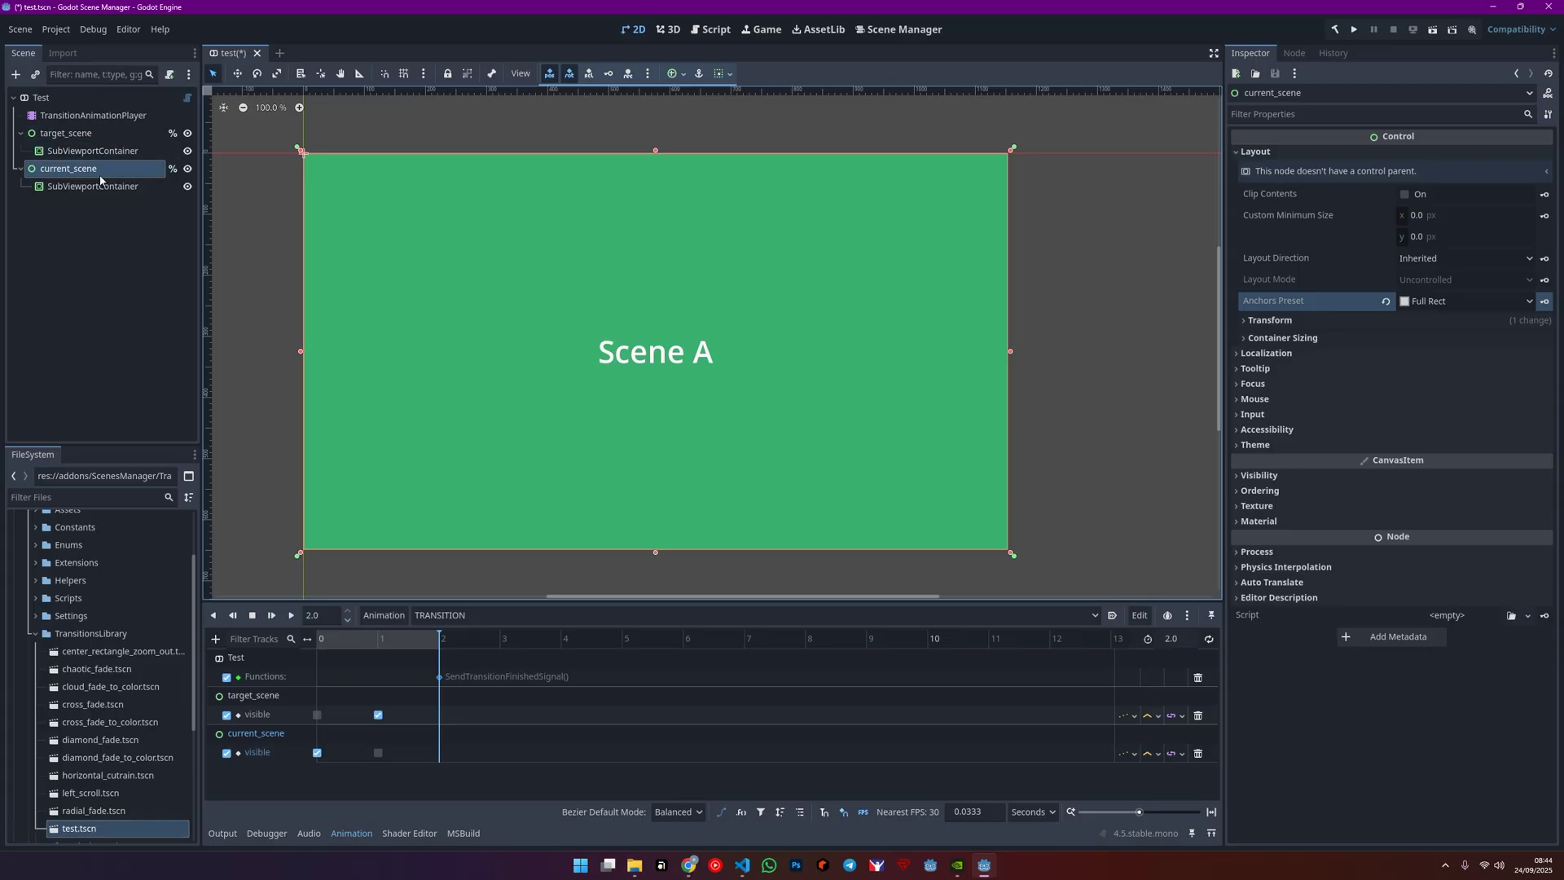
left_click(51, 114)
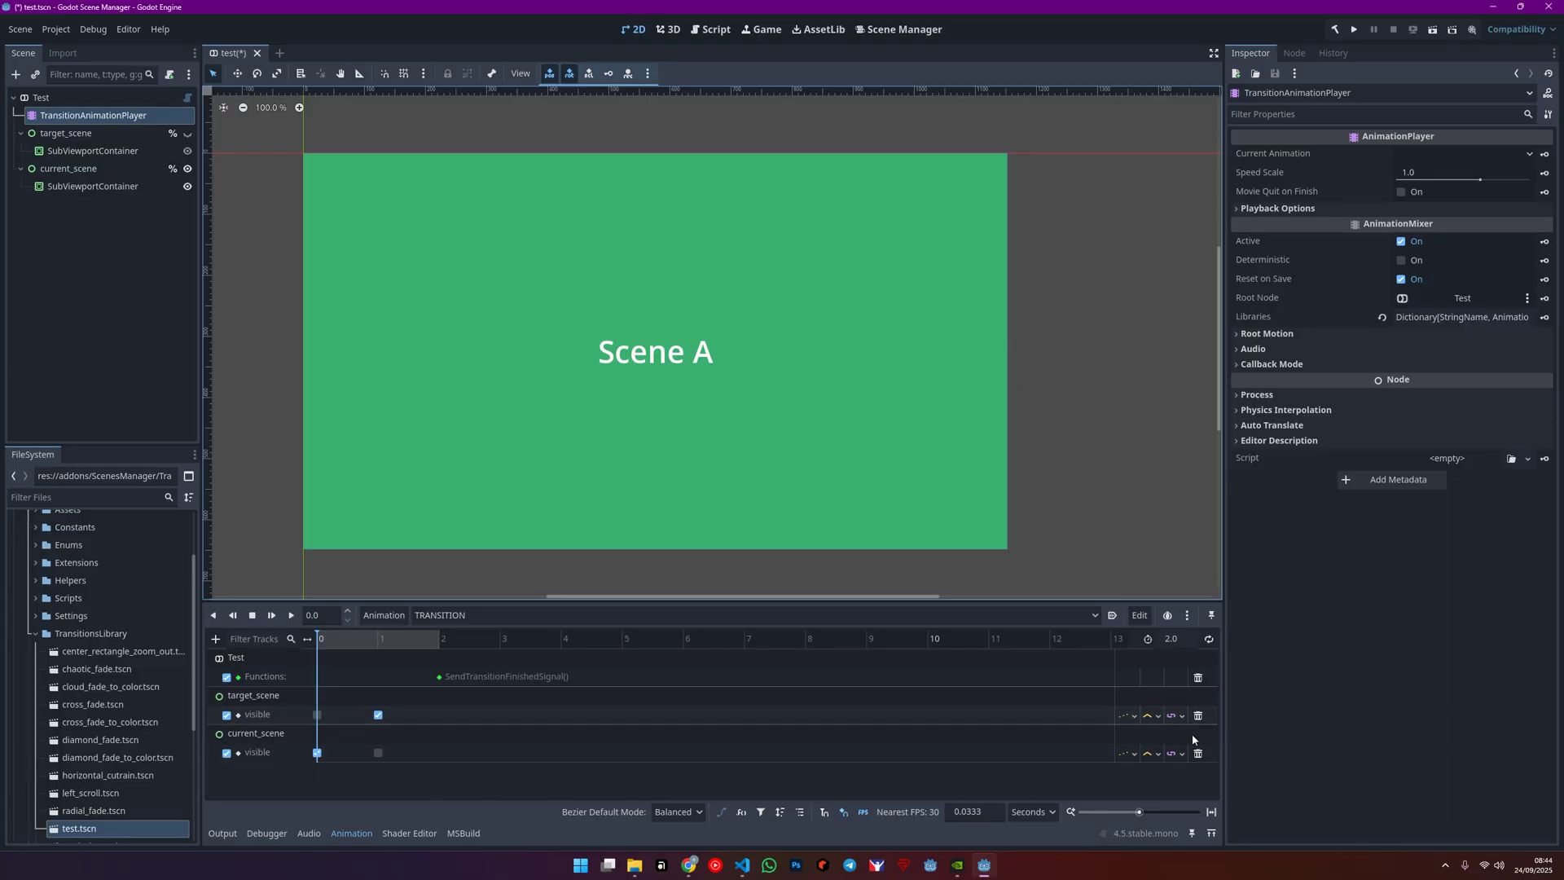
mouse_move(326, 641)
left_mouse_down()
mouse_move(350, 644)
mouse_move(319, 644)
left_mouse_up()
left_click(291, 616)
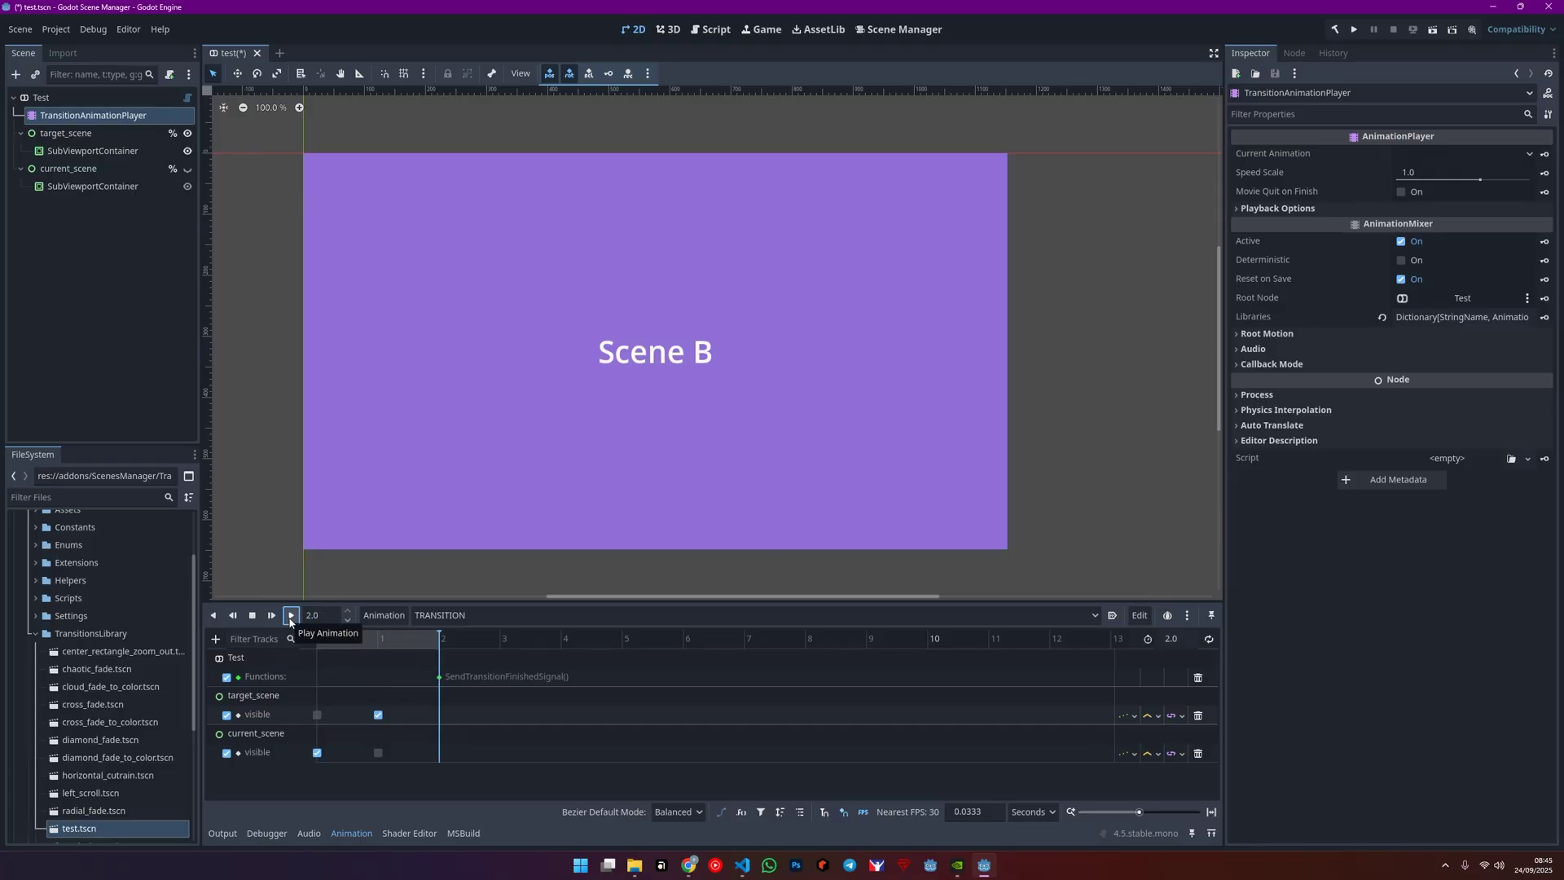
left_click_drag(394, 650, 310, 639)
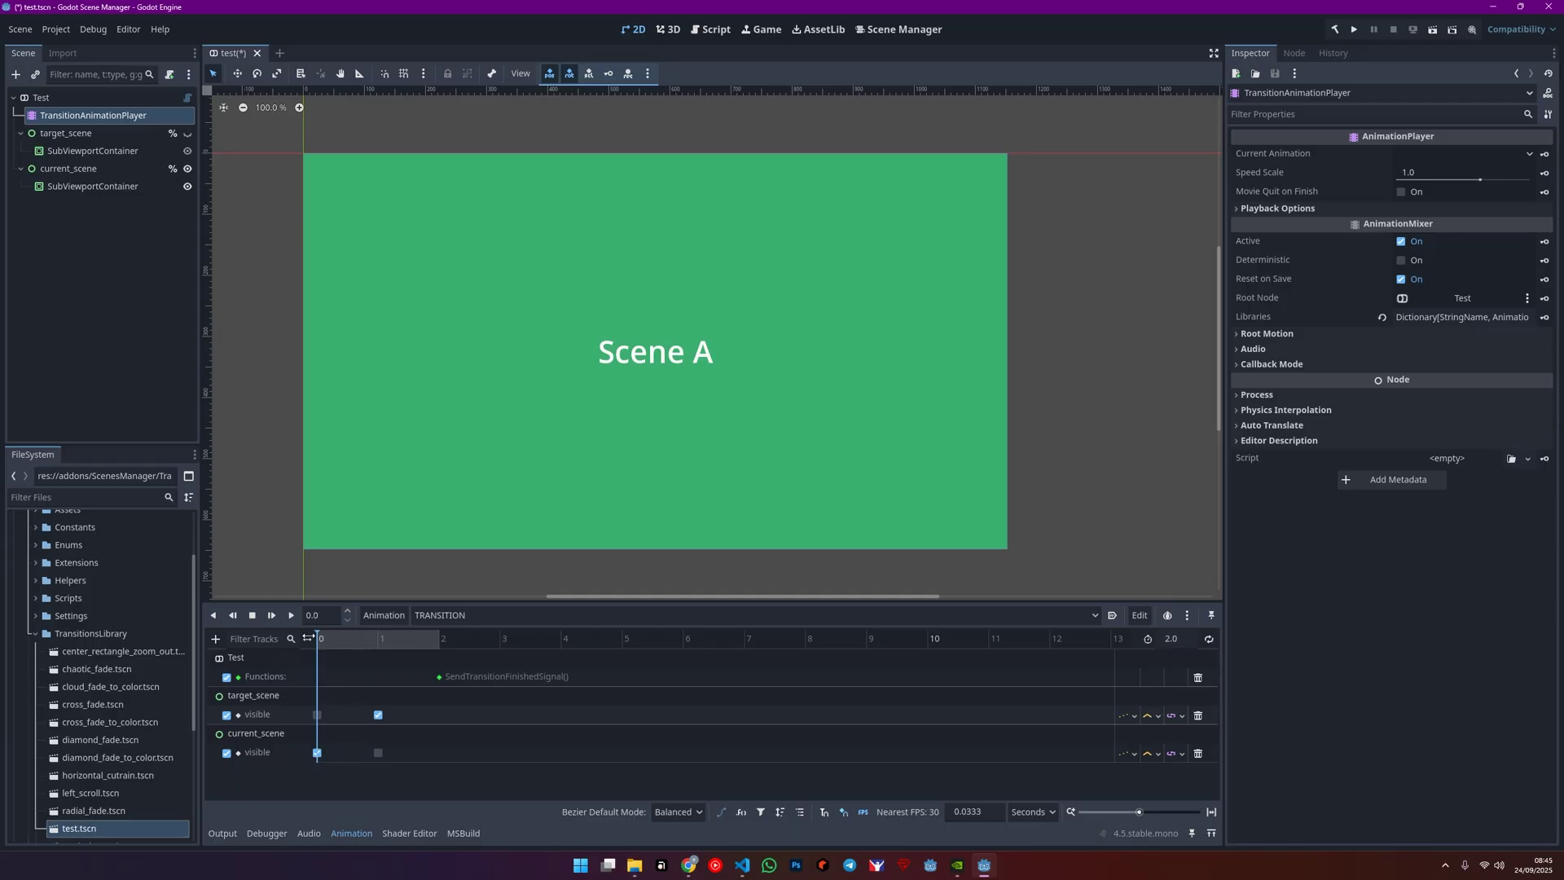
mouse_move(308, 639)
left_mouse_down()
mouse_move(415, 640)
mouse_move(308, 639)
left_mouse_up()
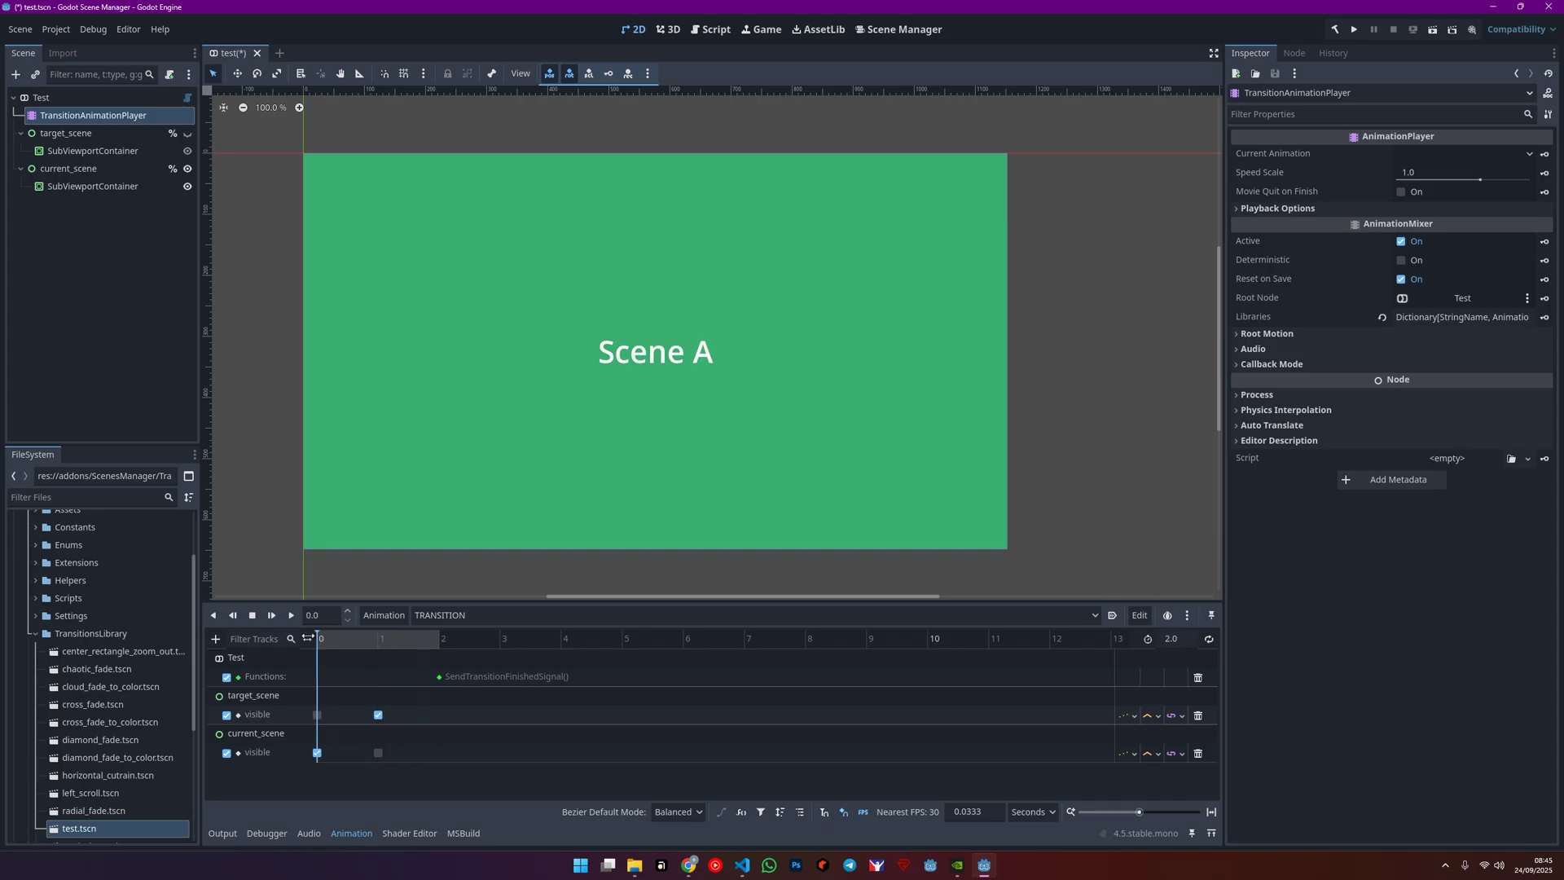
Delete both visibility tracks, rewind to 0, and make target_scene and current_scene visible
left_click(1196, 716)
left_click(1197, 715)
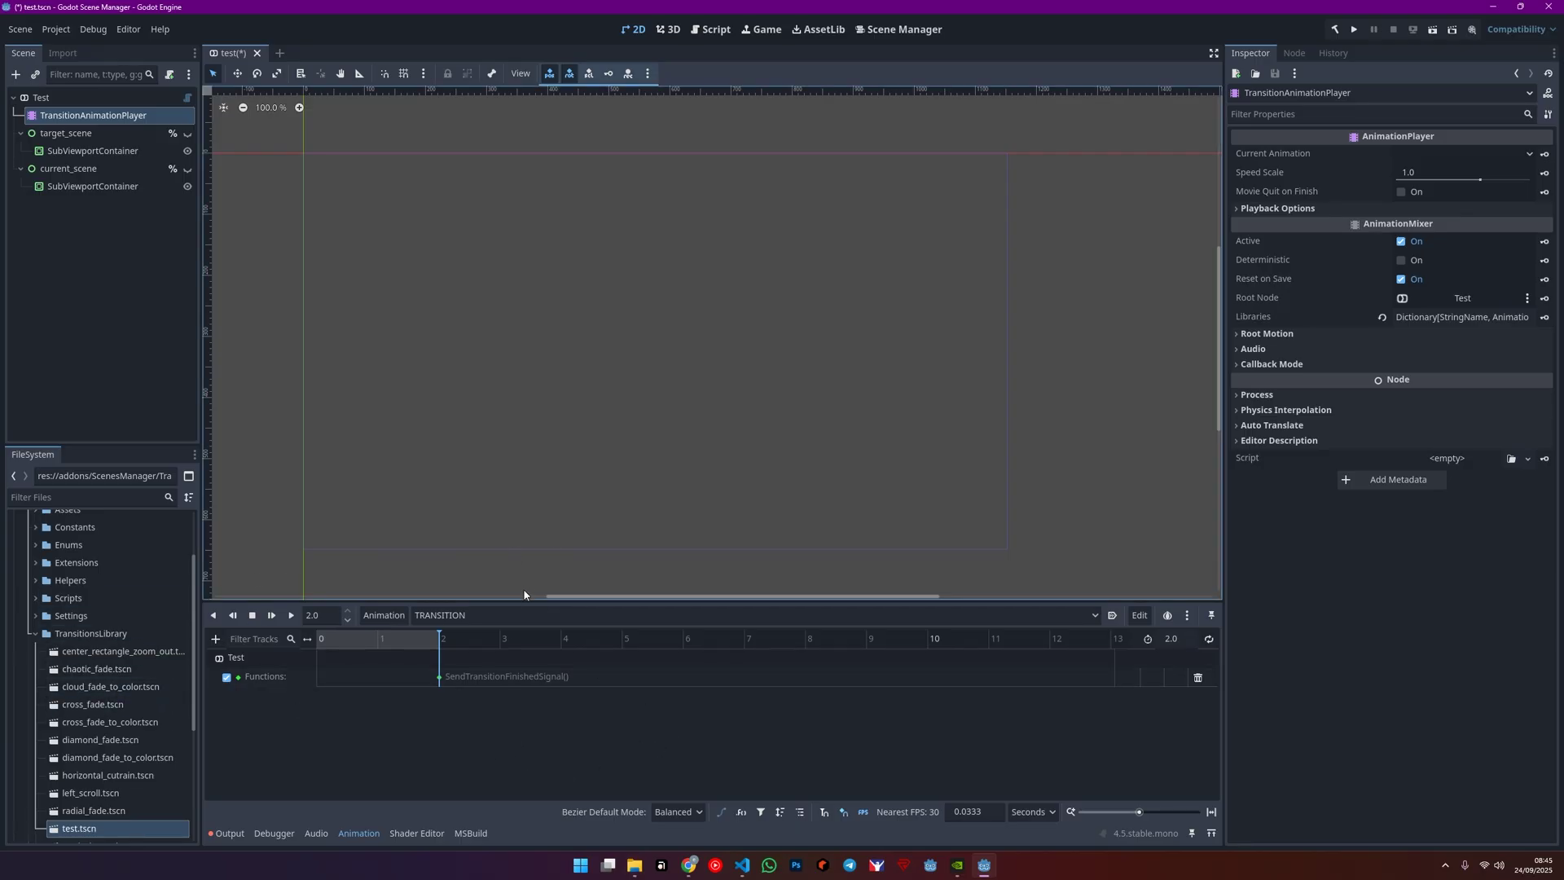
left_click_drag(338, 639, 311, 639)
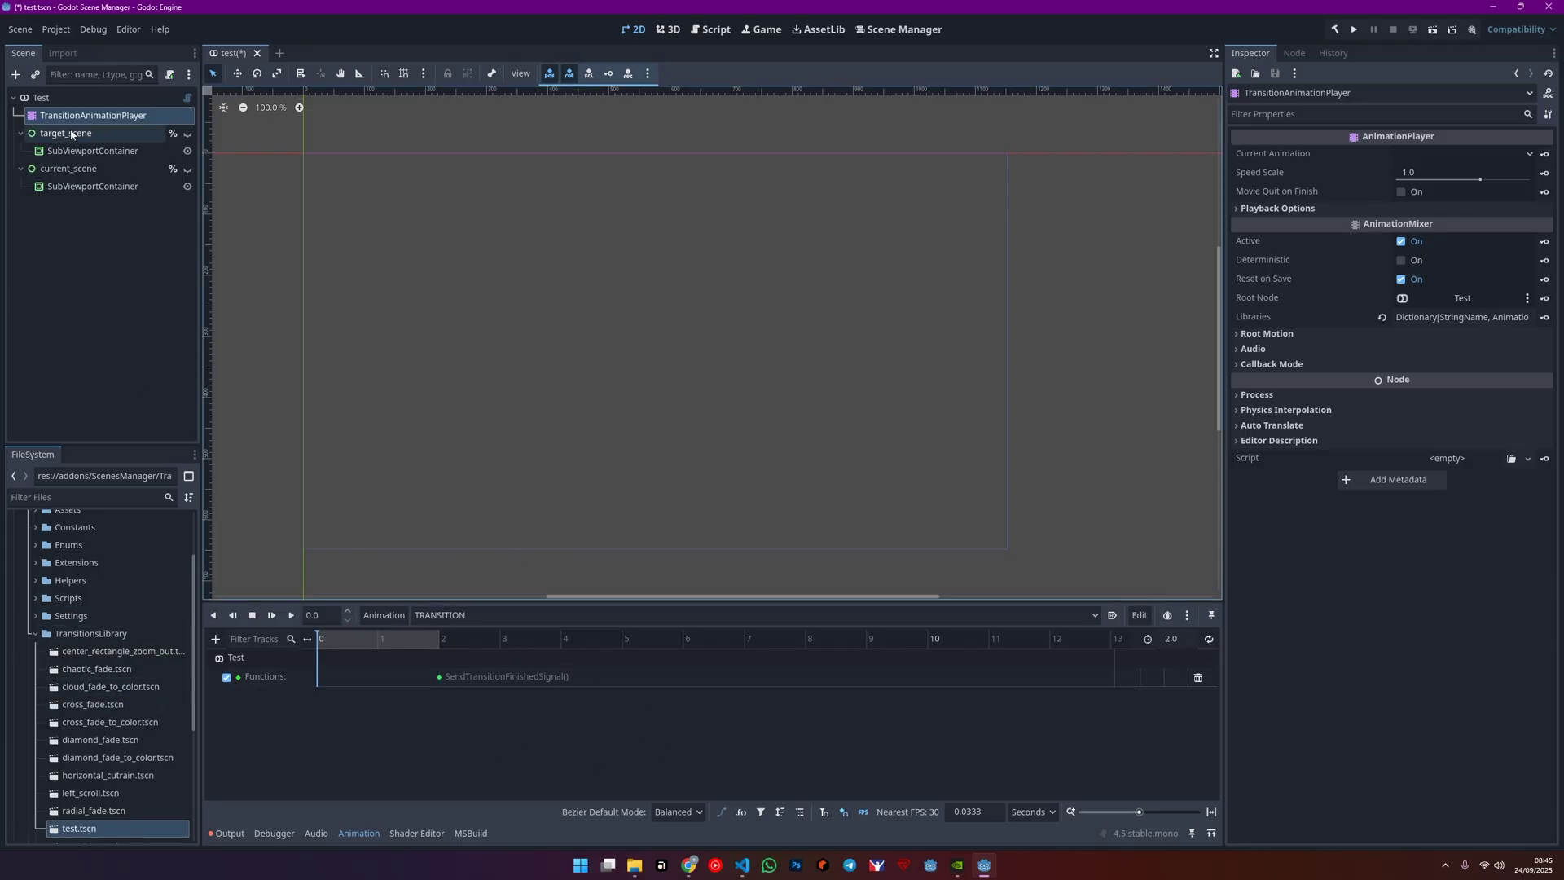
left_click(188, 133)
left_click(188, 168)
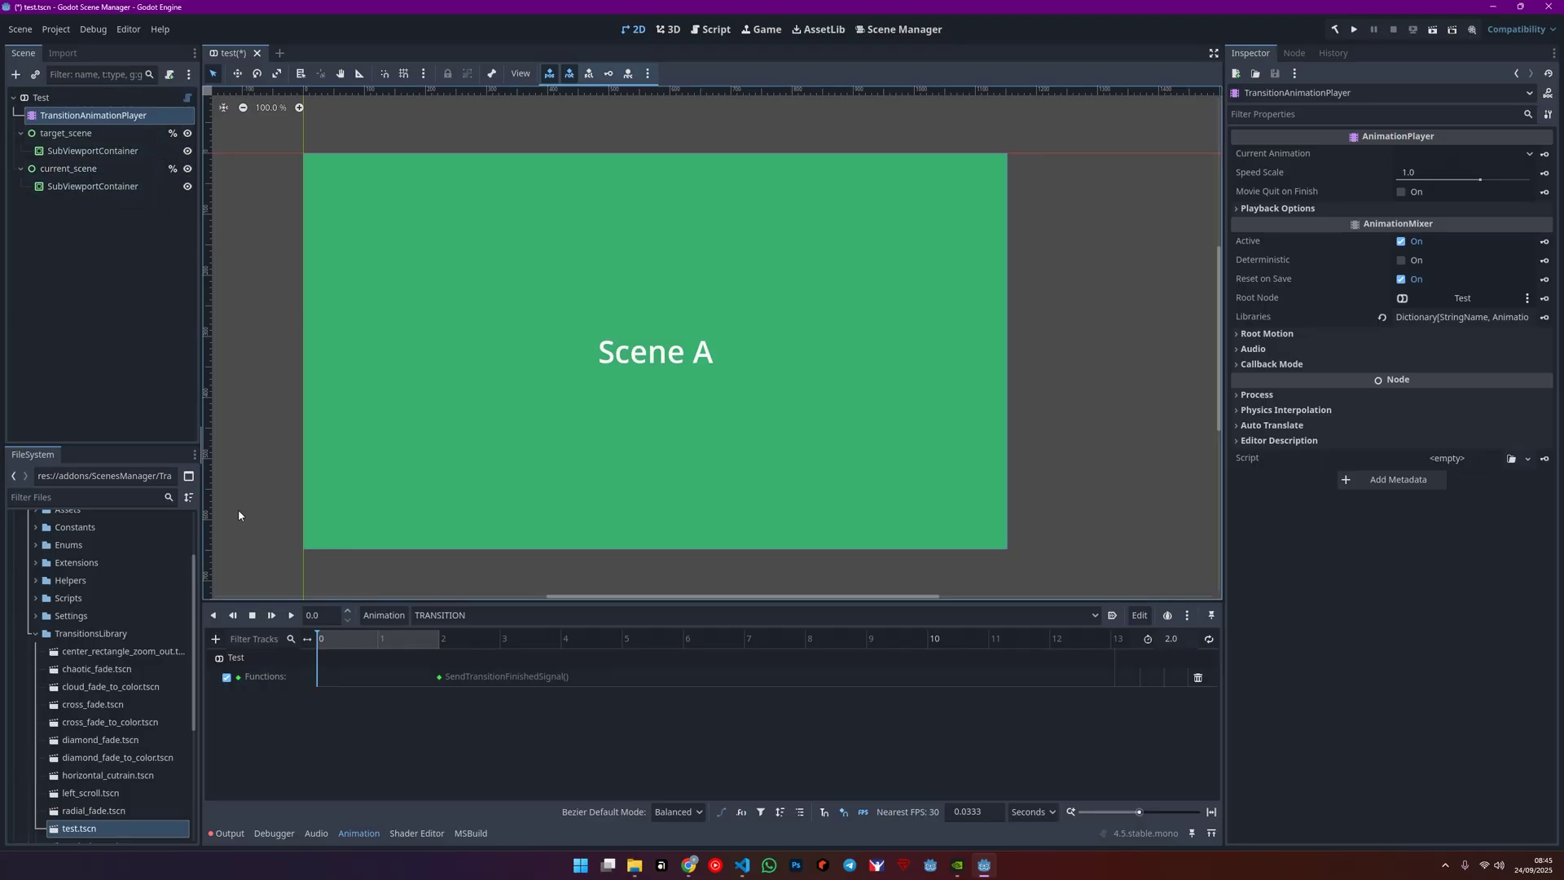
mouse_move(318, 639)
left_mouse_down()
mouse_move(416, 652)
mouse_move(293, 623)
left_mouse_up()
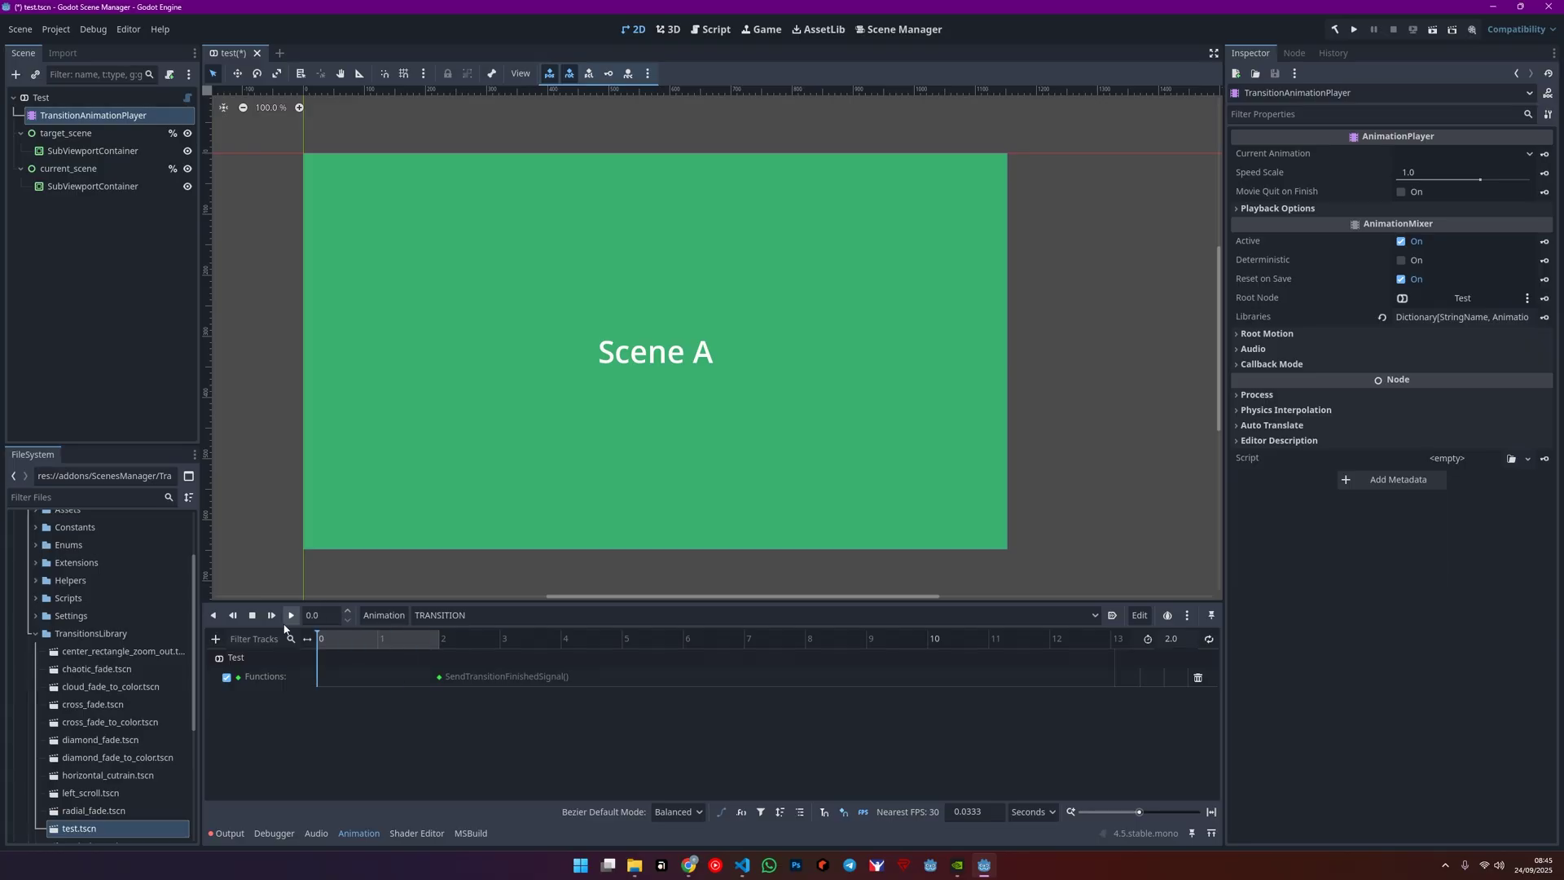
Key current_scene's Modulate at 0.0 s without creating a RESET track
left_click(93, 170)
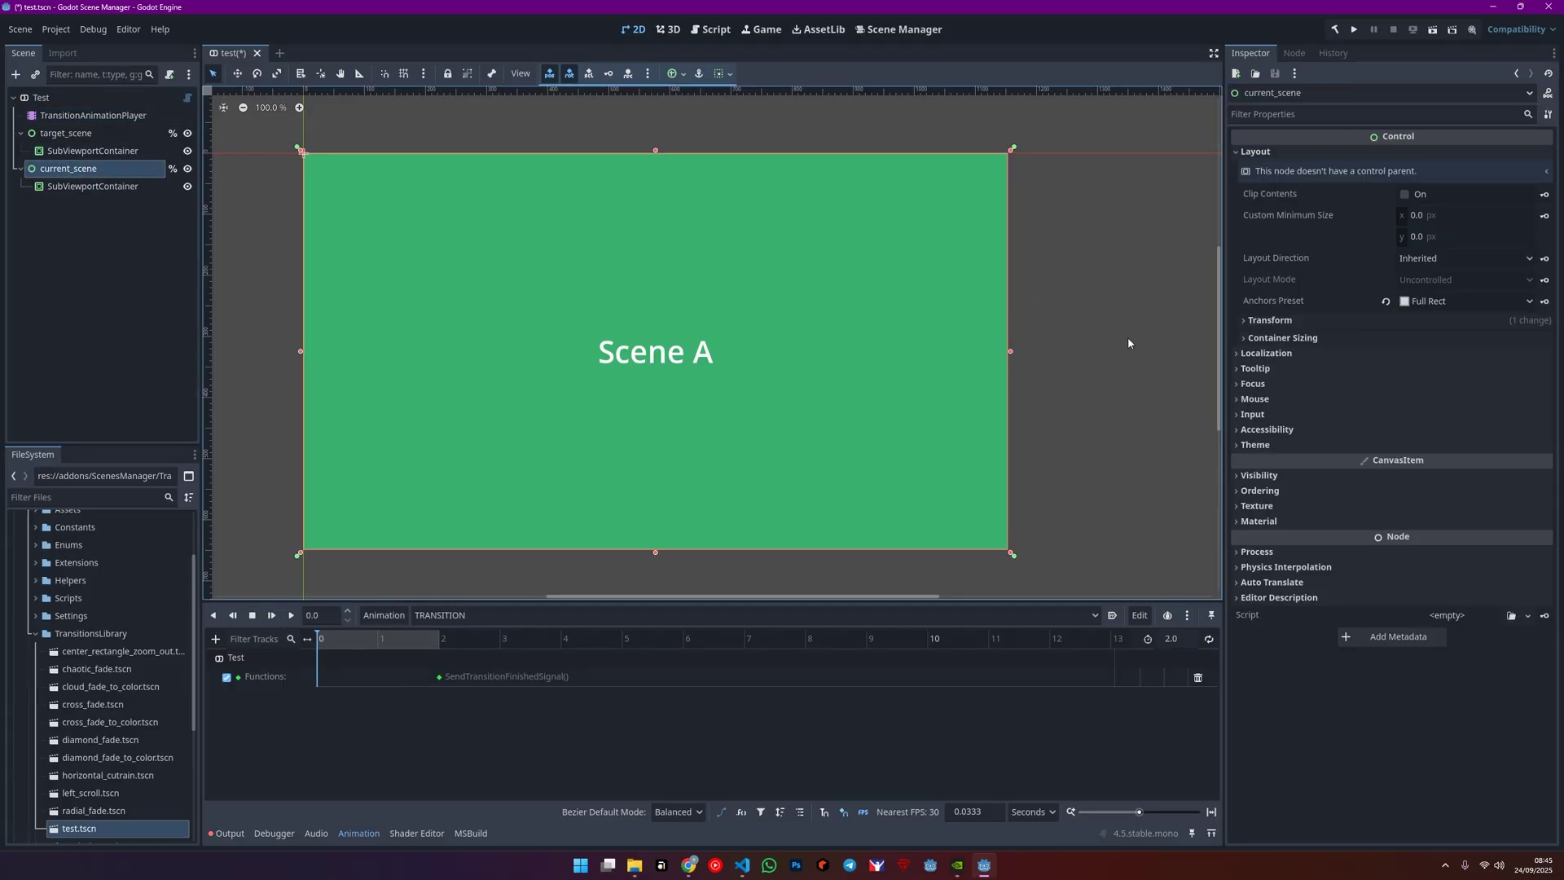
left_click(1260, 475)
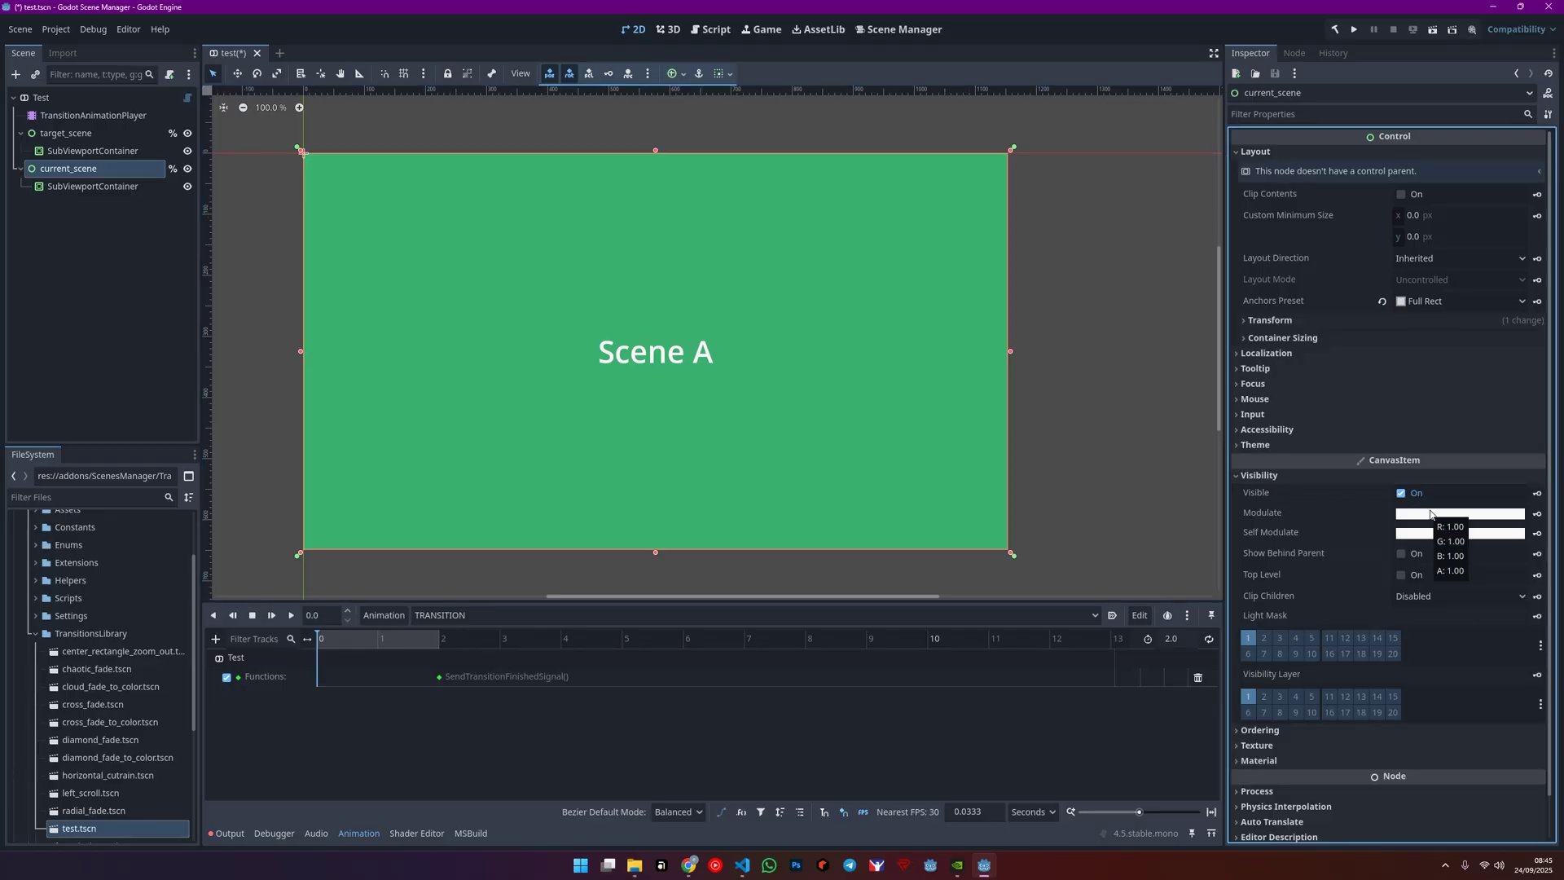
left_click(1539, 515)
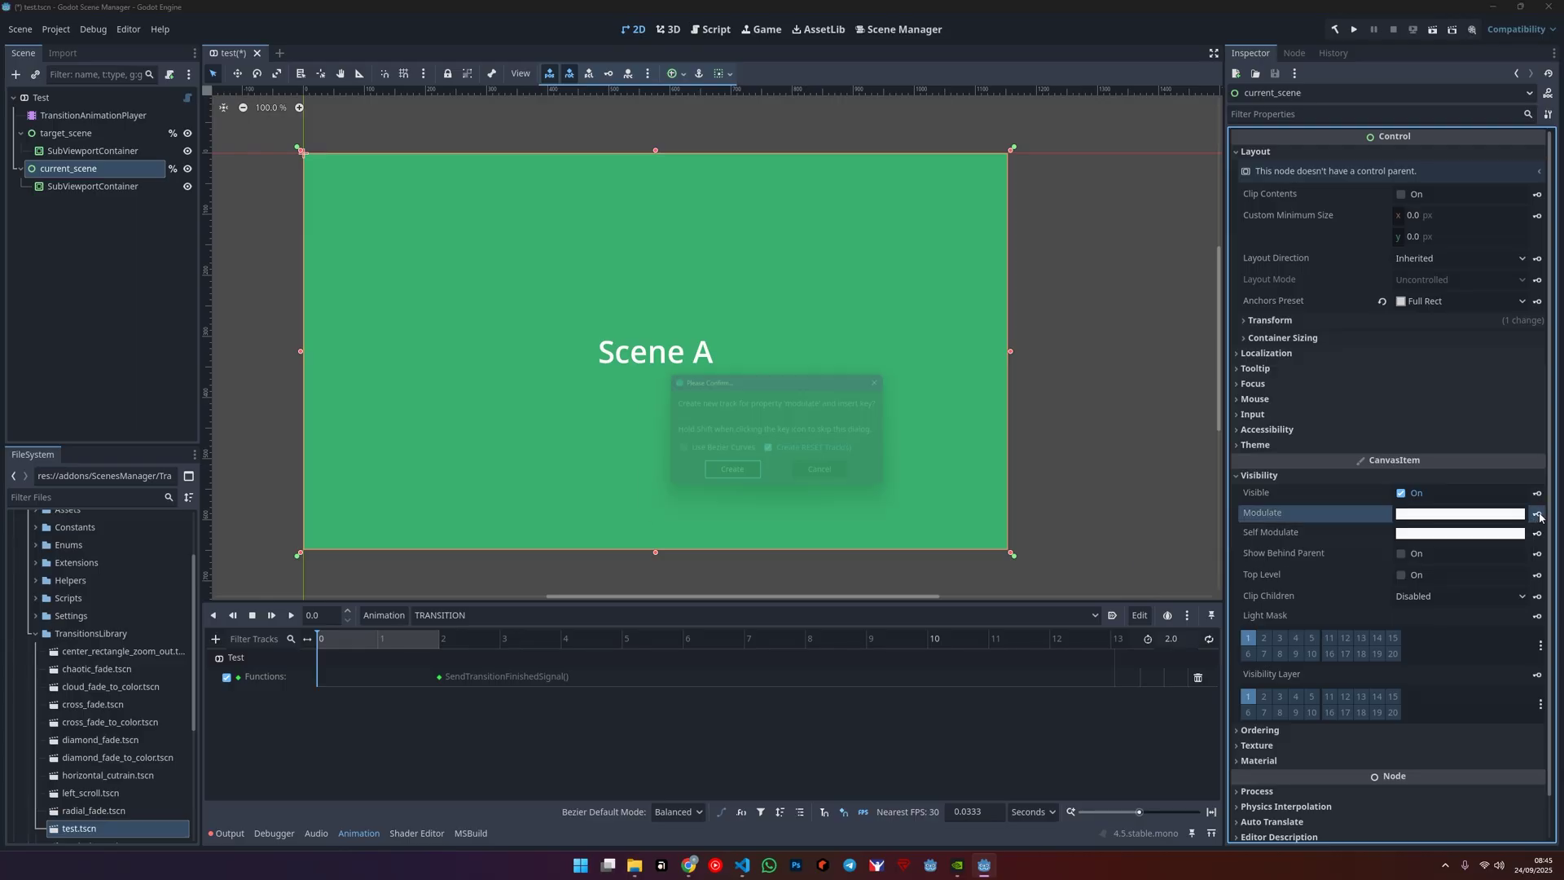
left_click(818, 454)
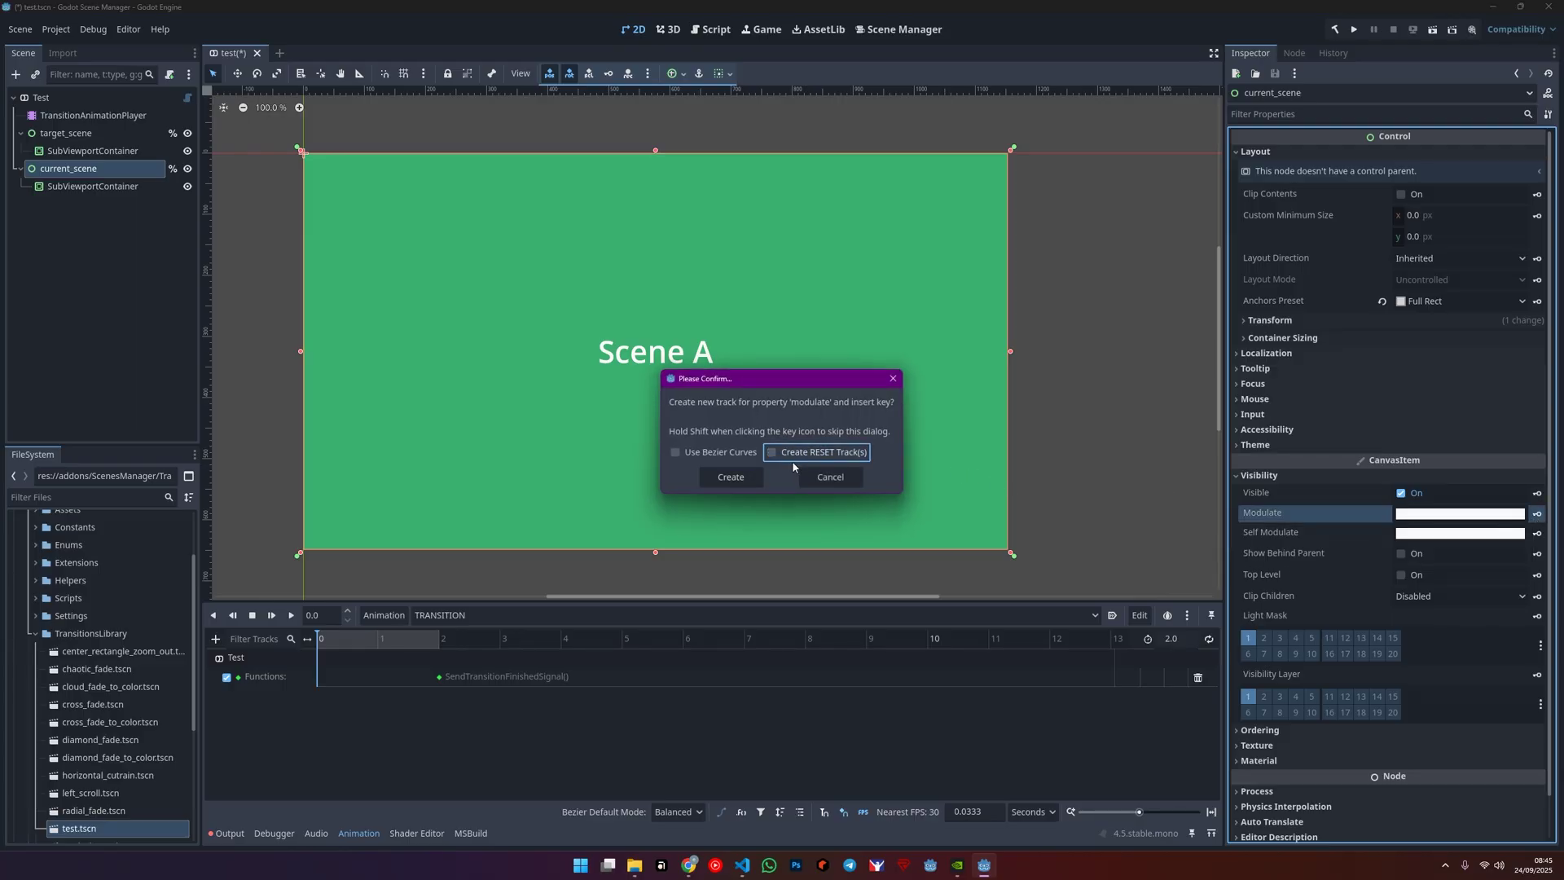
left_click(746, 478)
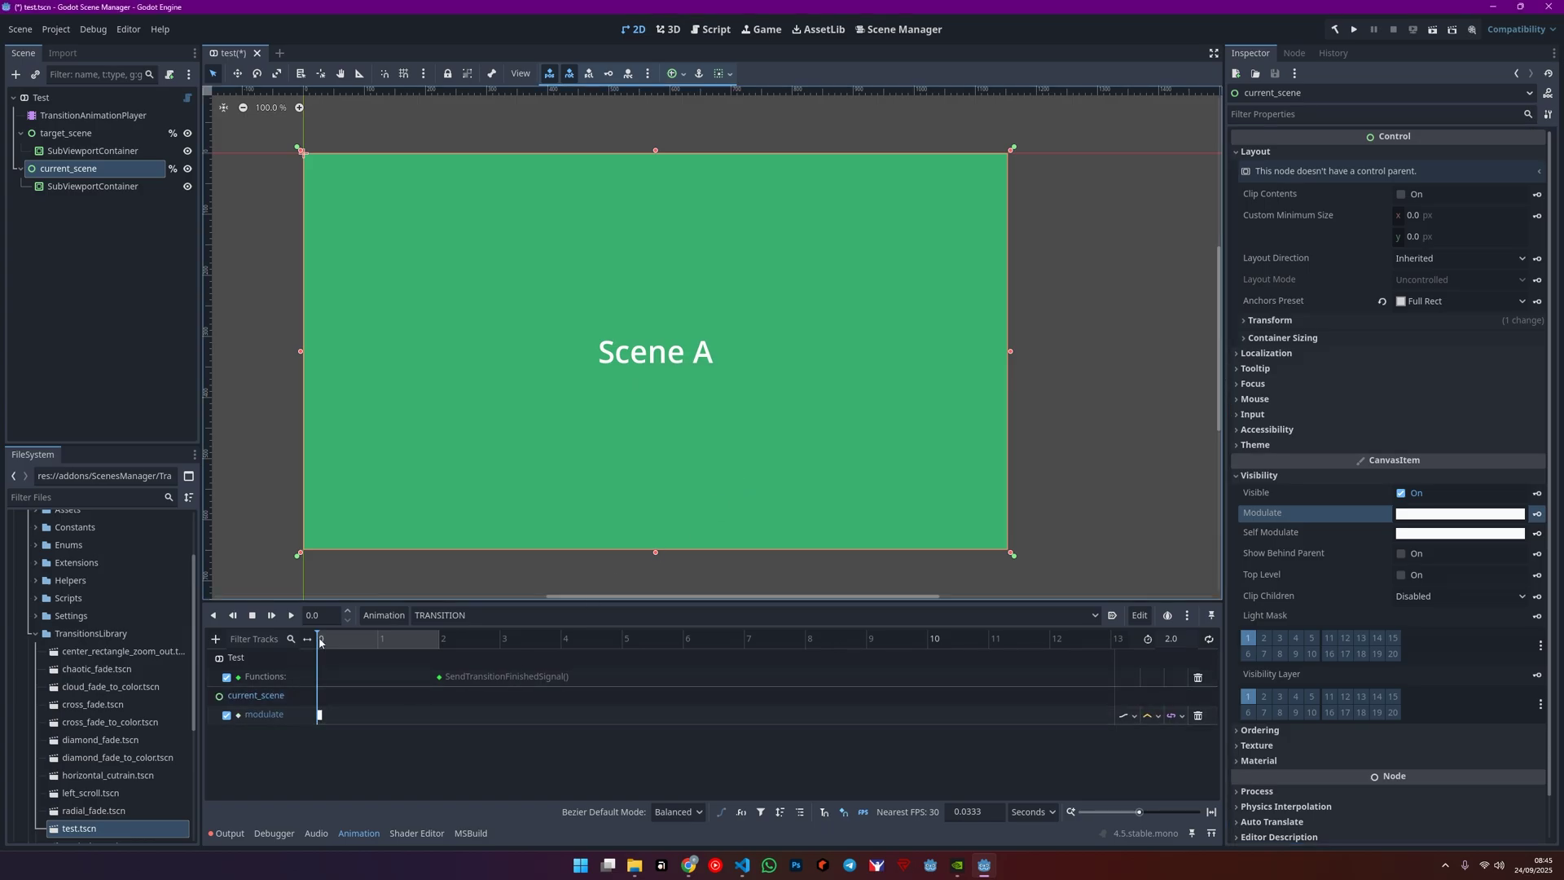
left_click_drag(320, 641, 440, 644)
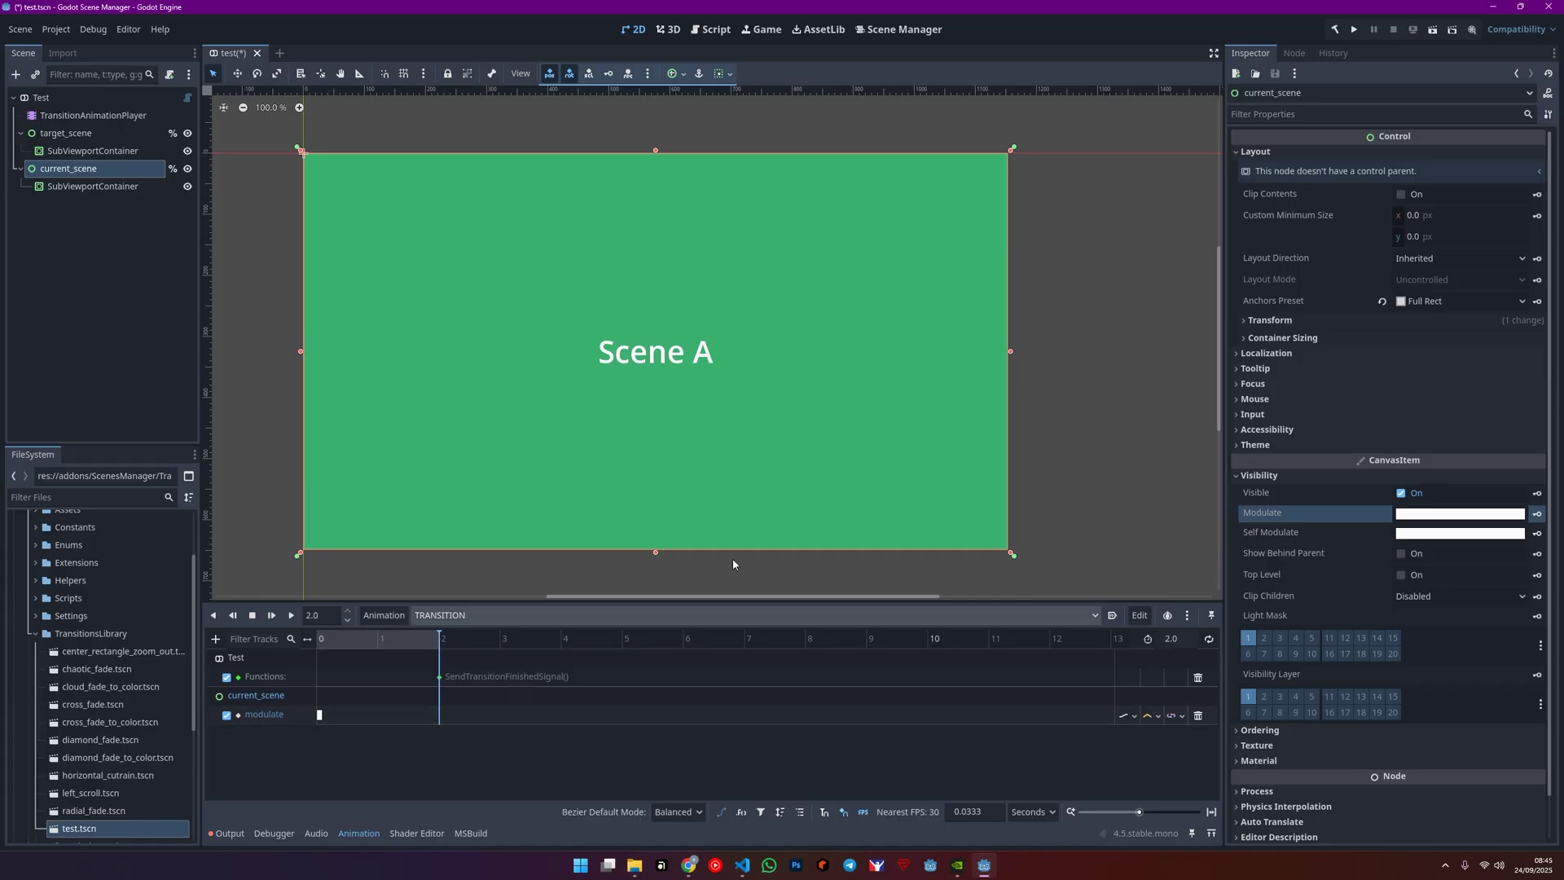
Add a 2.0 s modulate key with alpha 0 (ffffff00) and easing 1.62
right_click(441, 721)
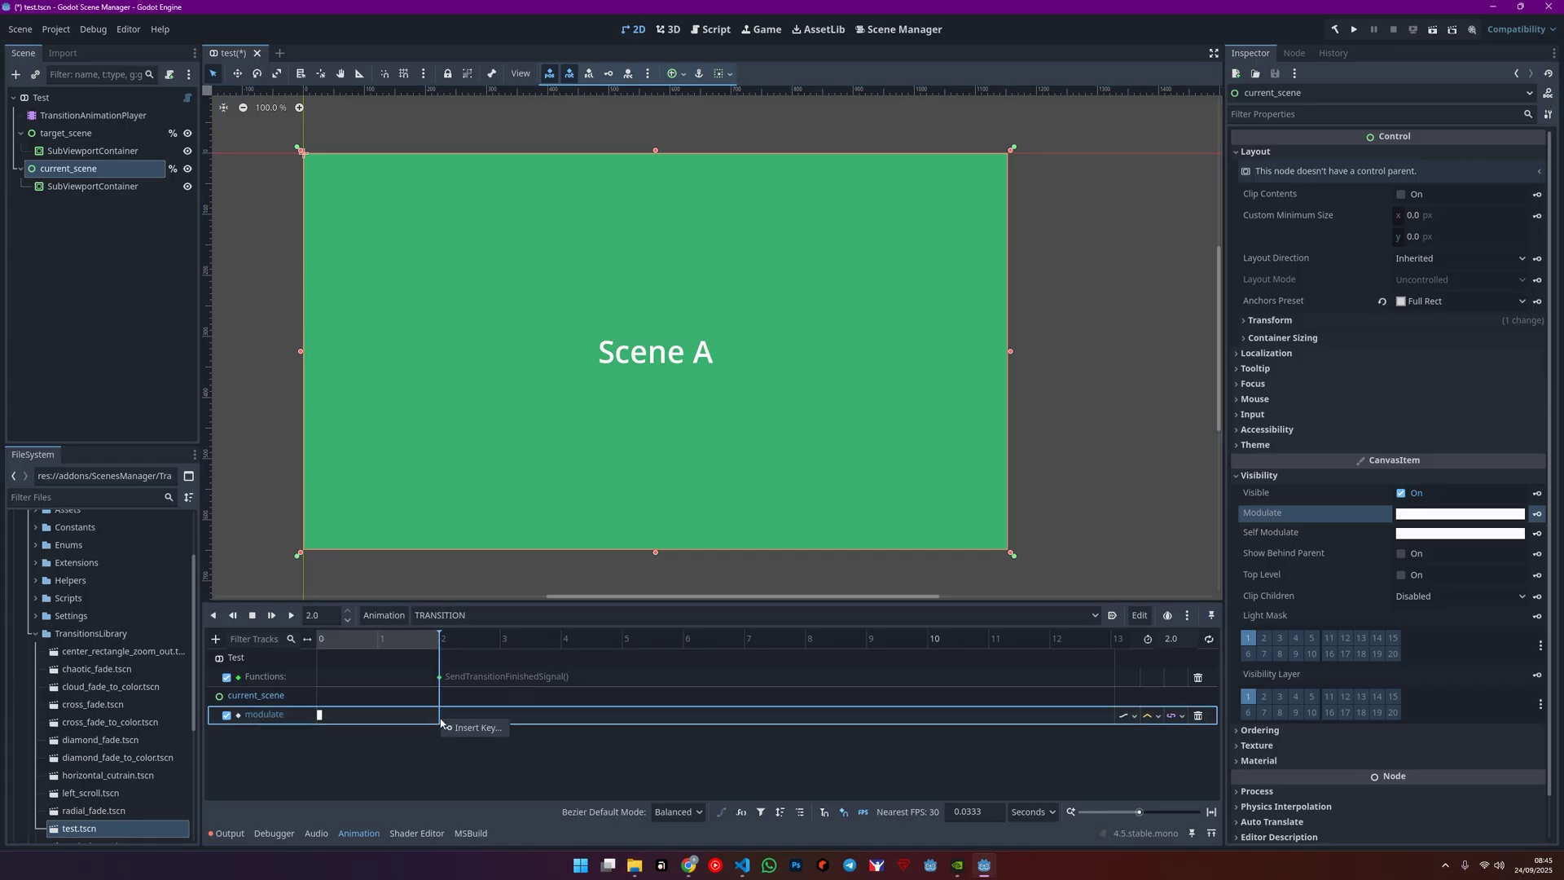
left_click(457, 727)
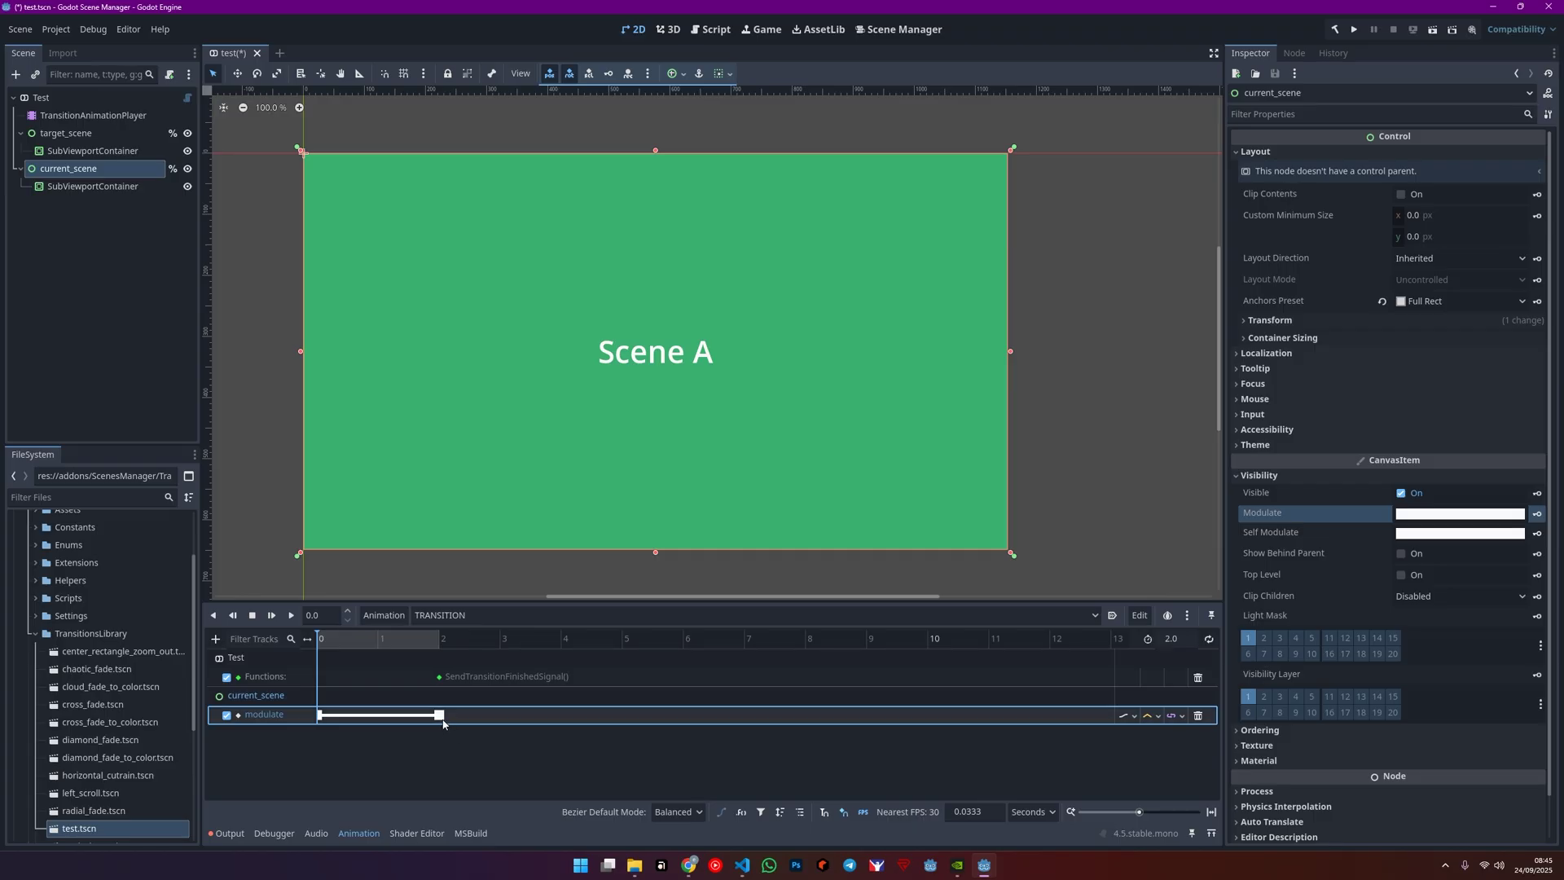
left_click(440, 714)
left_click(1424, 174)
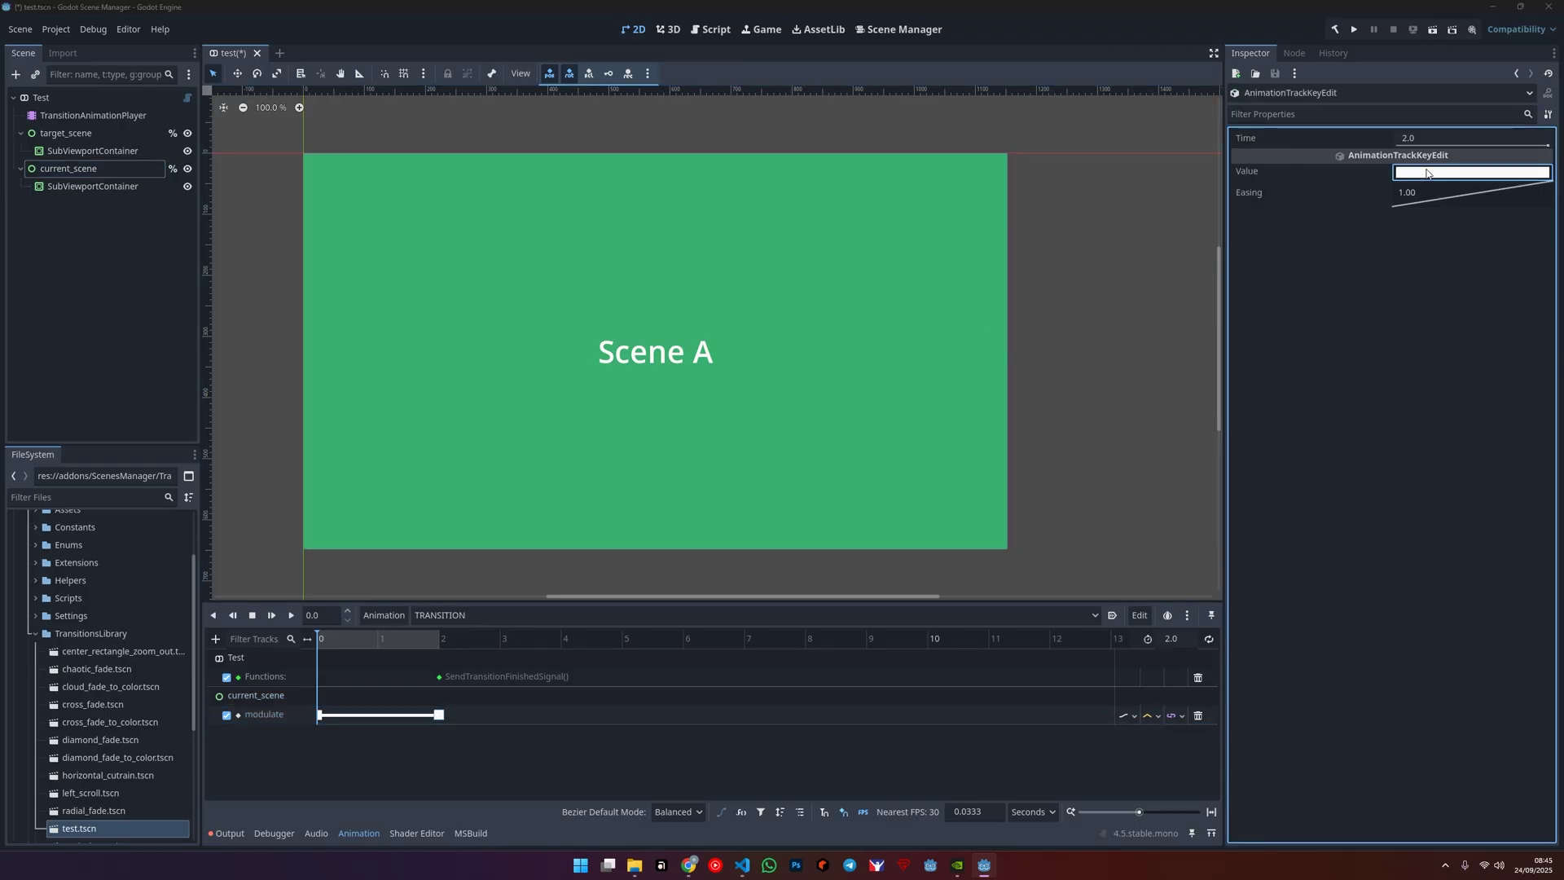
left_click_drag(1440, 480, 1386, 482)
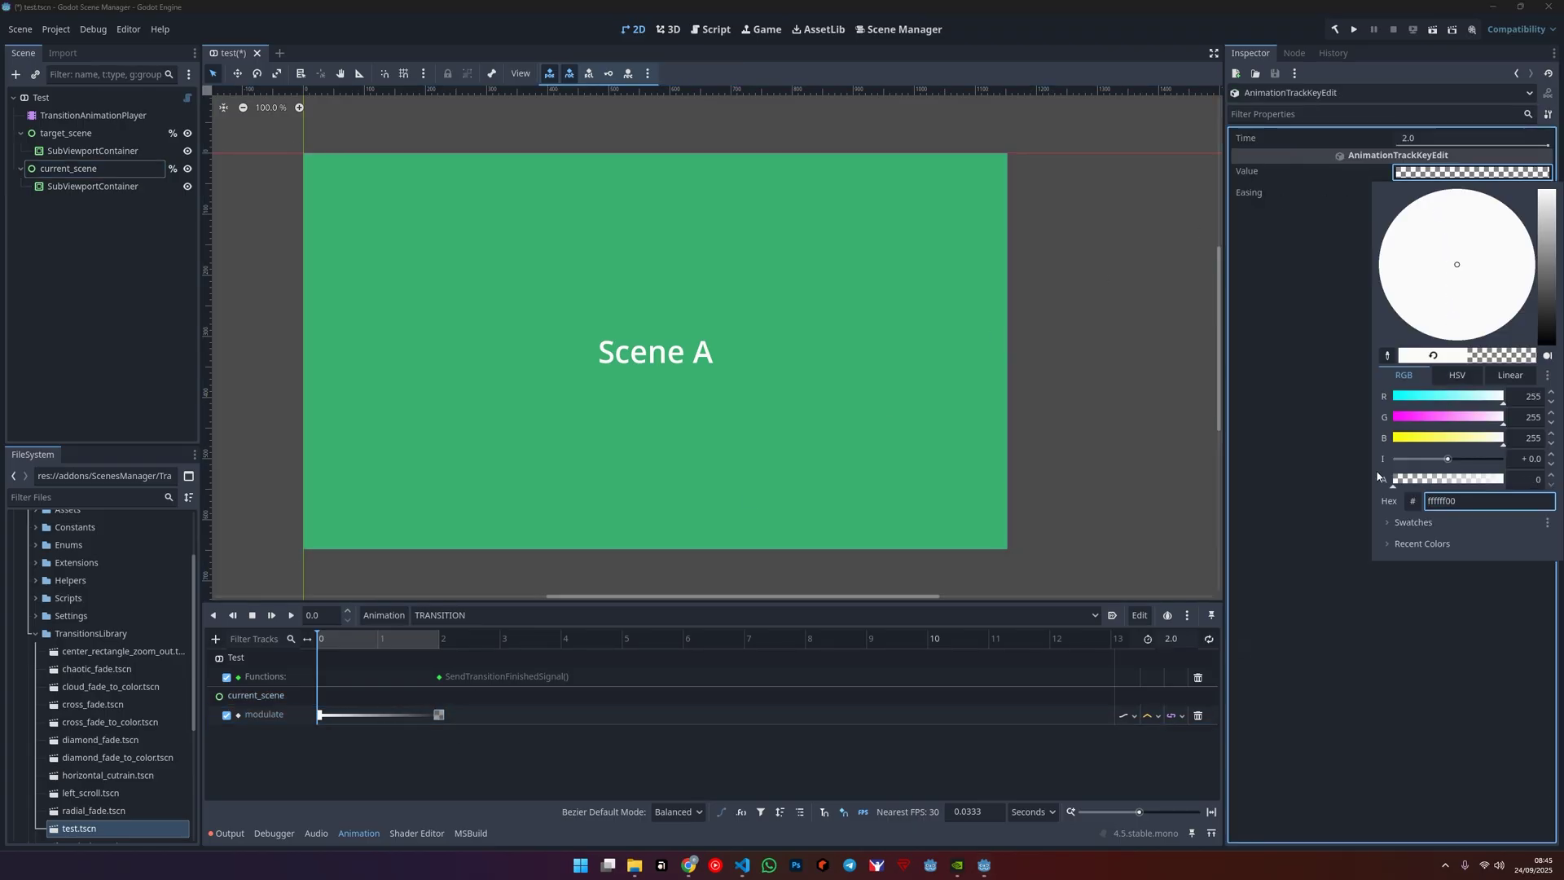
left_click(1290, 406)
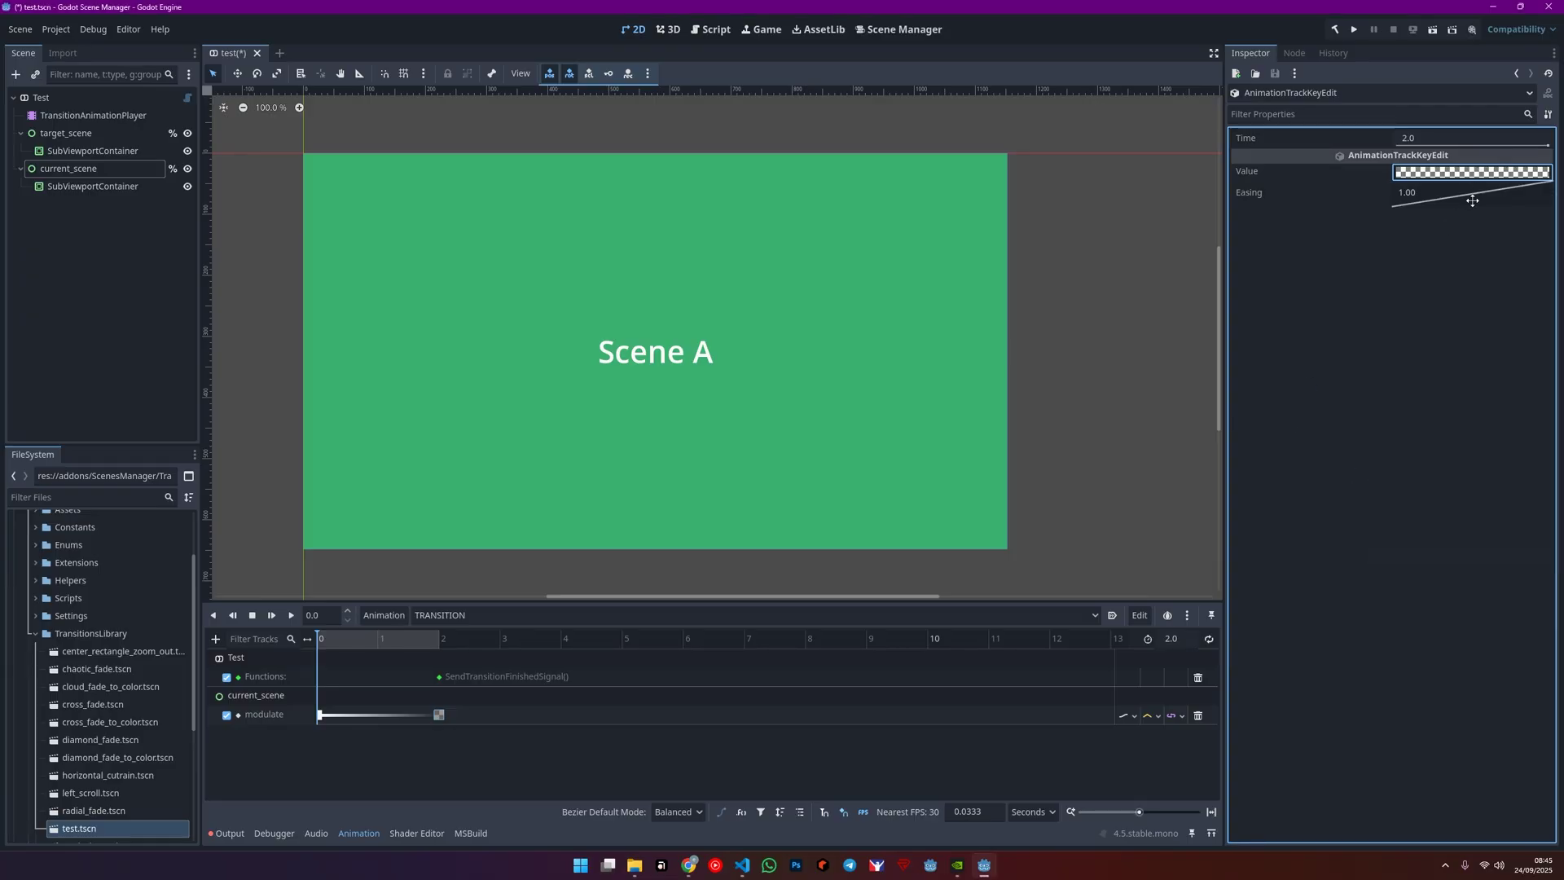
left_click_drag(1472, 201, 1479, 206)
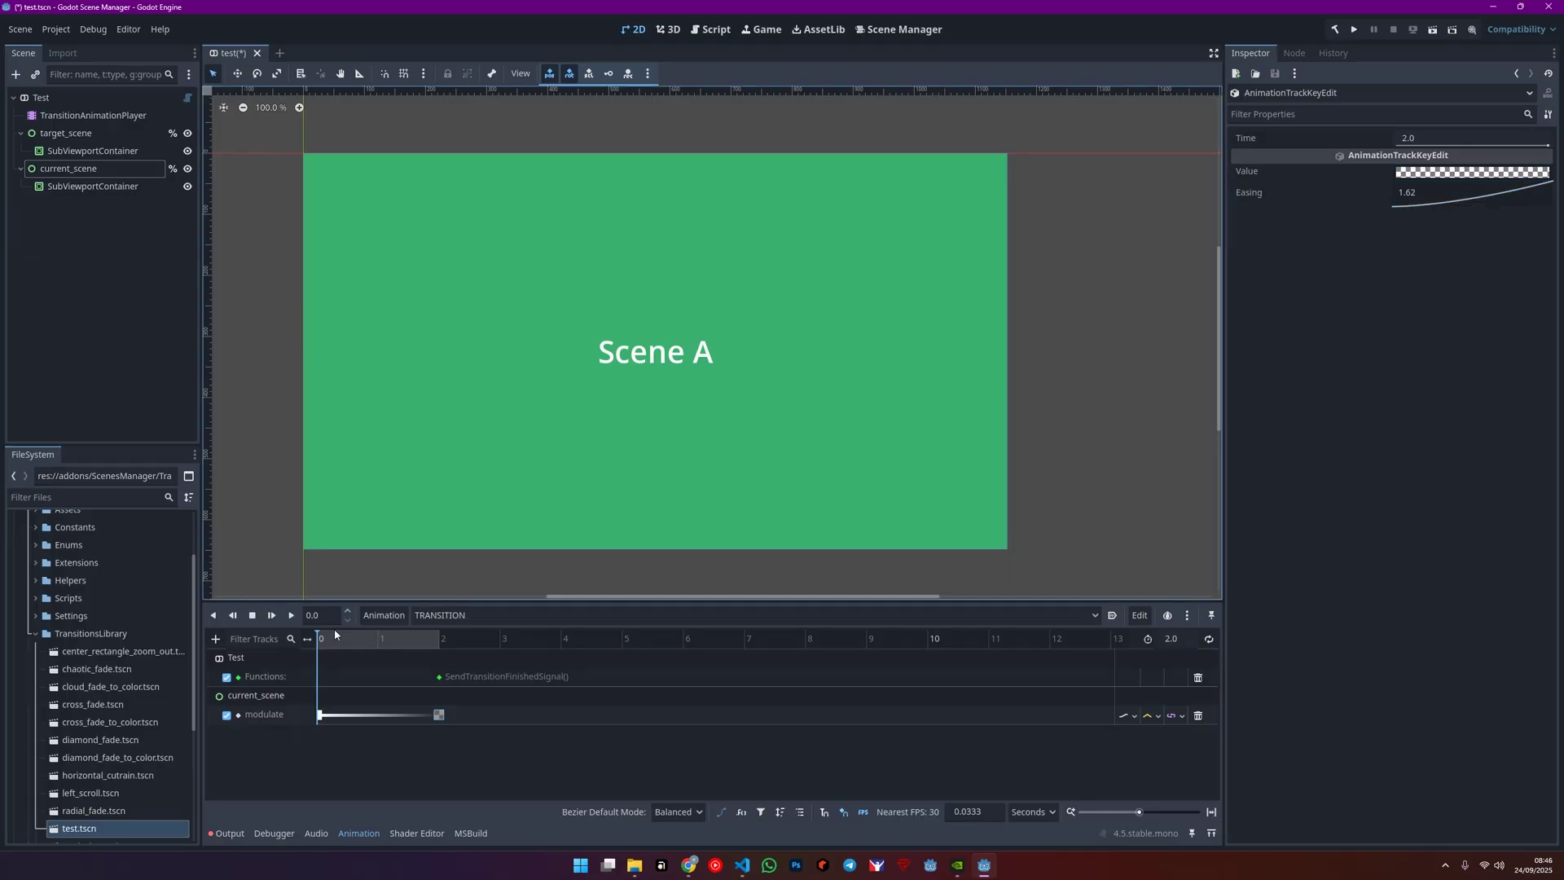
Preview the fade from Scene A to Scene B, rewind to the start, and save test.tscn
left_click(292, 615)
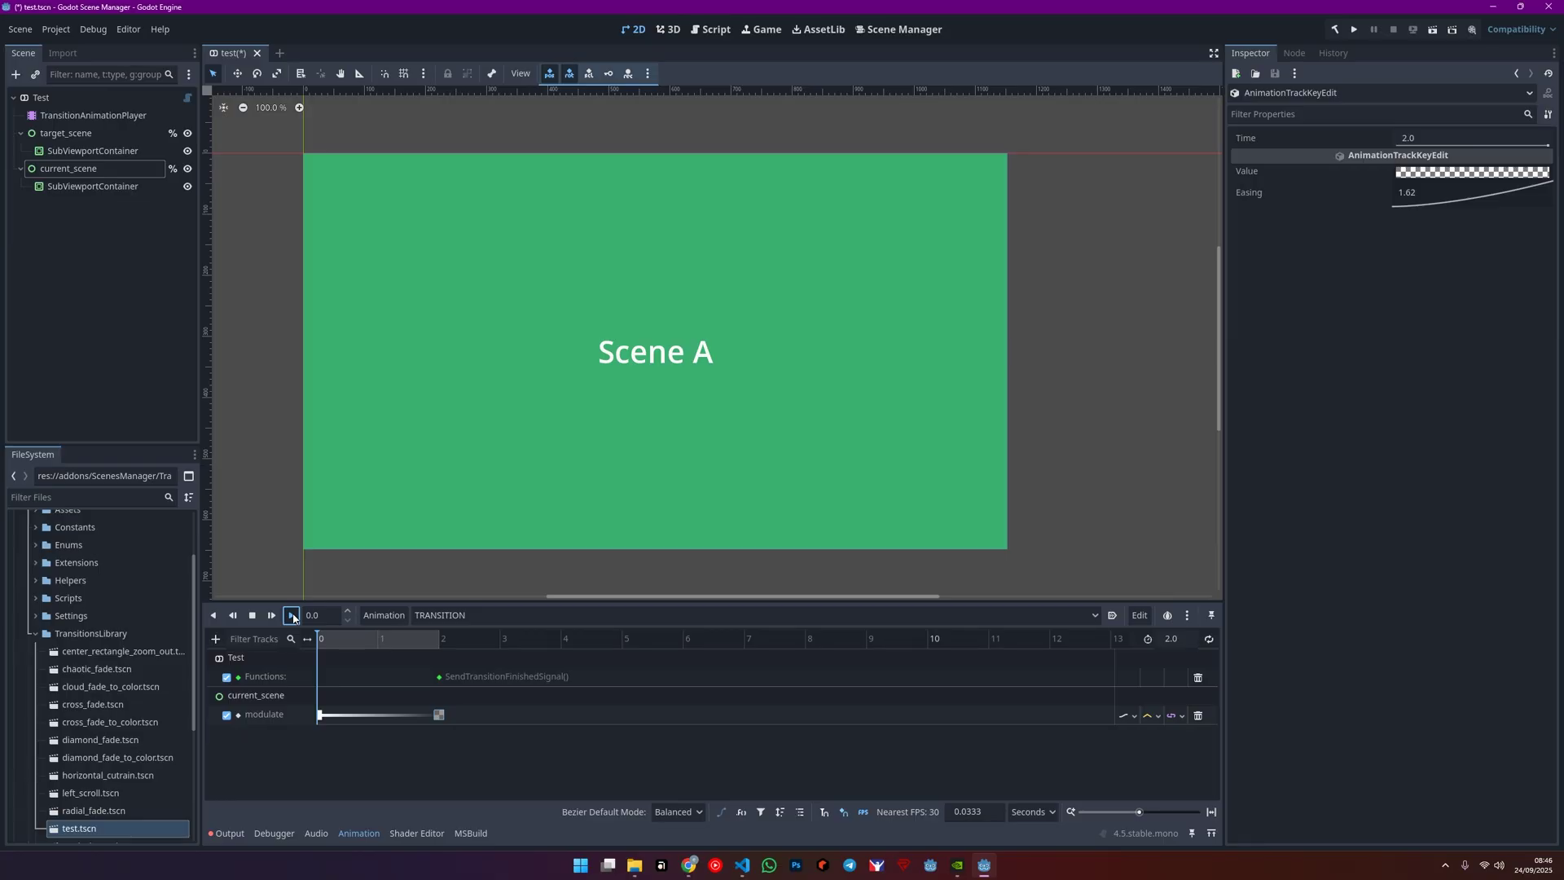
left_click(291, 616)
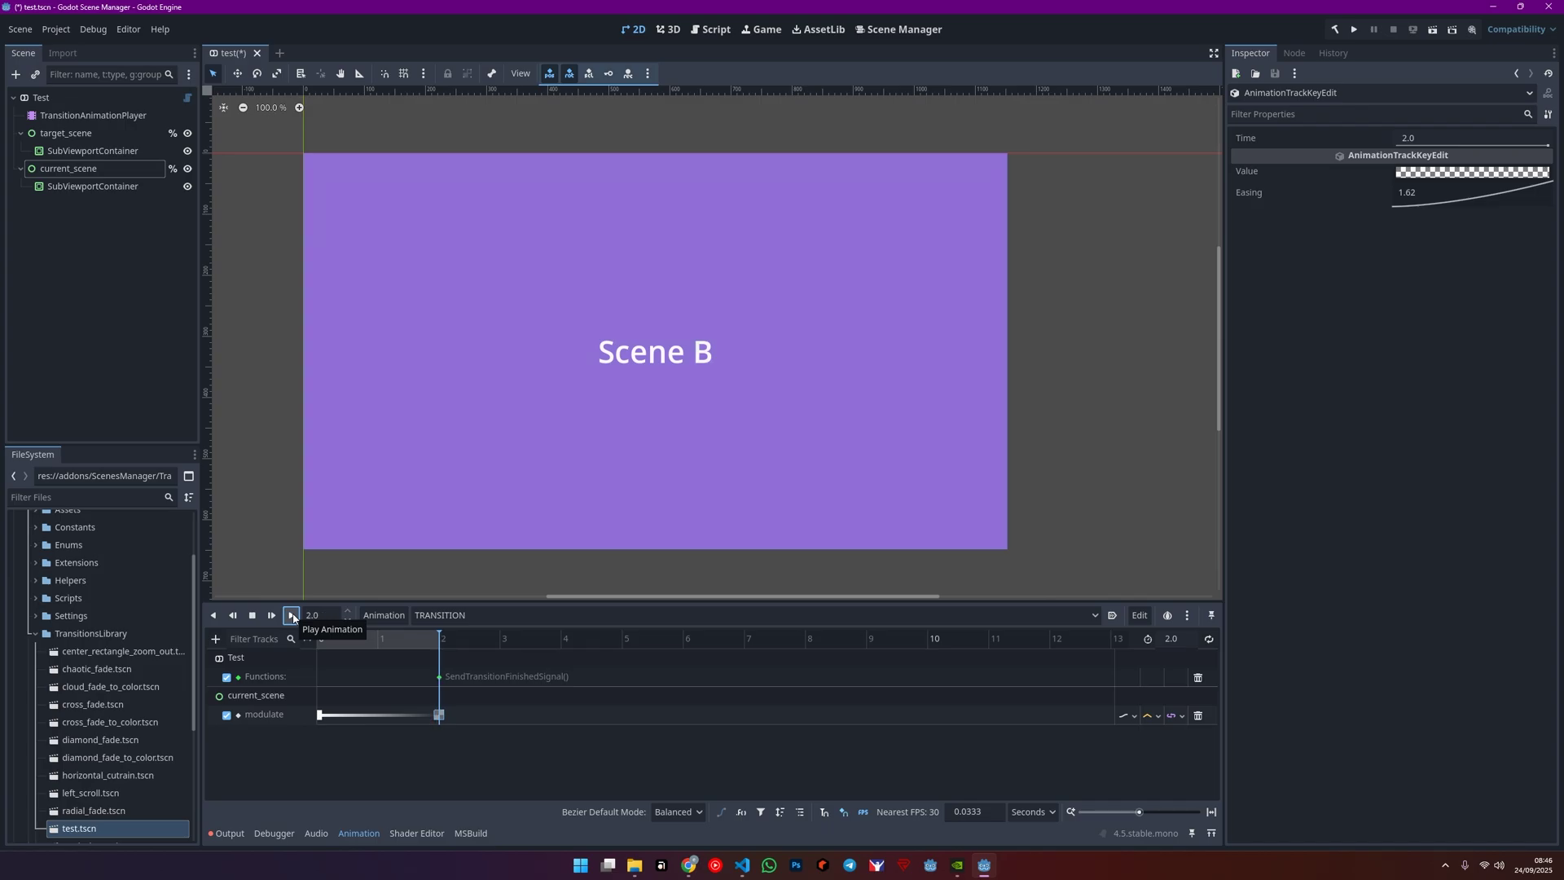
key("space")
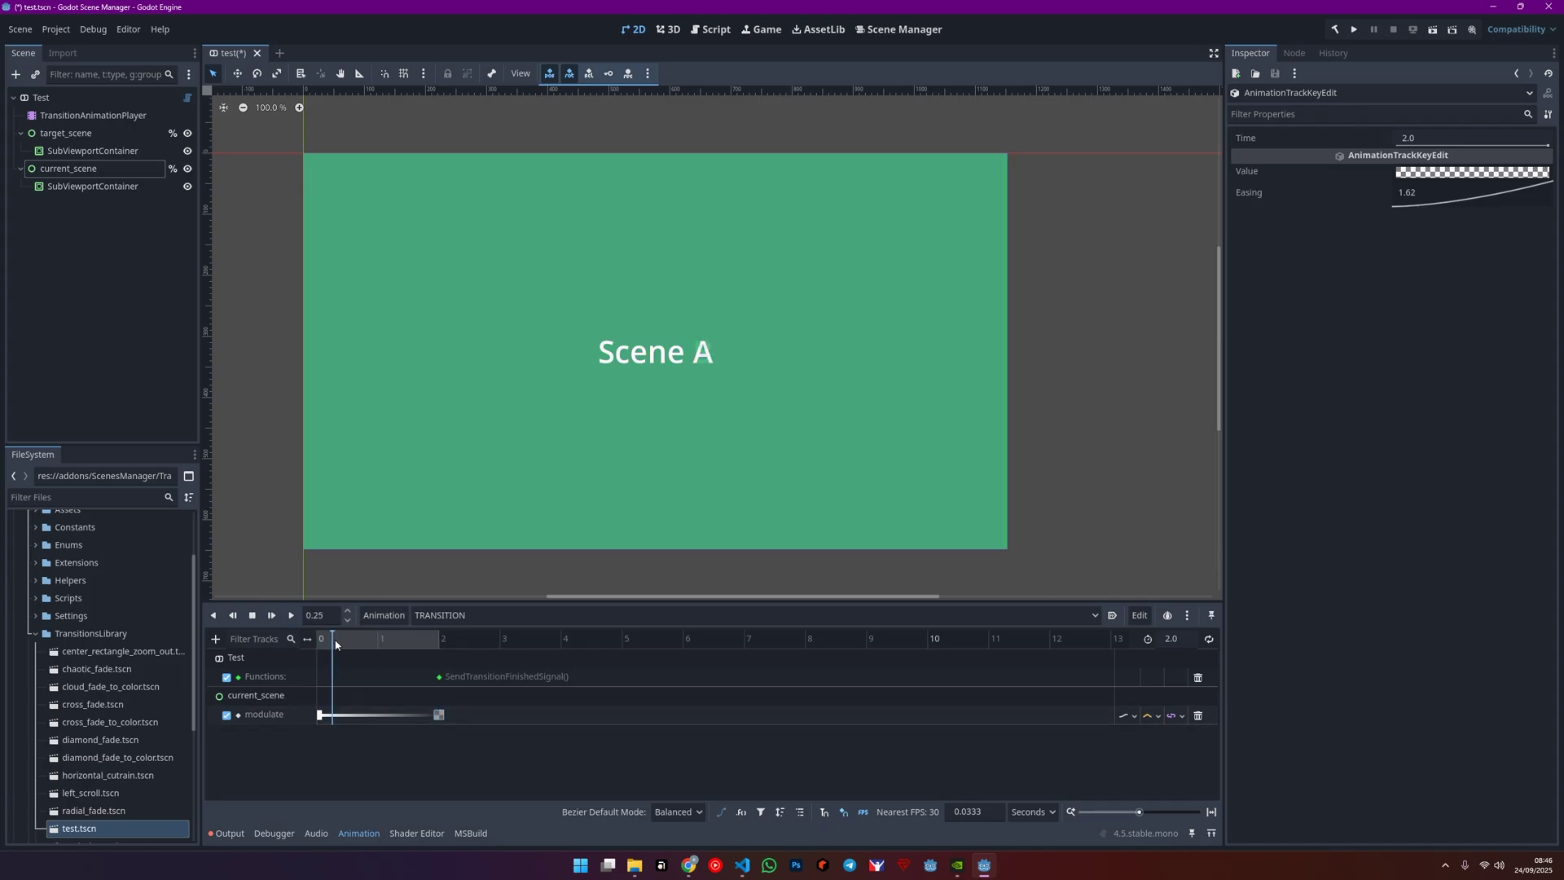
left_click(481, 639)
key("space")
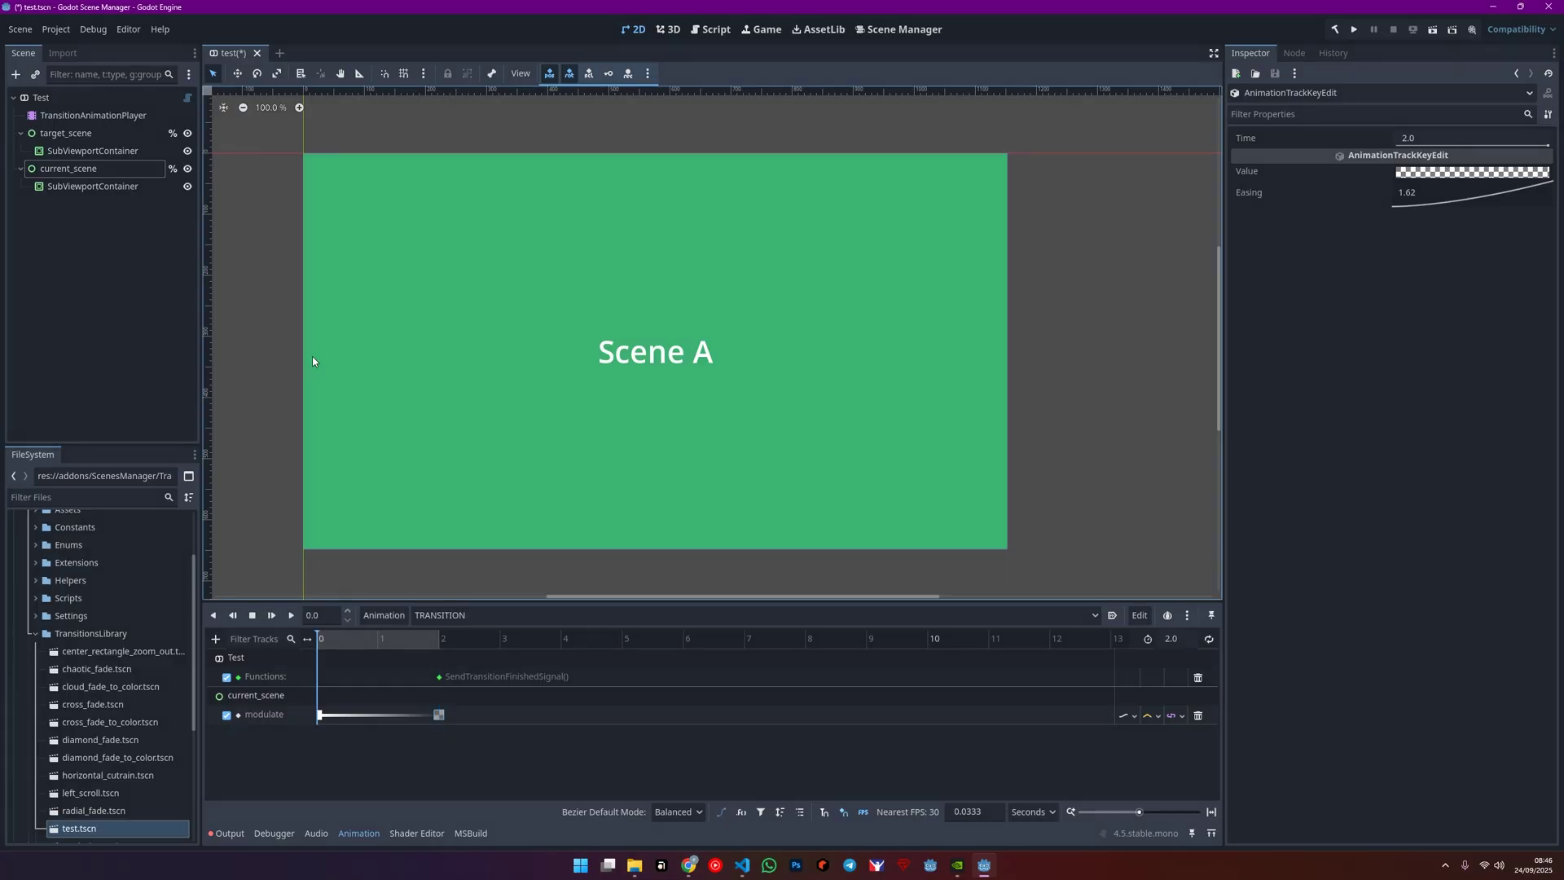
key("ctrl+s")
Close test.tscn and add two scene nodes to the Scene Manager graph
left_click(248, 53)
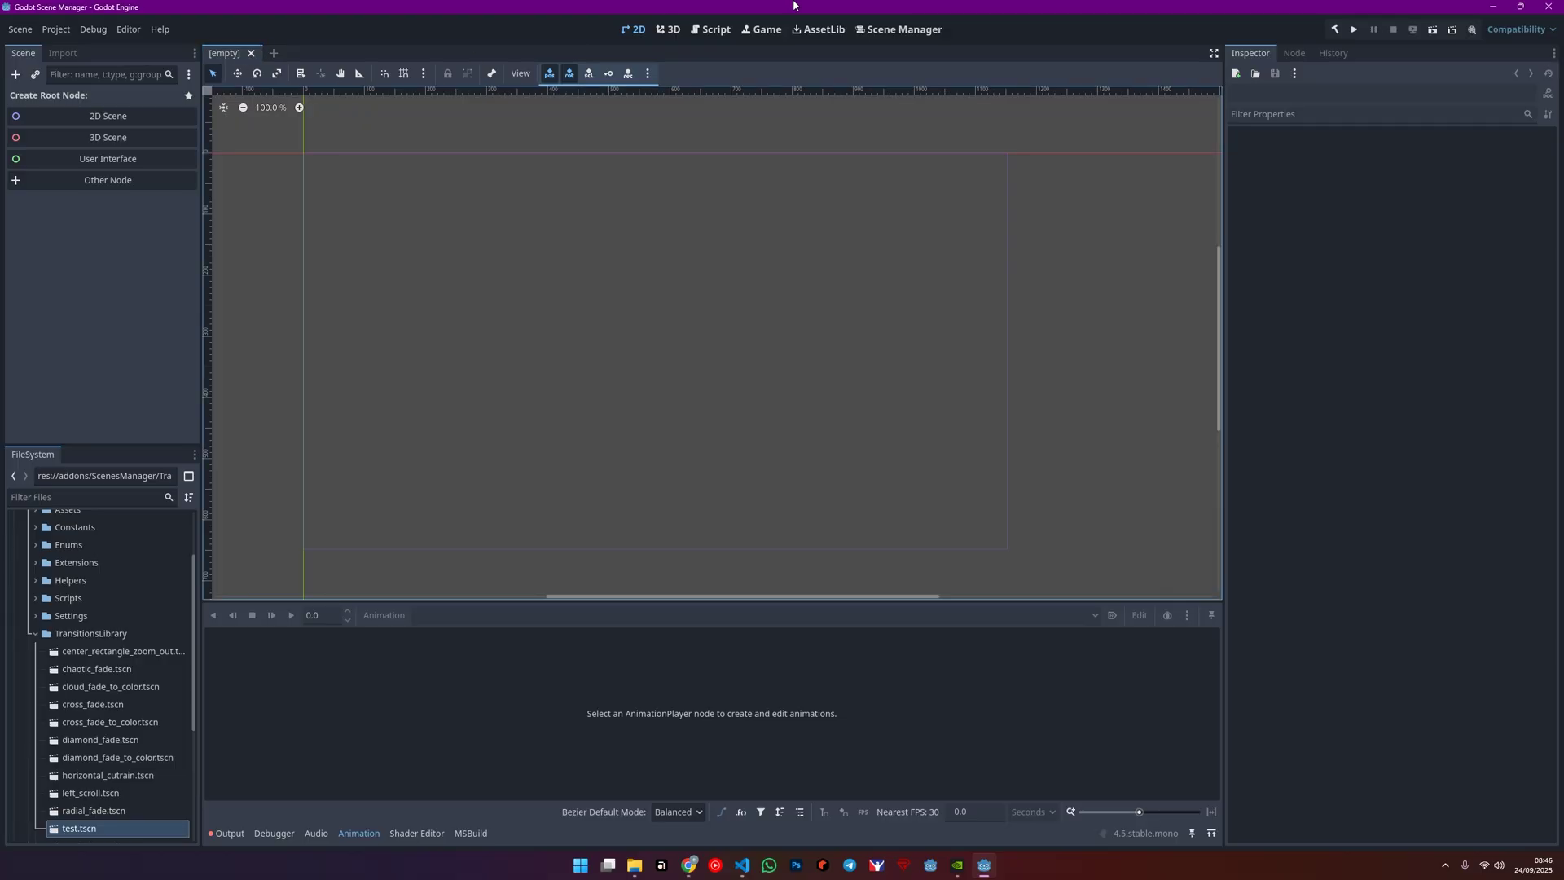
left_click(900, 30)
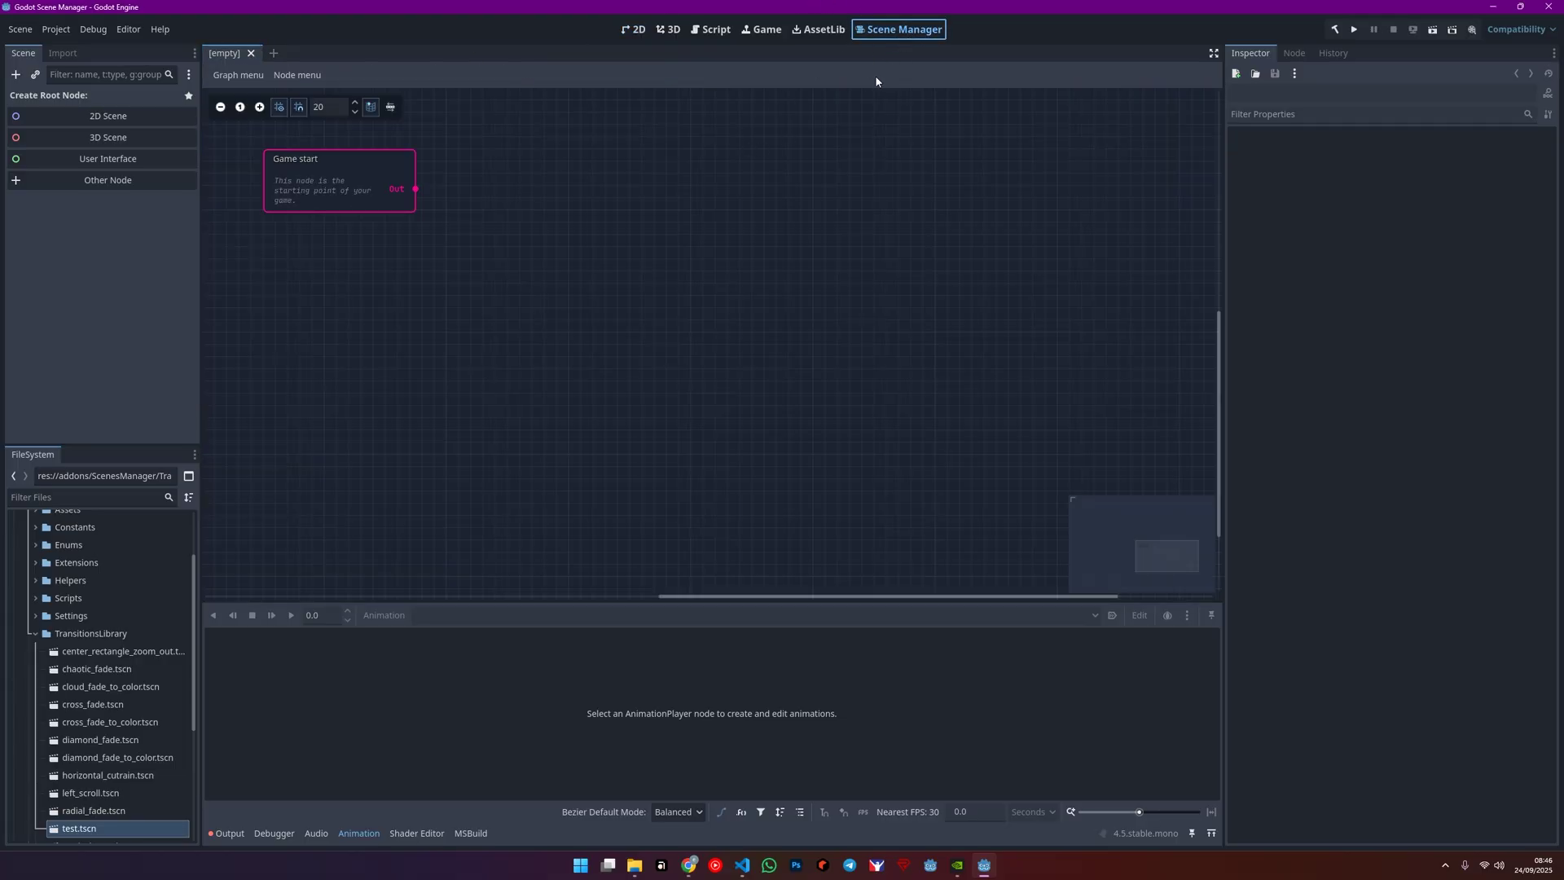
left_click(298, 75)
mouse_move(330, 94)
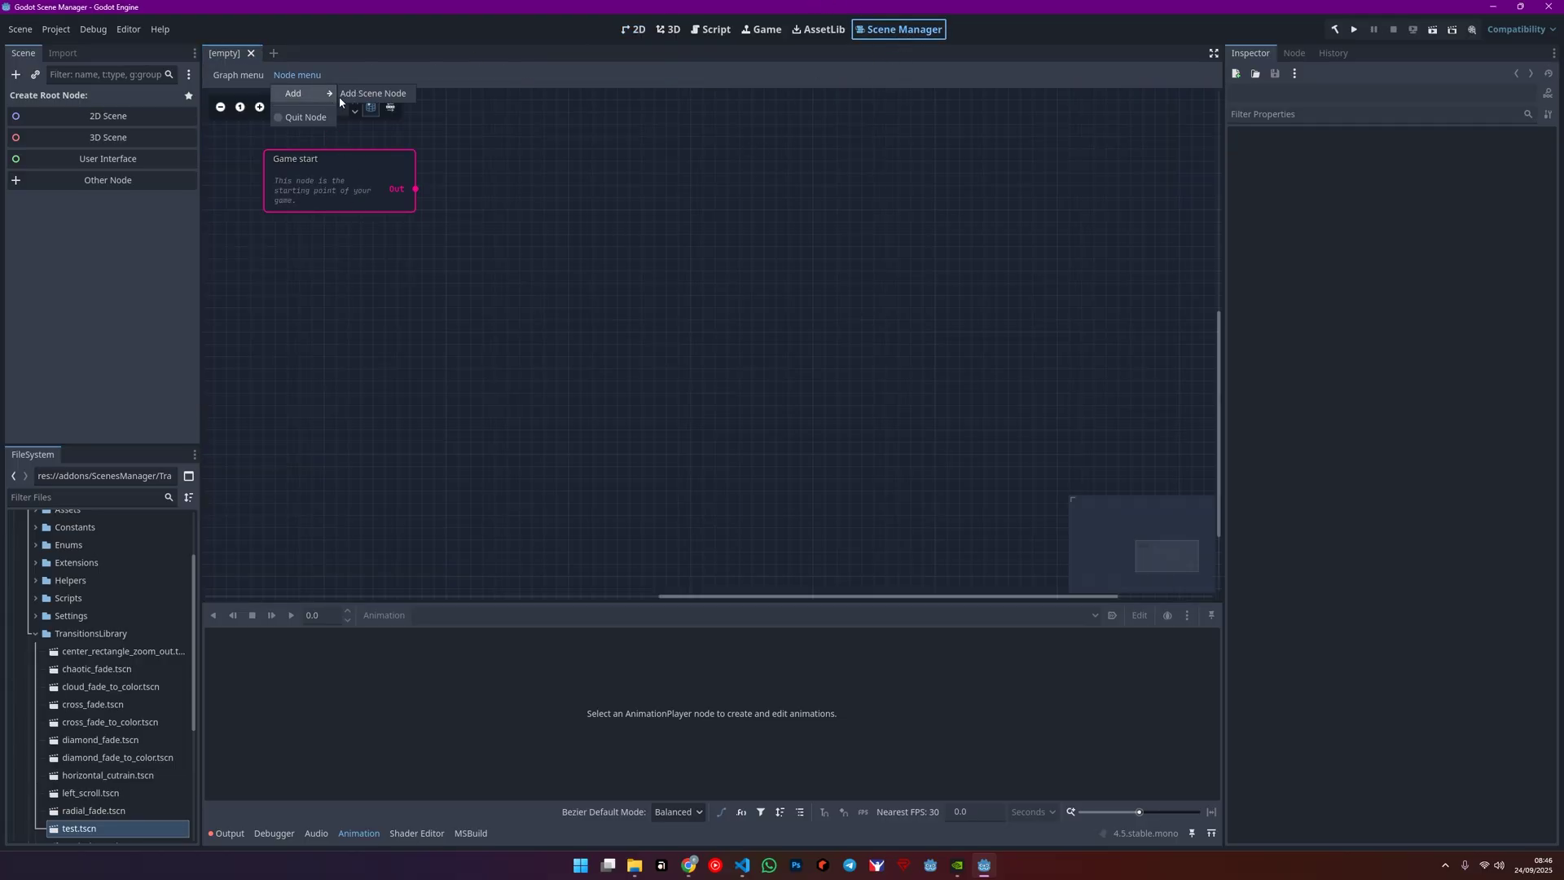
left_click(391, 96)
left_click(302, 75)
left_click(391, 95)
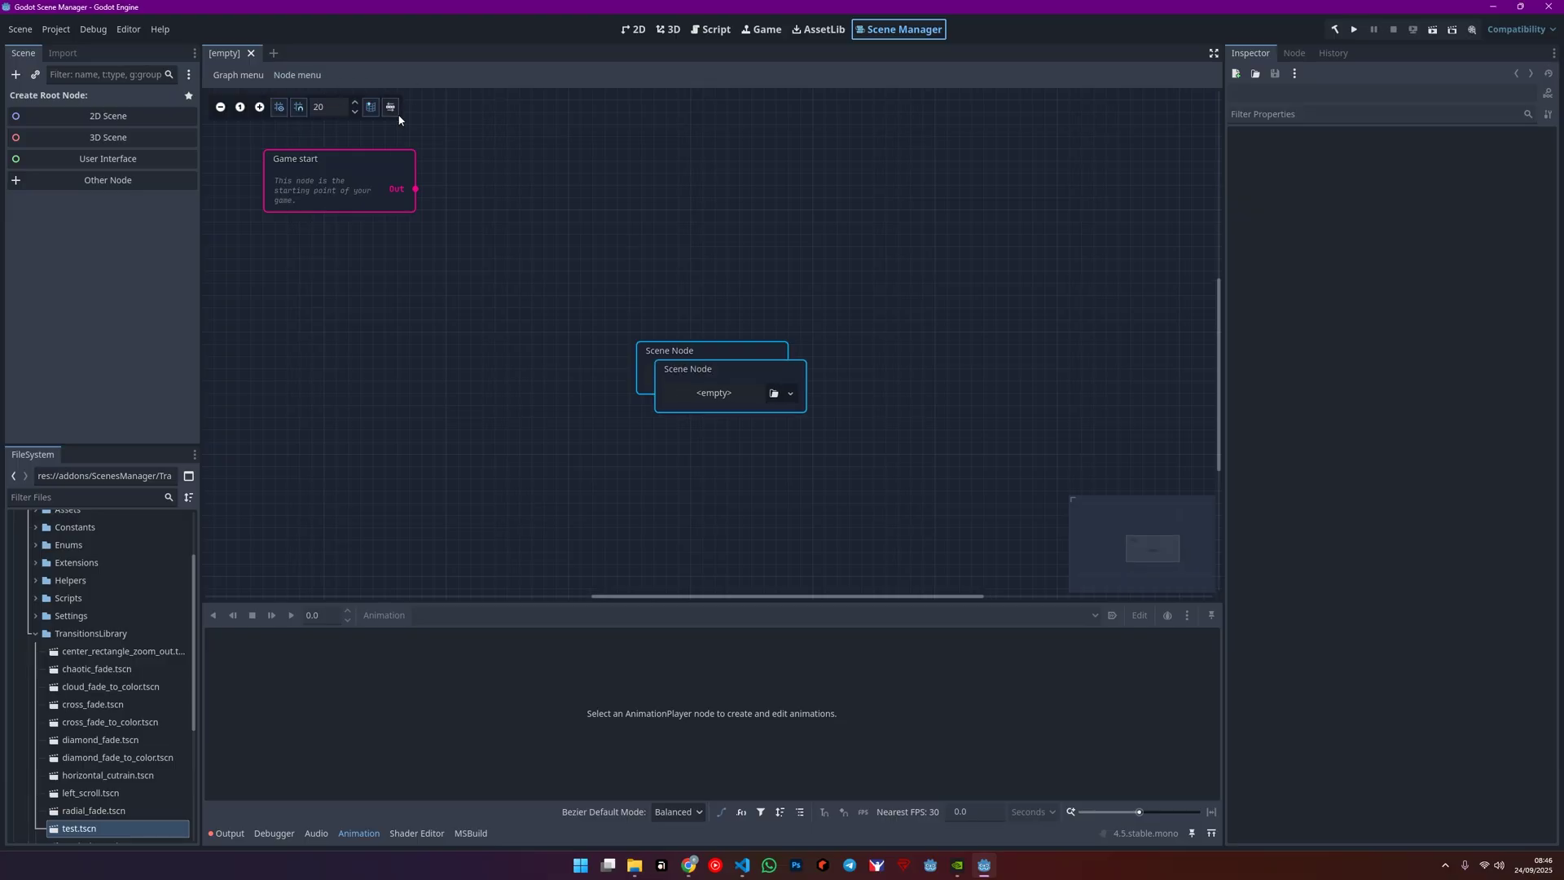
left_click_drag(729, 357, 668, 275)
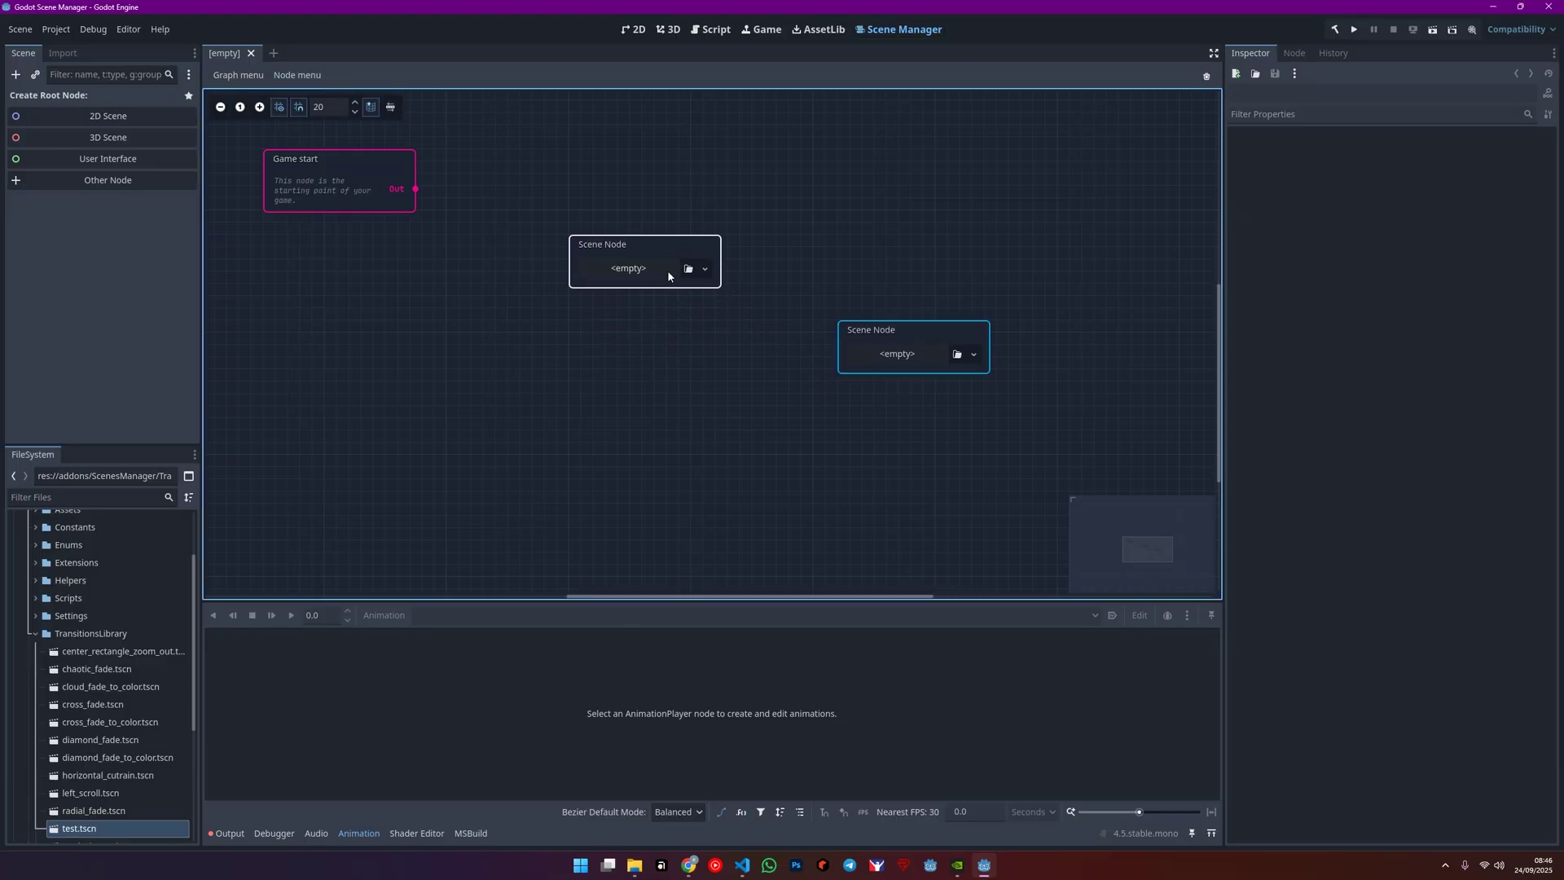
Load the Start Screen scene into the first node and GameOver.tscn into the second
left_click(670, 276)
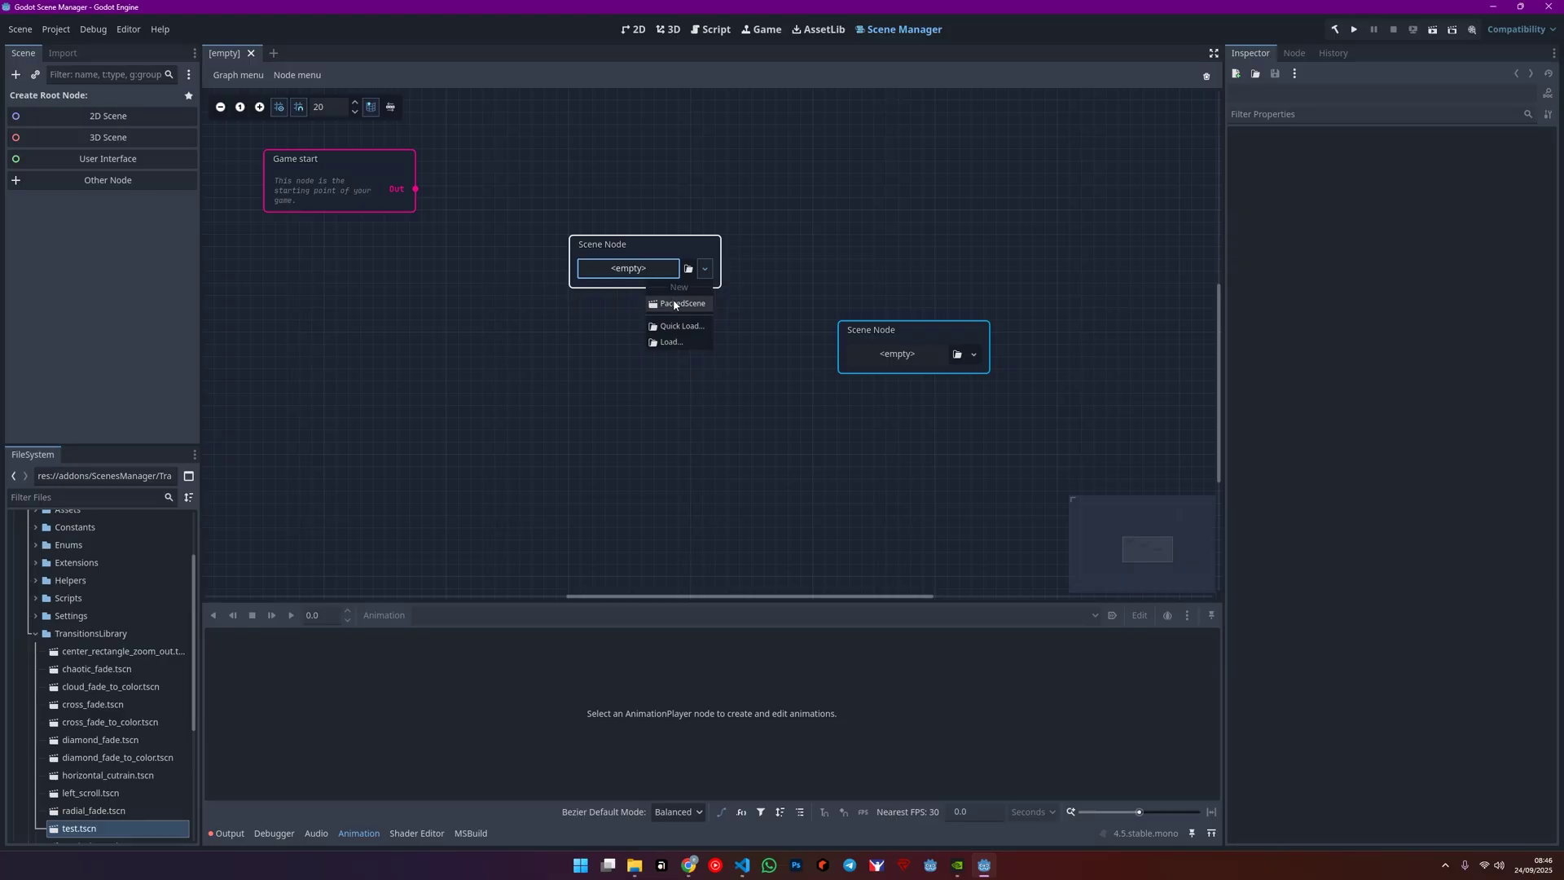
left_click(678, 325)
double_click(624, 366)
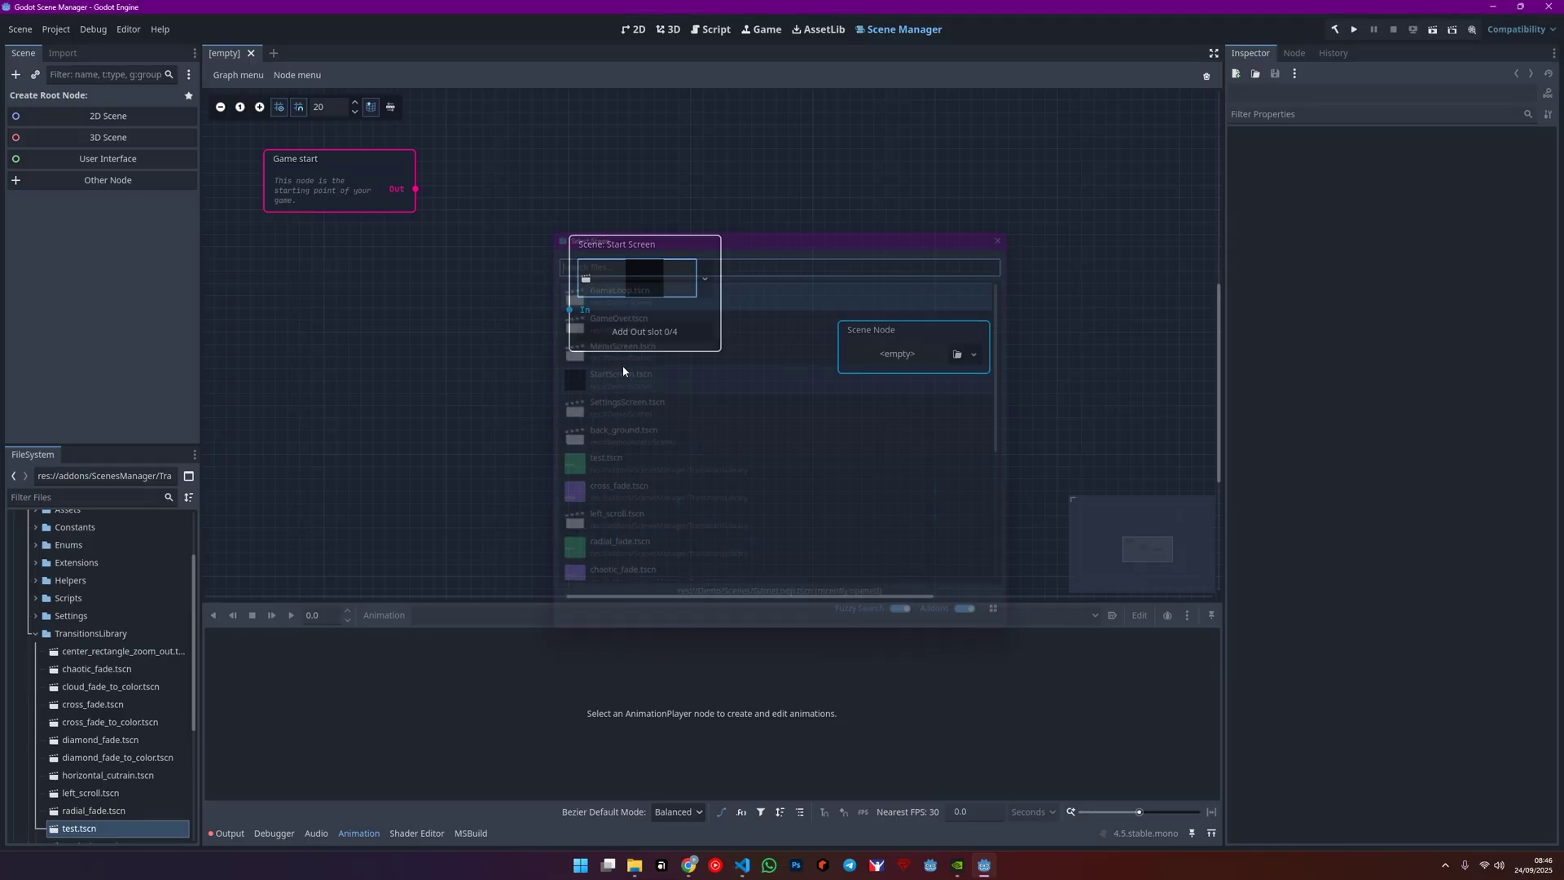
left_click_drag(654, 250, 629, 214)
left_click(855, 353)
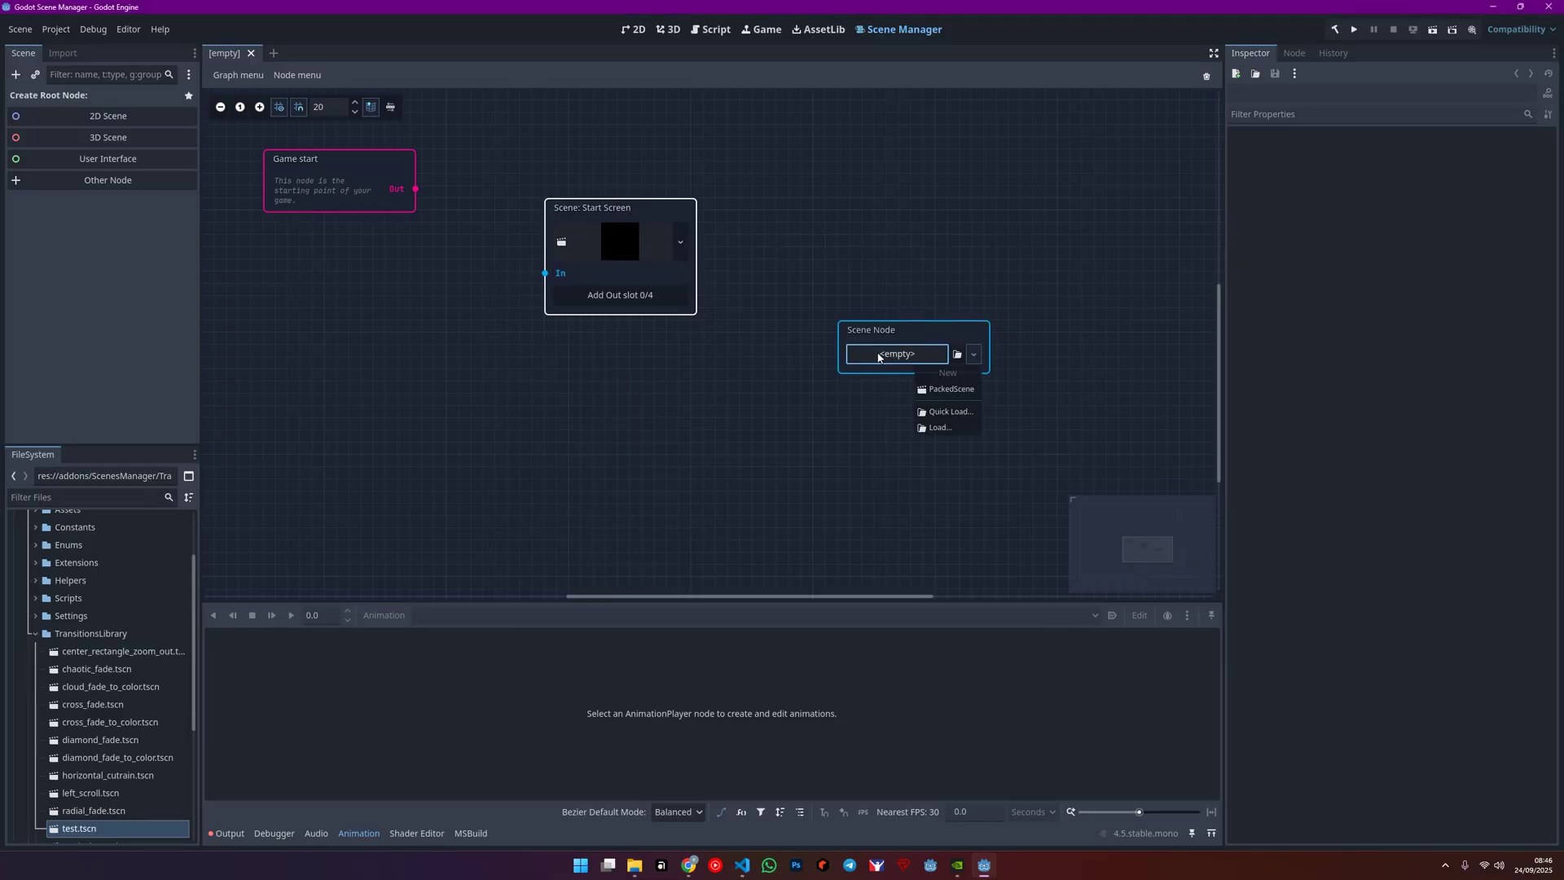
left_click(933, 391)
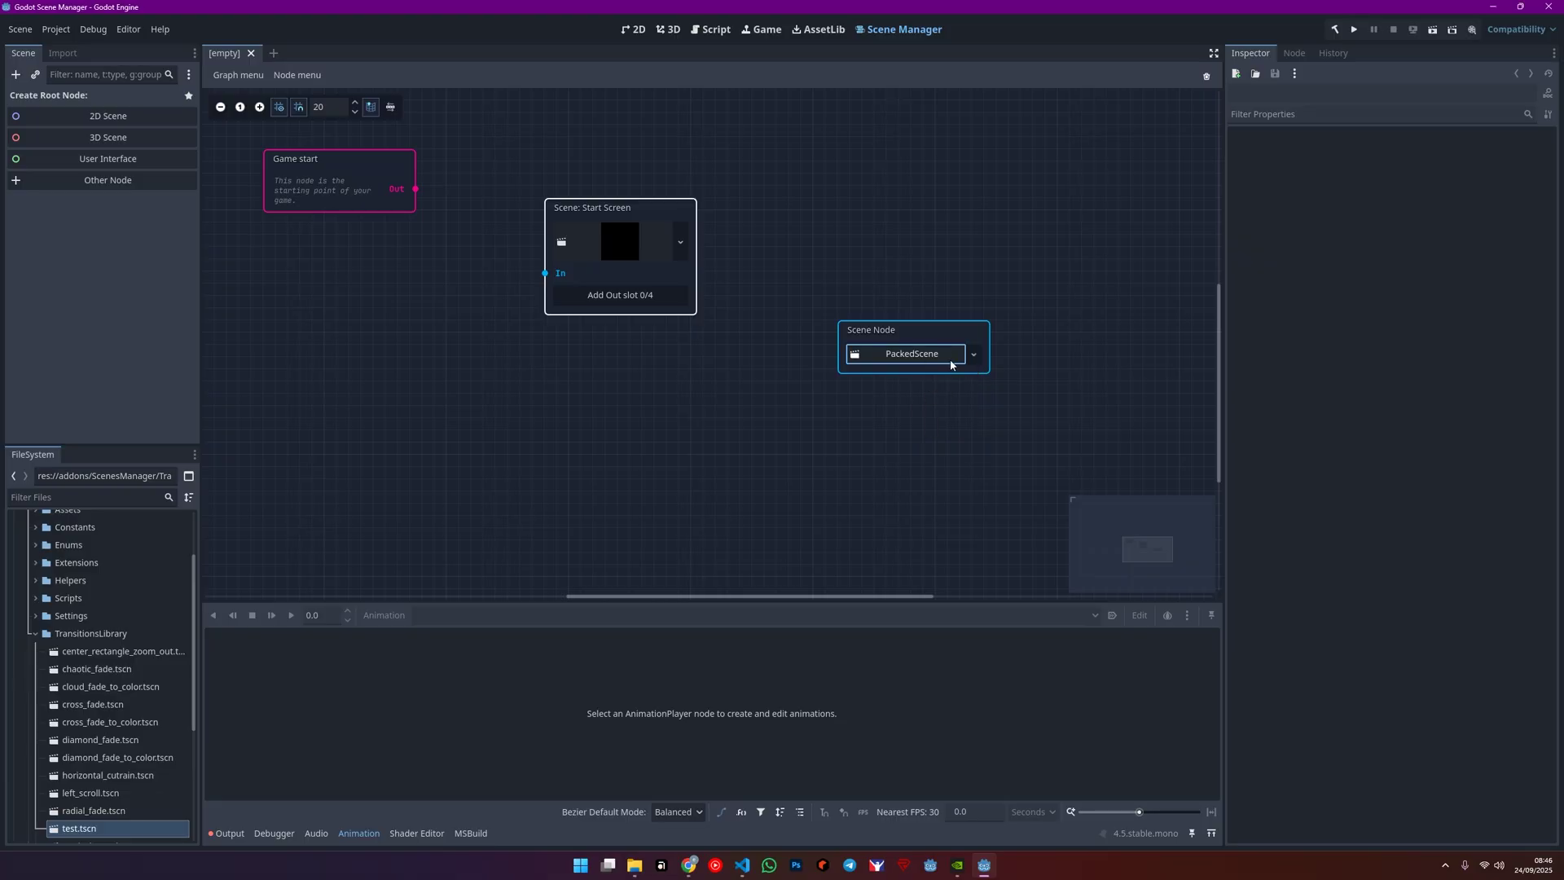
left_click(968, 356)
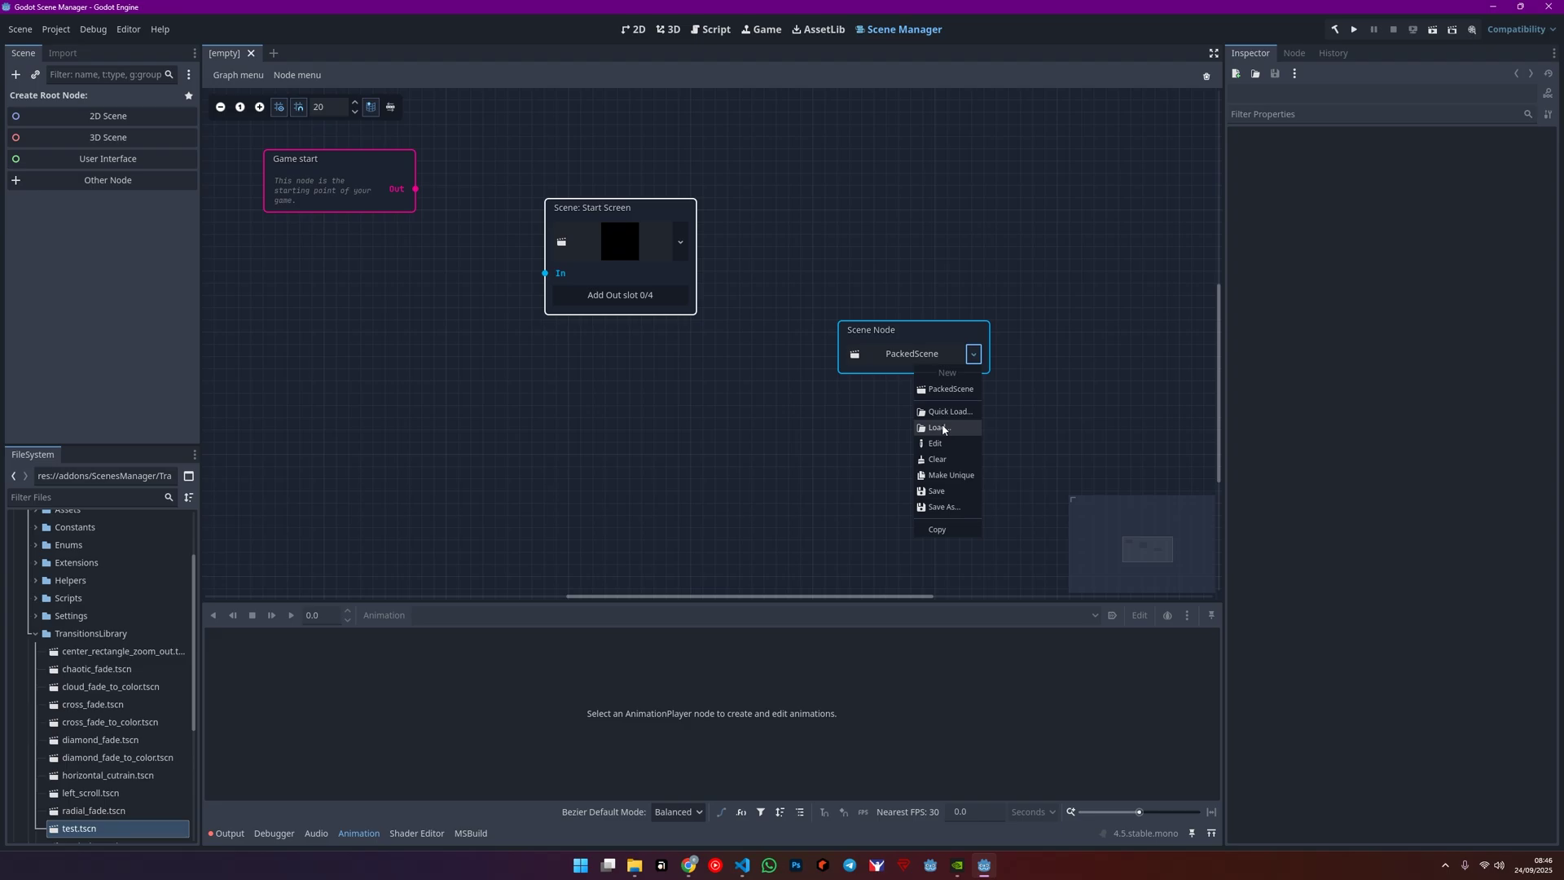
left_click(945, 411)
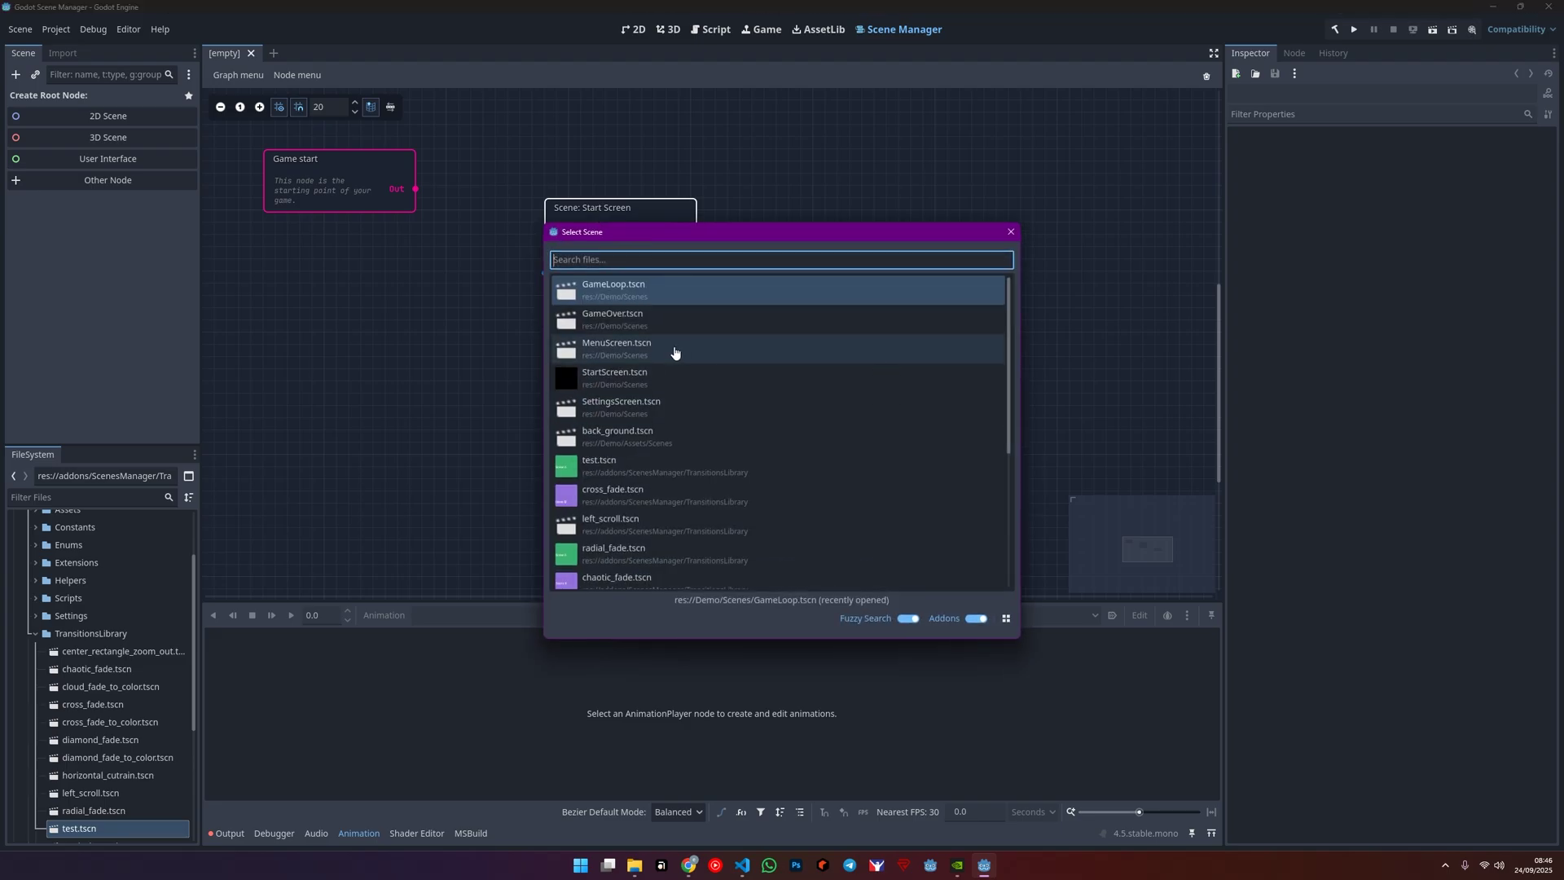
left_click(647, 321)
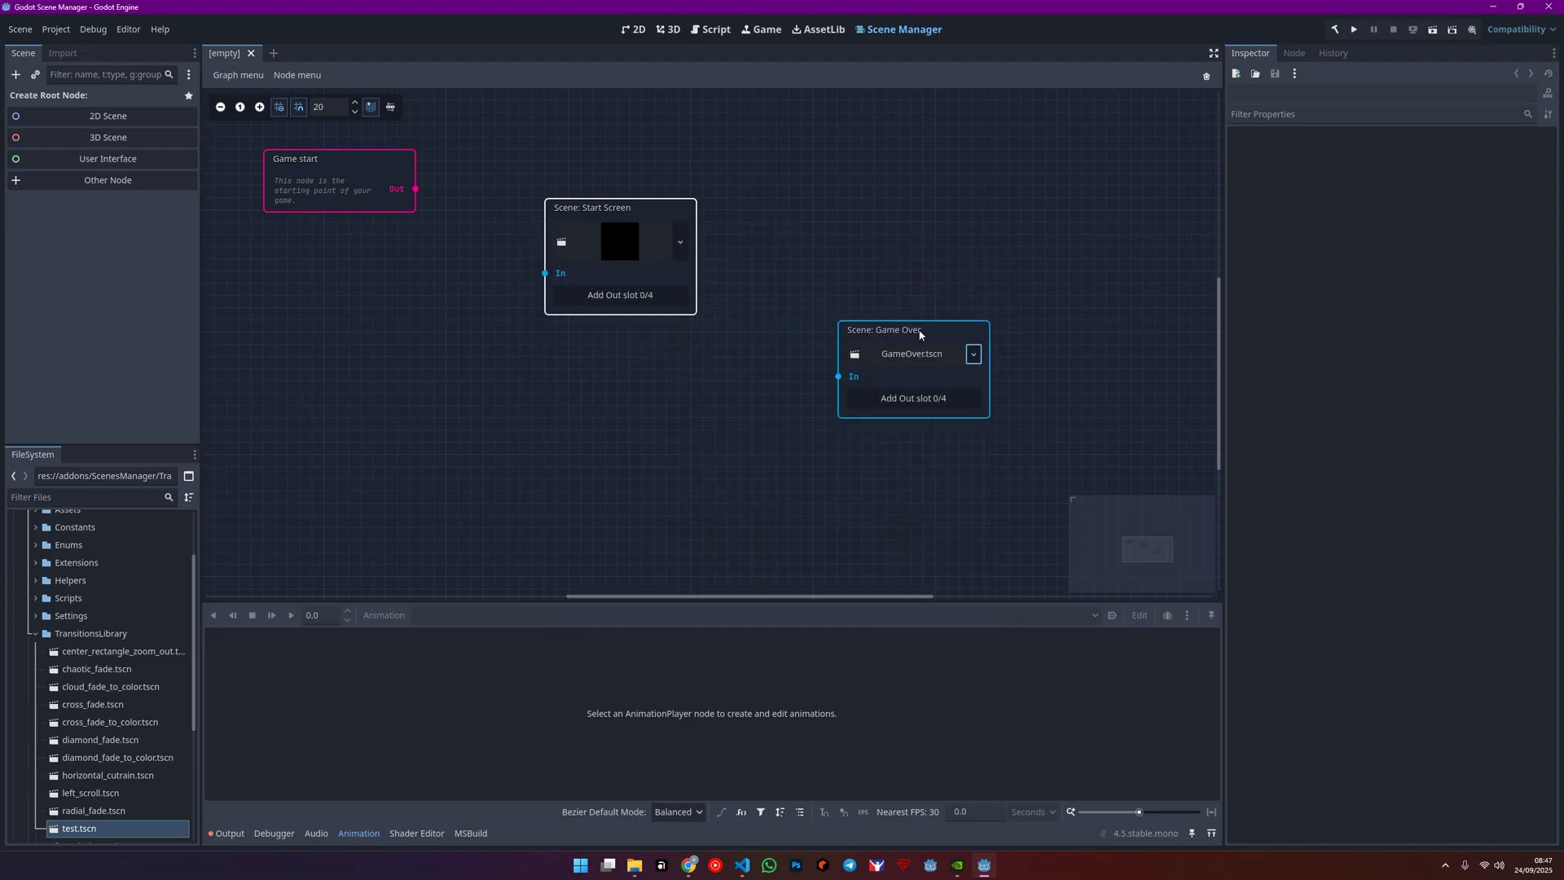
Add a GoToGameMenu out slot to the Start Screen node
left_click_drag(920, 335, 932, 237)
left_click(620, 295)
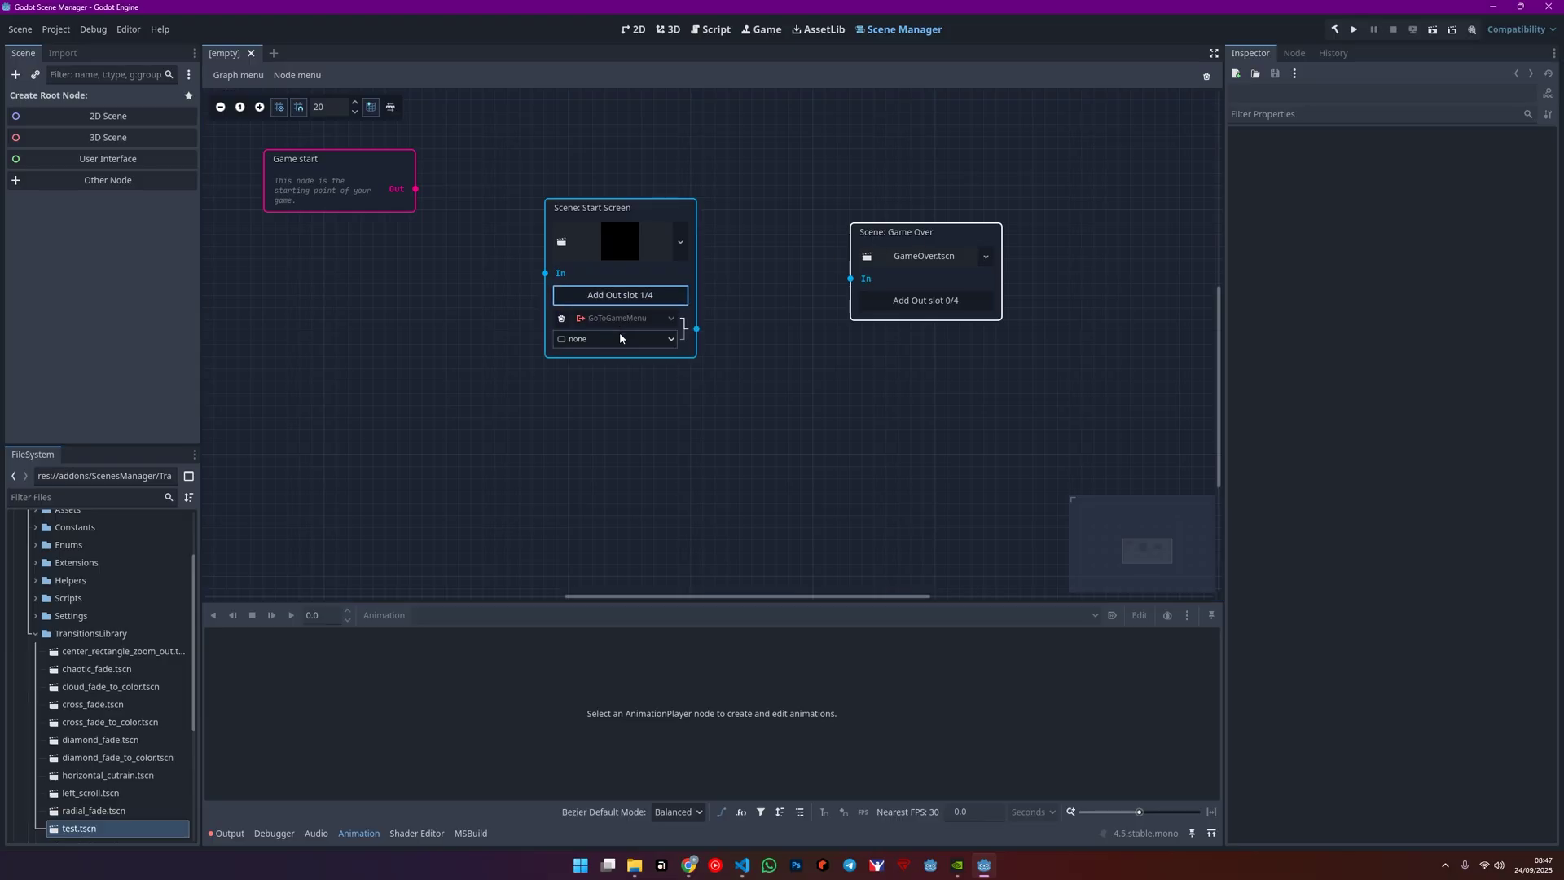
left_click(637, 319)
left_click(678, 341)
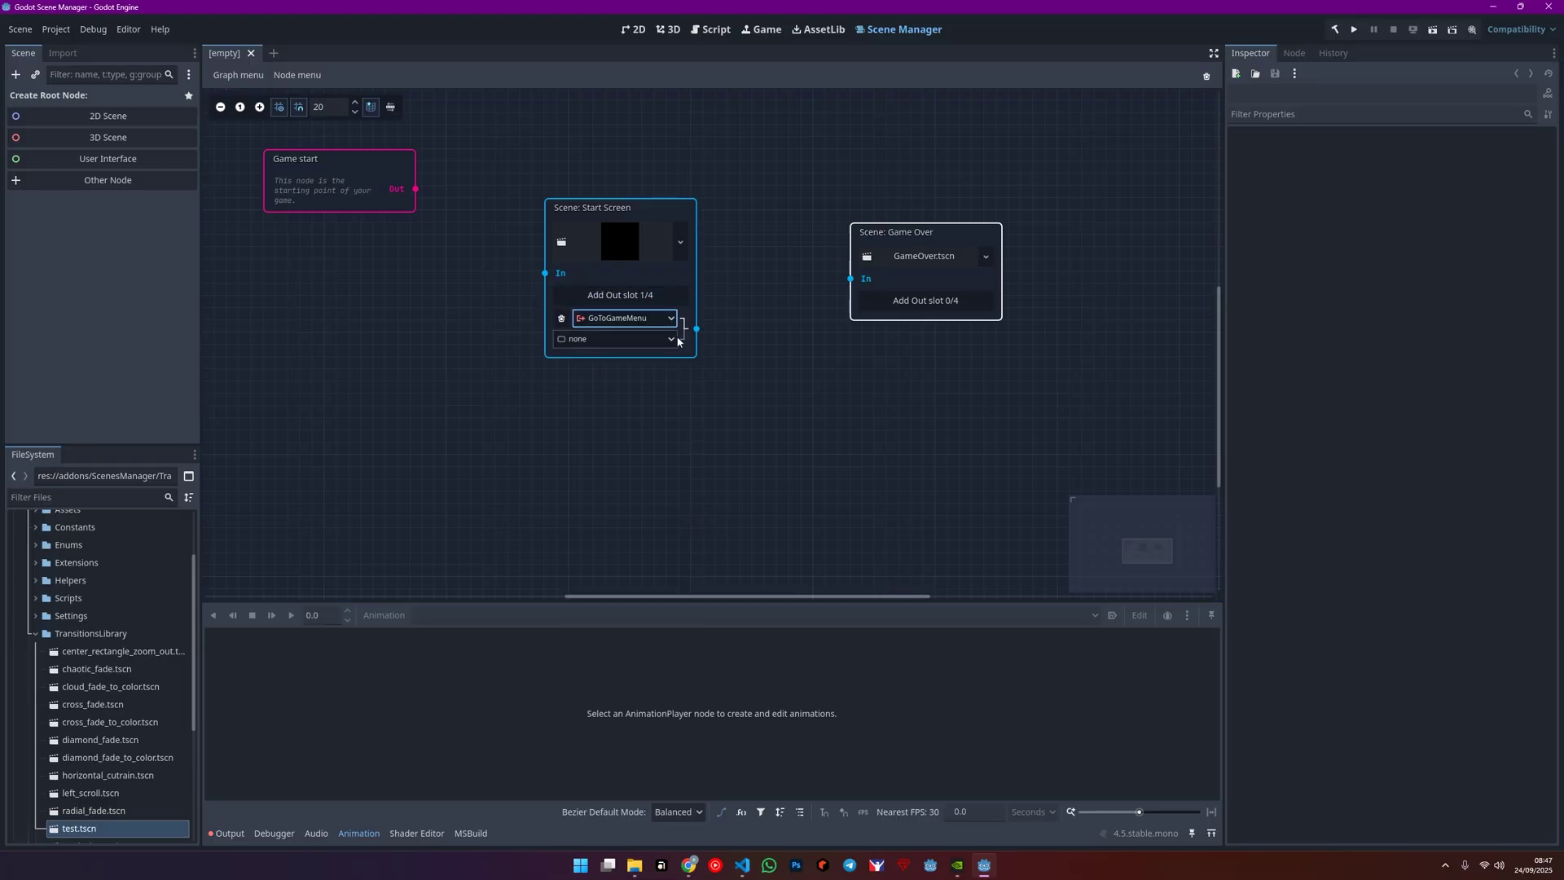
left_click(621, 319)
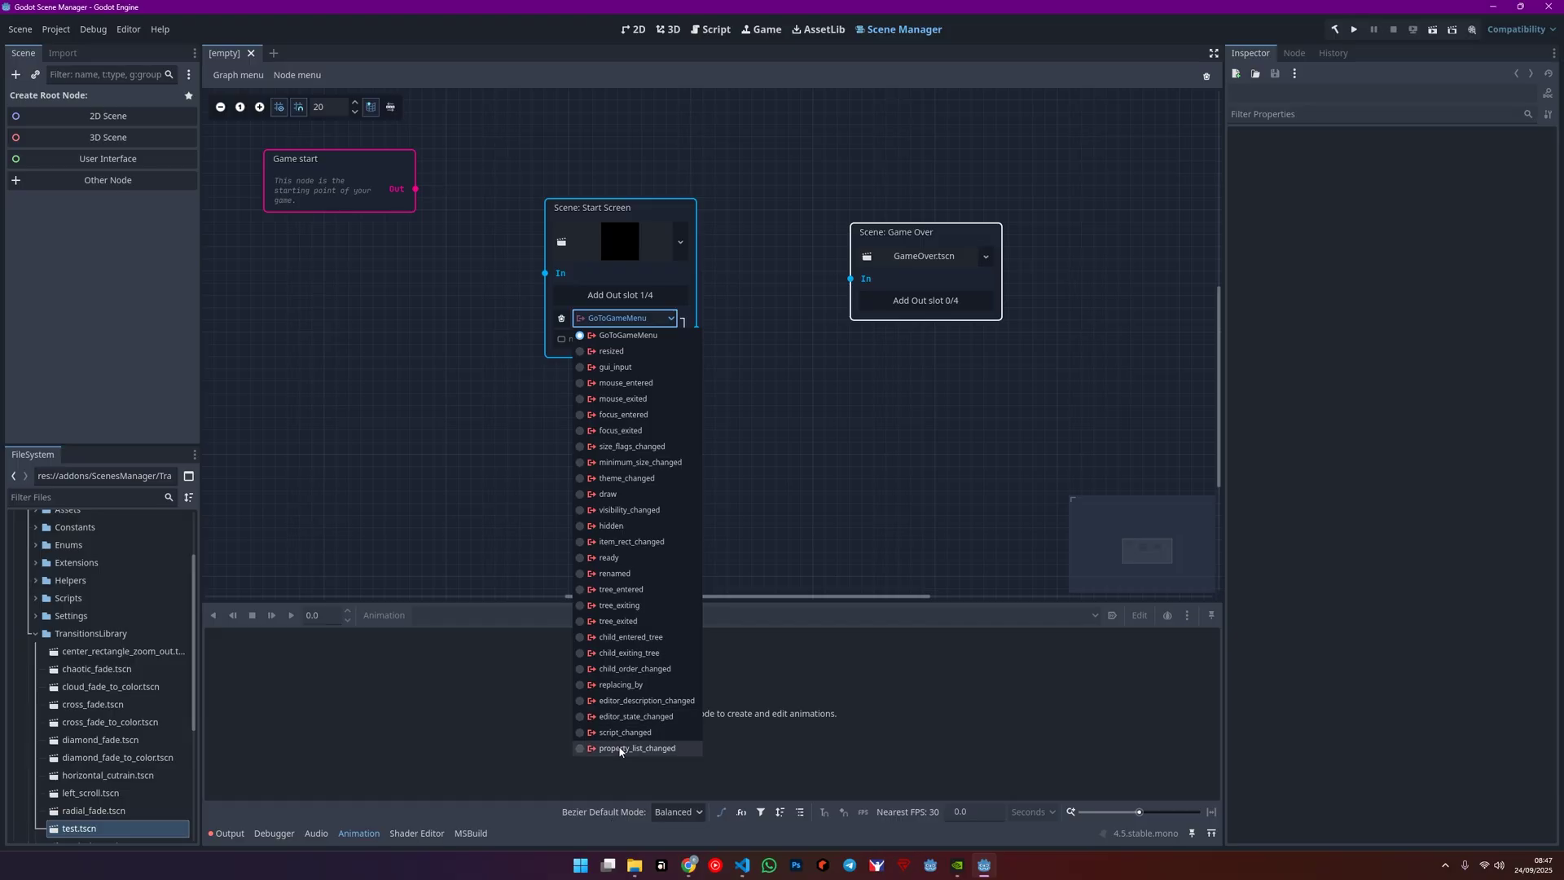
left_click(822, 387)
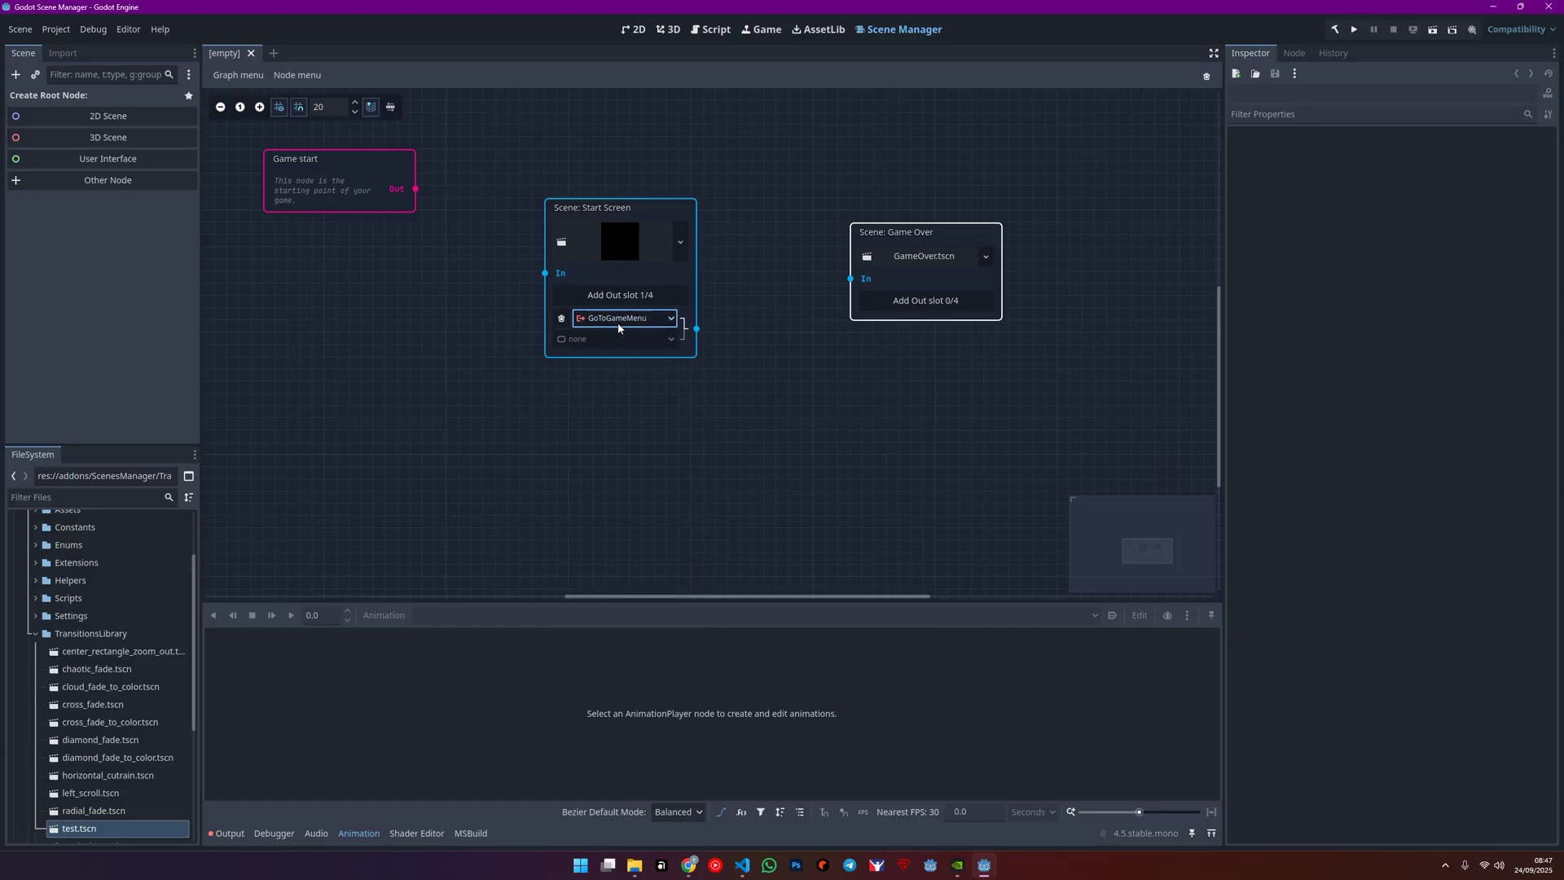
Wire Start Screen's slot to Game Over and Game start into Start Screen, using the Test transition
left_click_drag(696, 328, 850, 278)
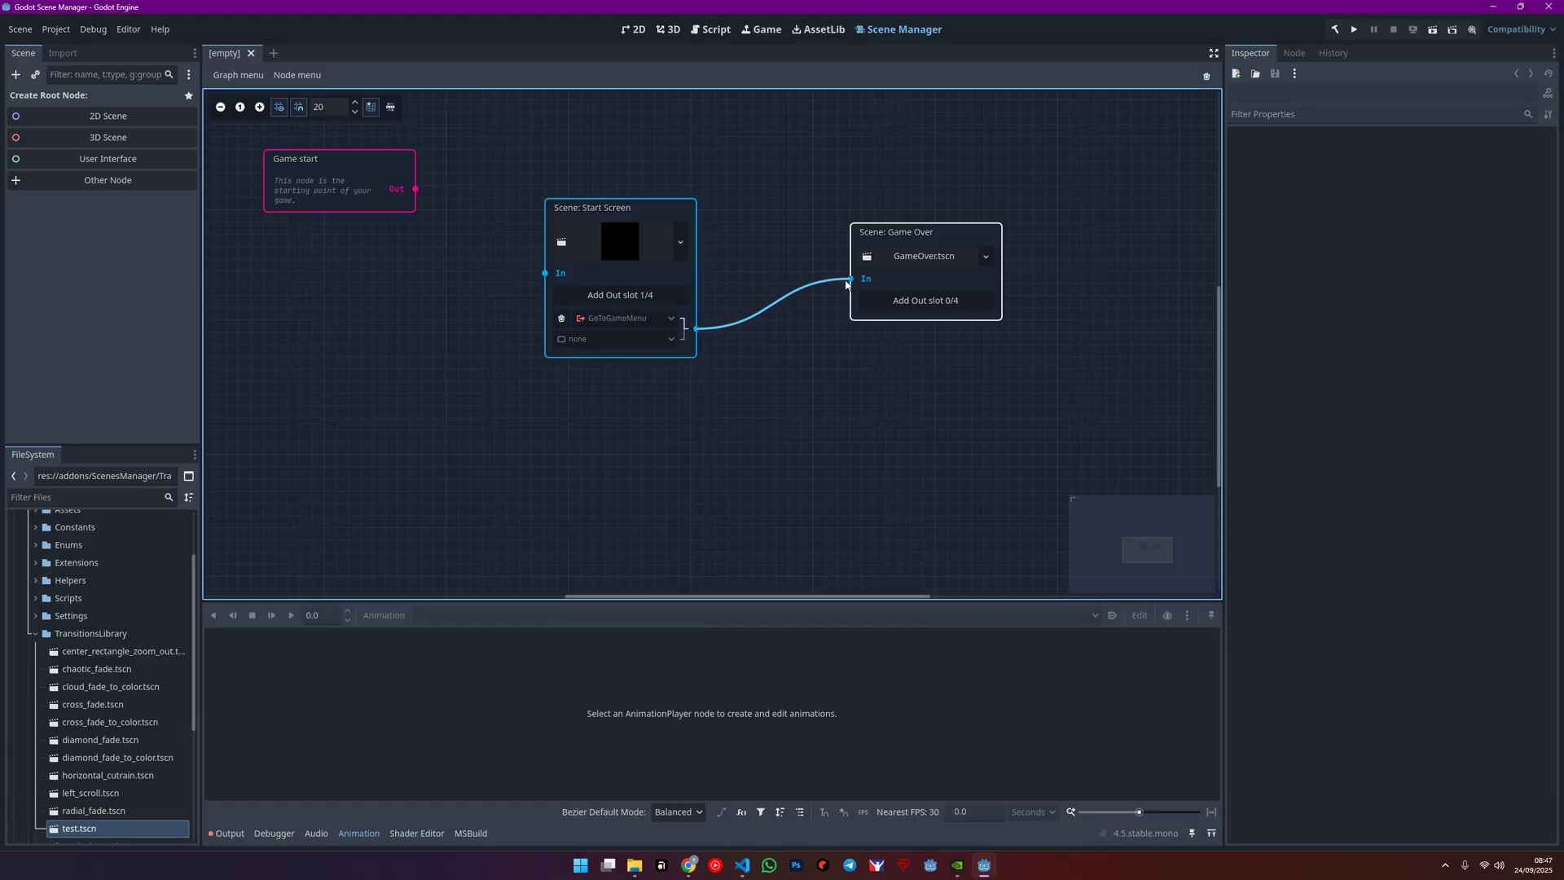
left_click_drag(416, 188, 545, 273)
left_click(603, 340)
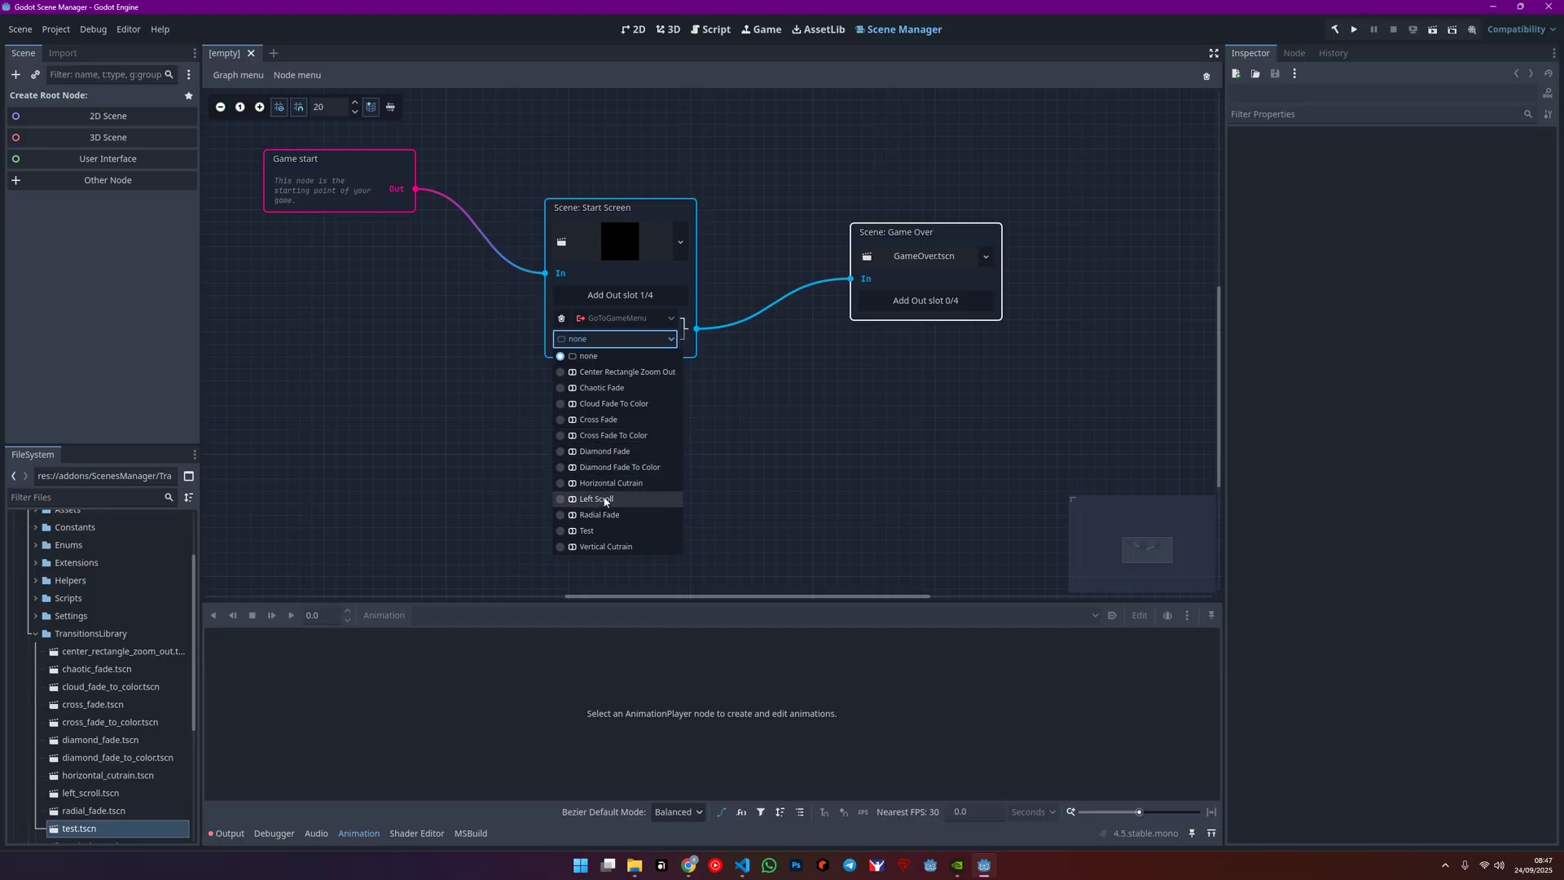
left_click(606, 529)
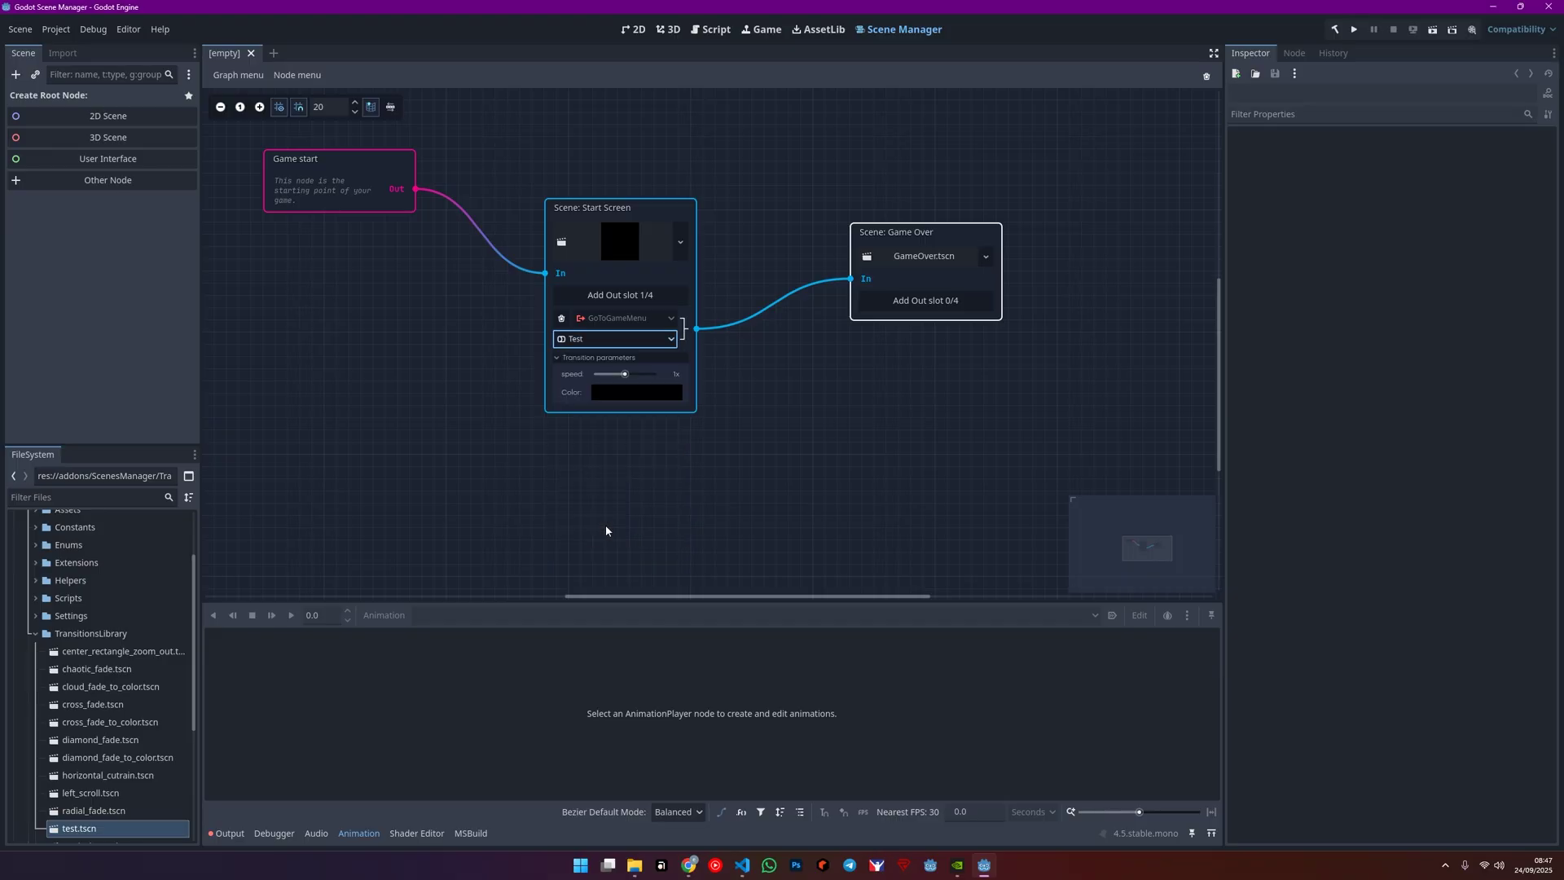
left_click(573, 358)
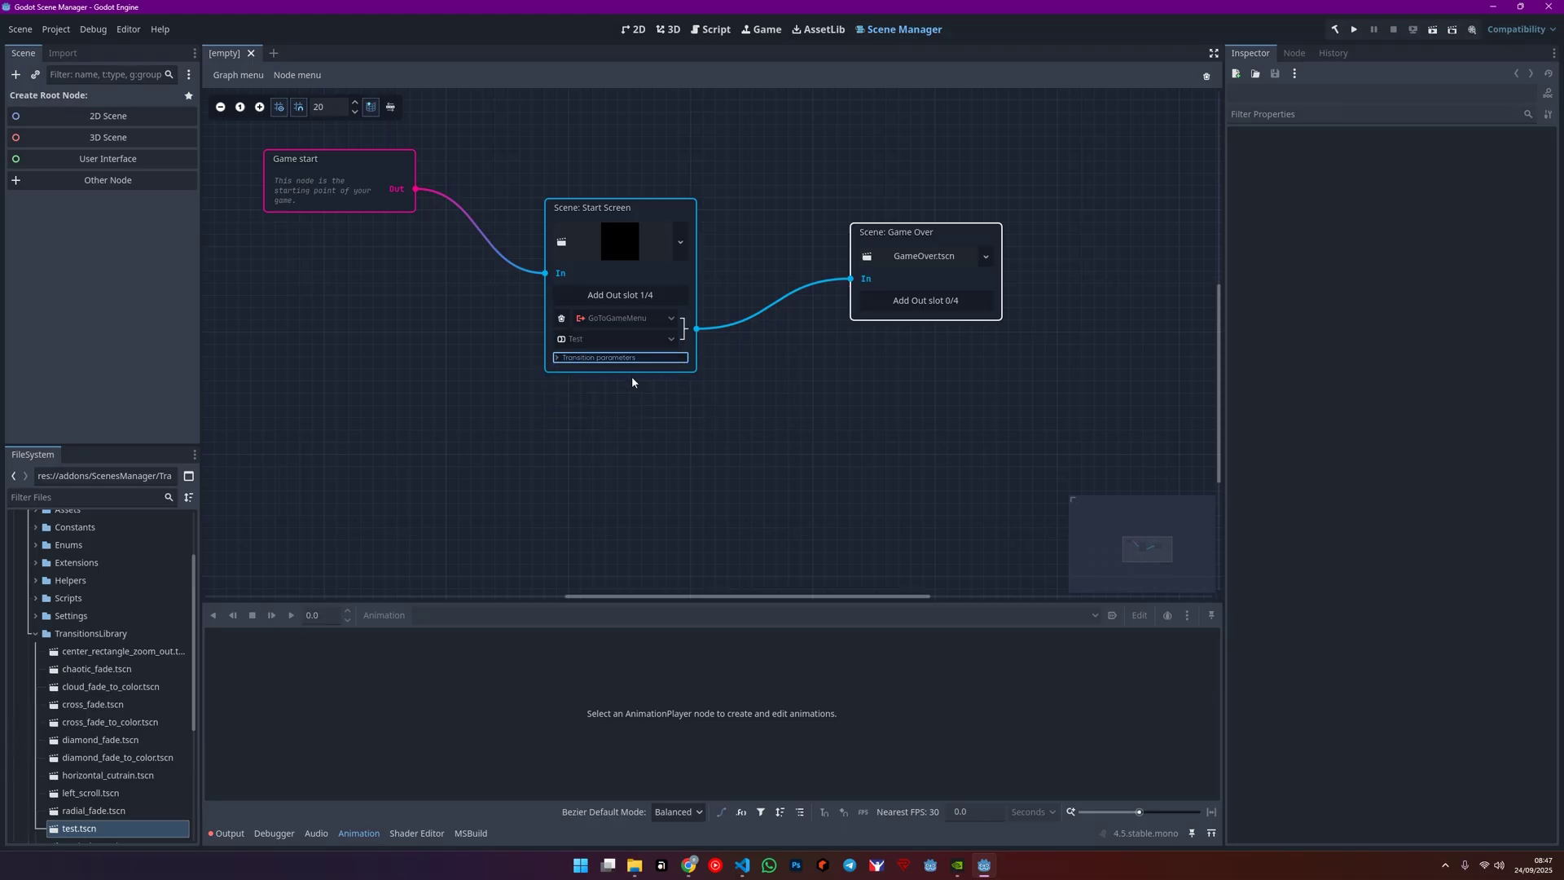
left_click(678, 462)
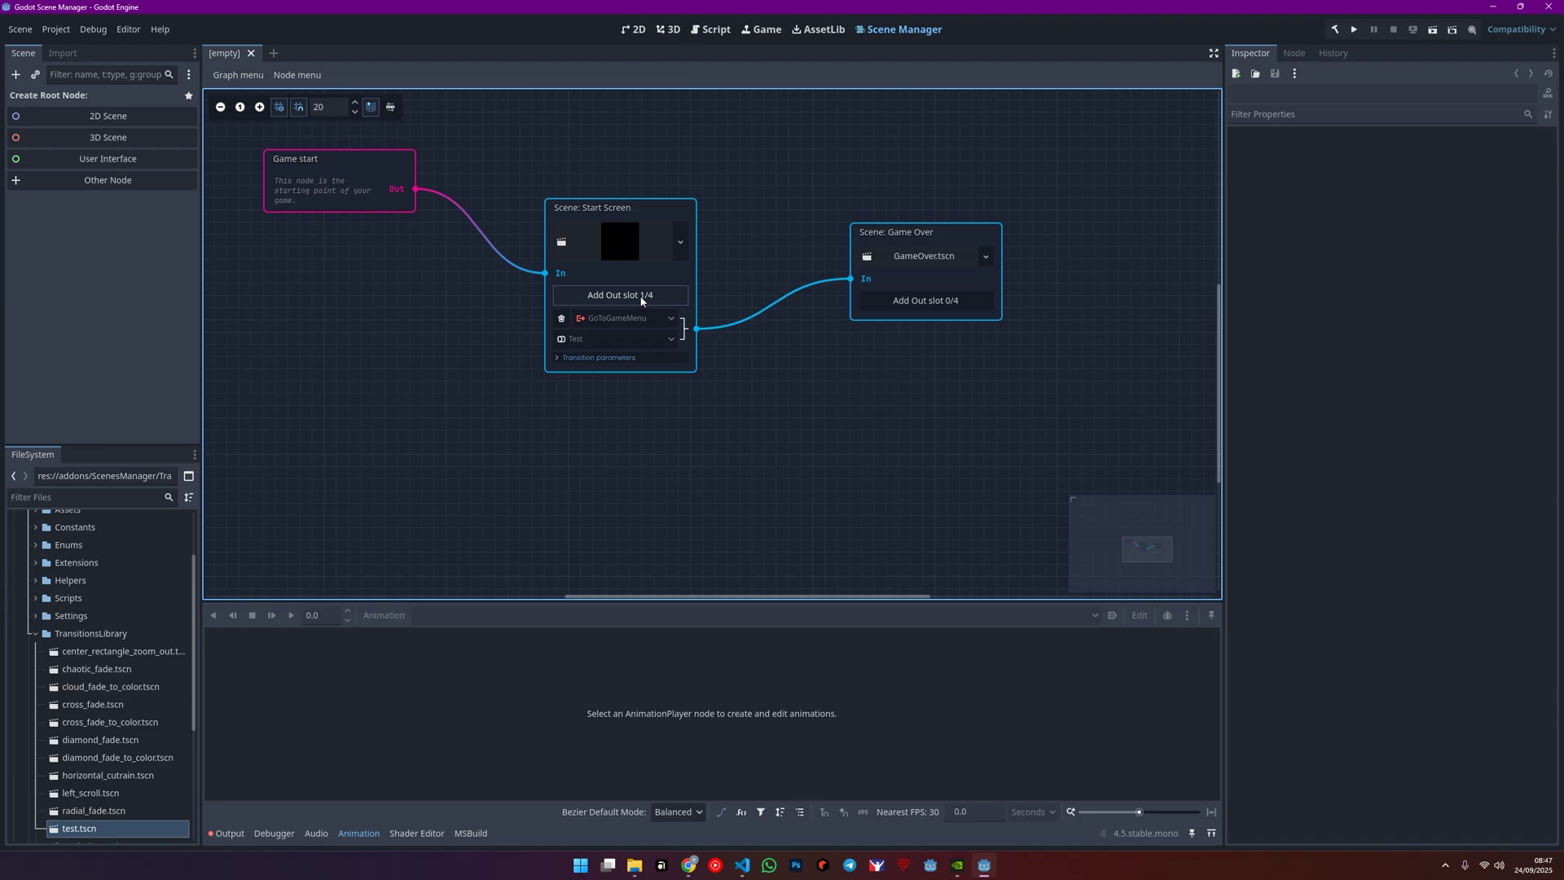
Save the Scene Manager graph as a new schema named 'test' (test.tres in res://)
left_click(224, 75)
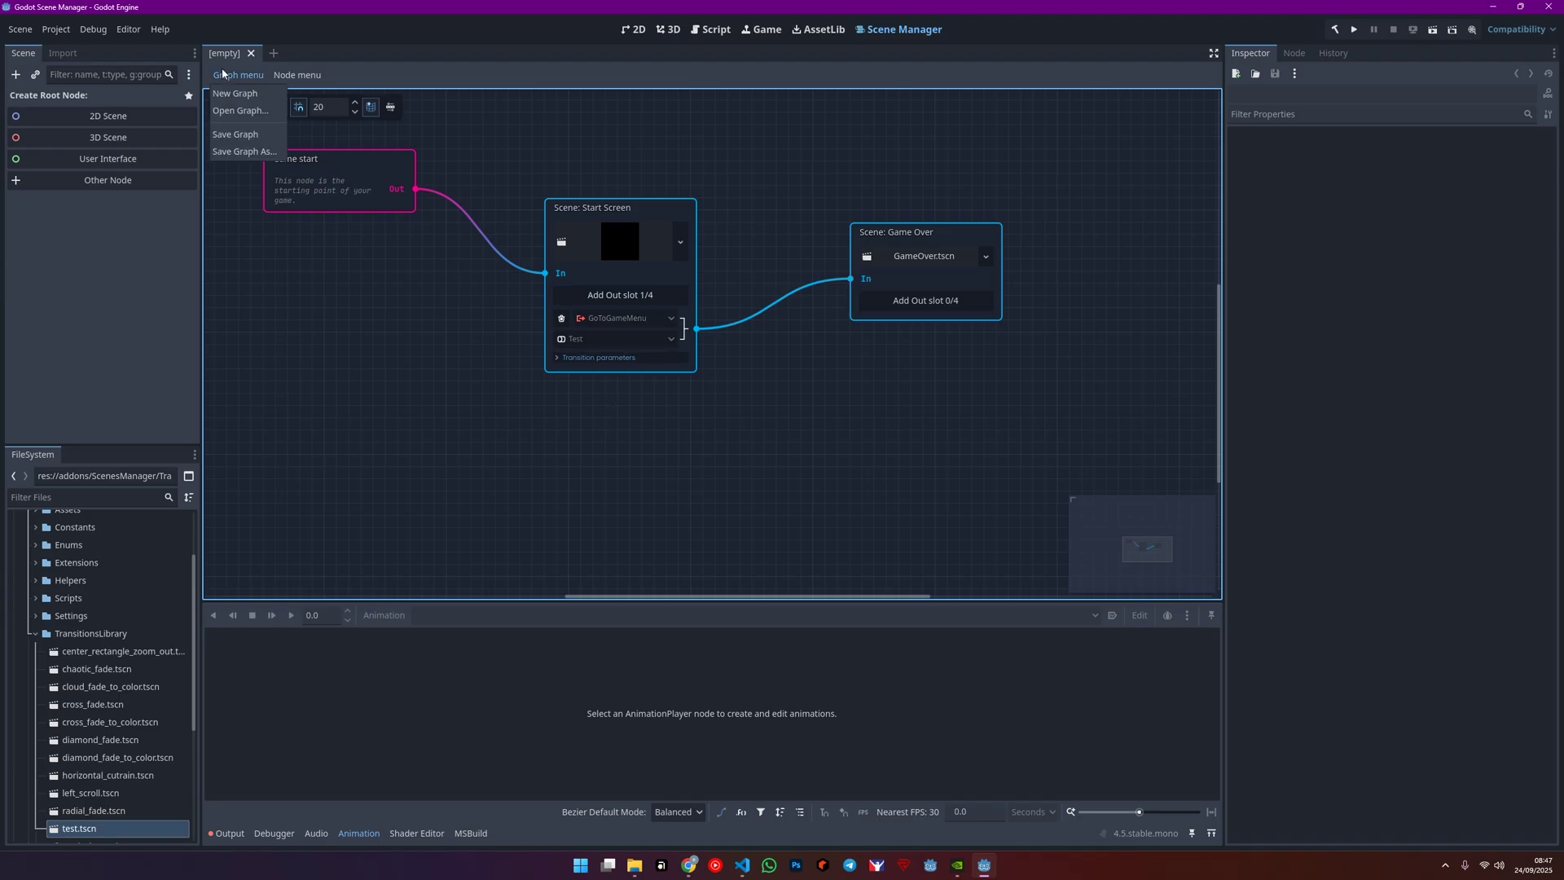
left_click(248, 153)
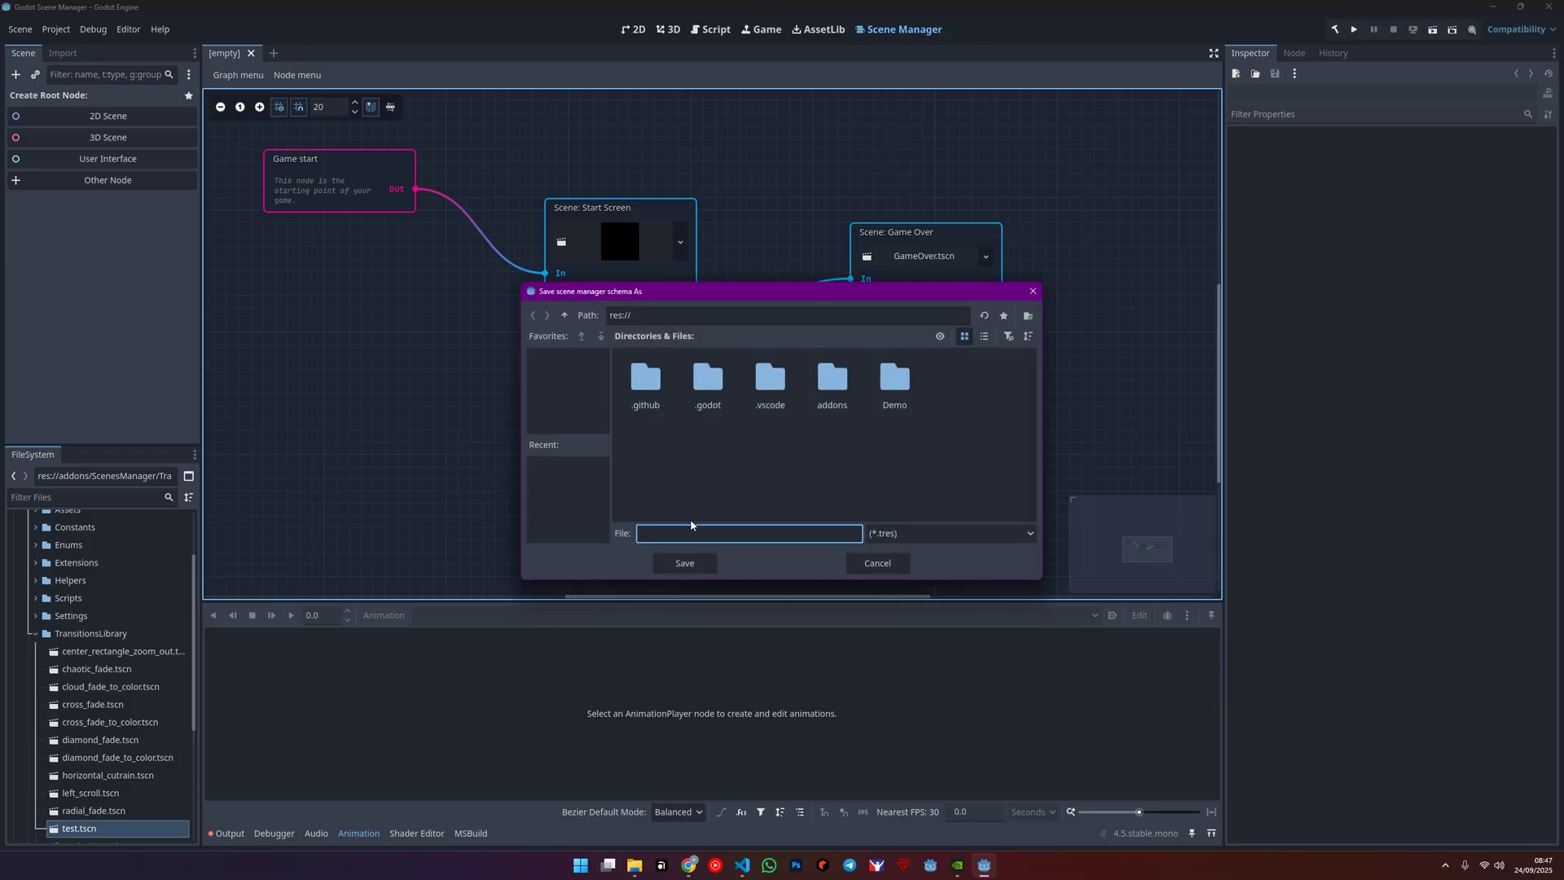
type("test")
left_click(697, 563)
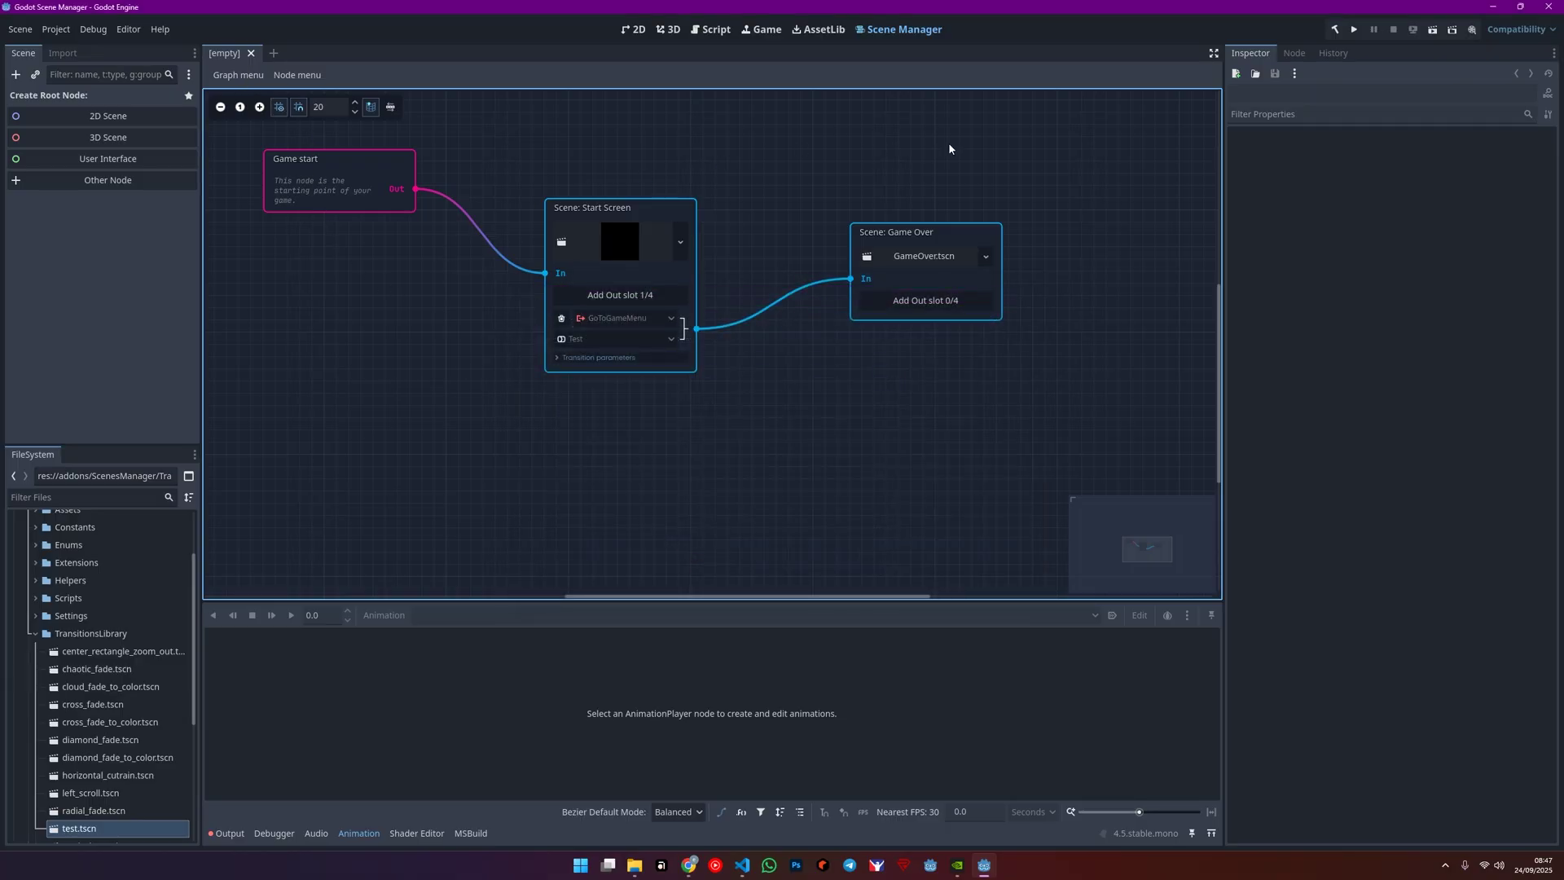
Run the project to launch the debug window showing the Scene Manager splash screen
left_click(1354, 30)
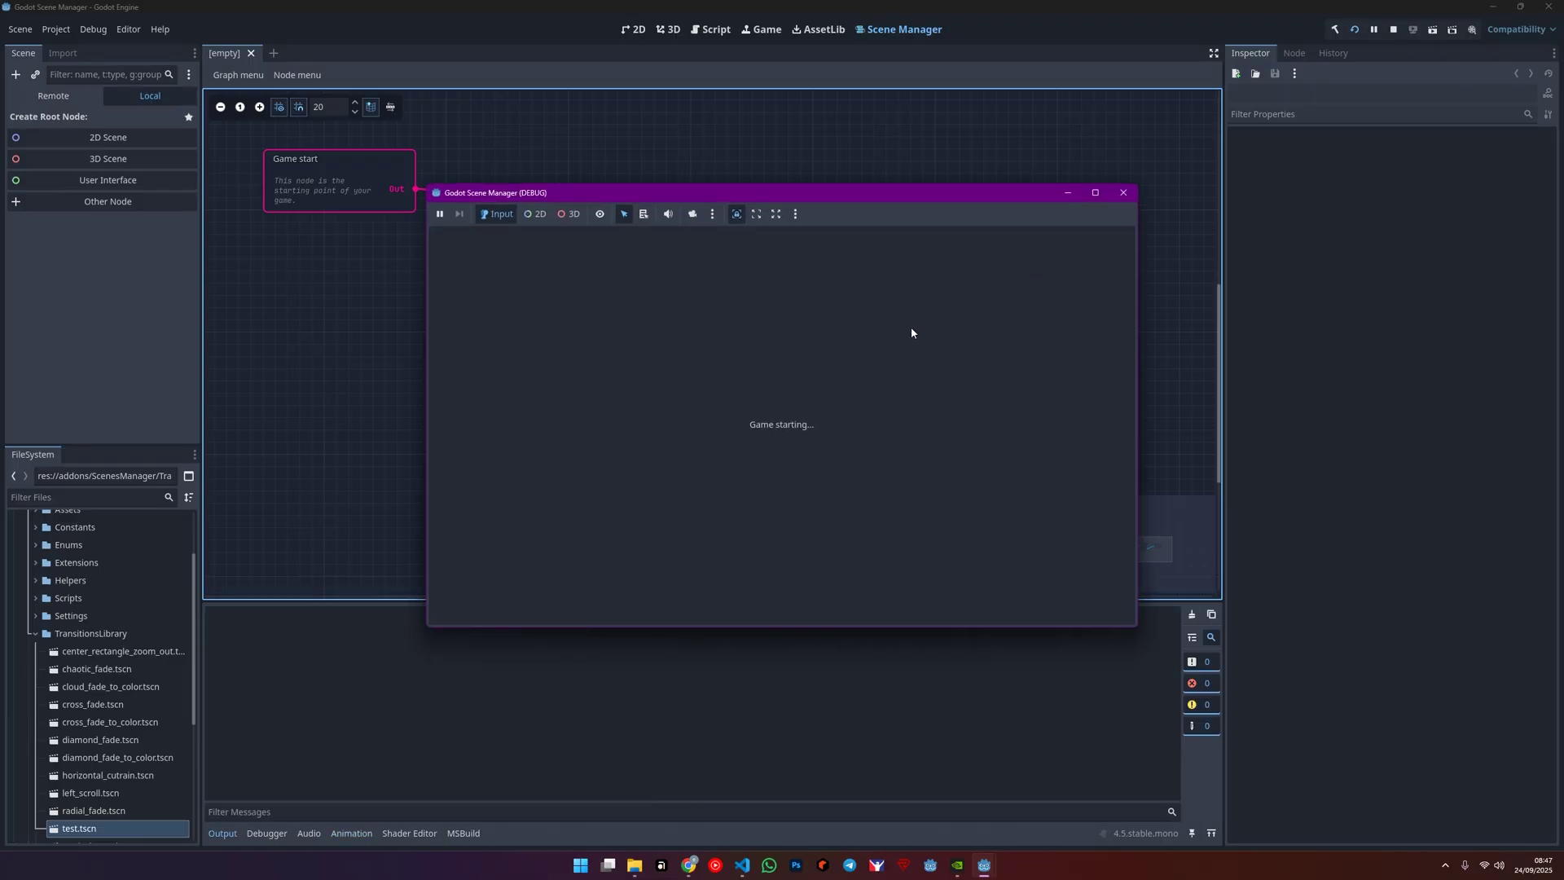